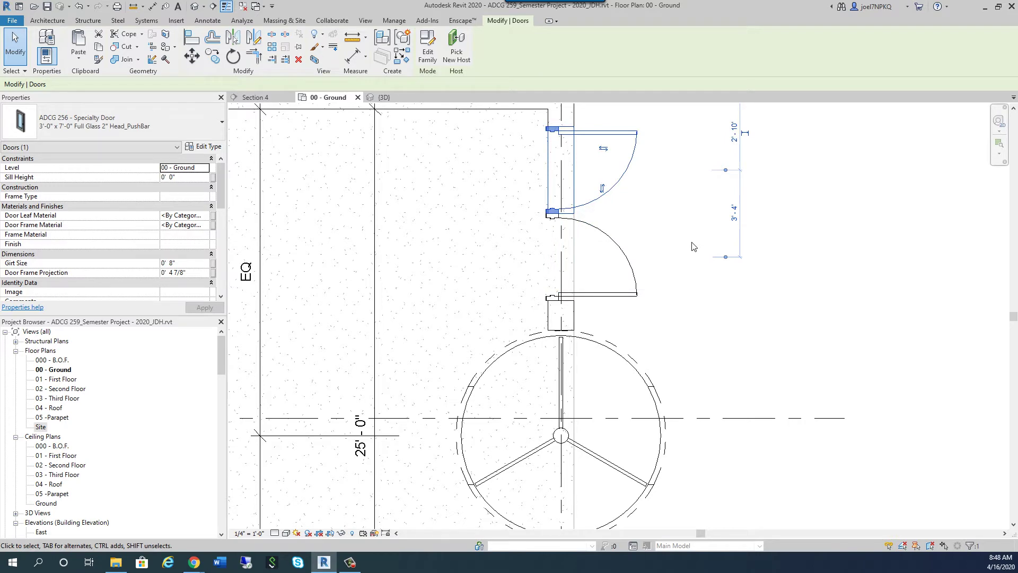
# Examine the paired single glass entrance doors beside the revolving door in the 3D view, checking each leaf
pyautogui.click(692, 247)
pyautogui.click(383, 97)
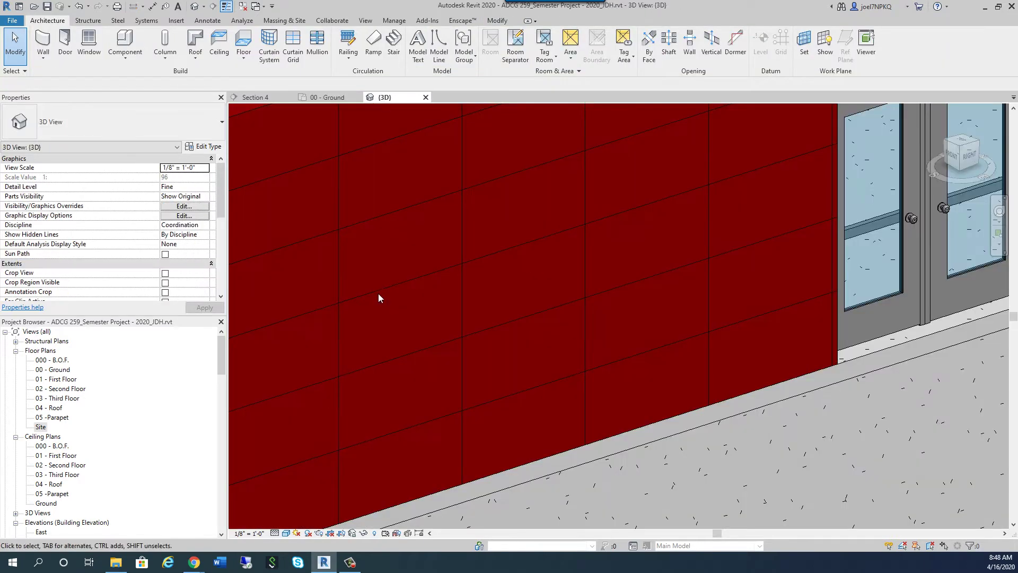
pyautogui.scroll(-6, 378, 294)
pyautogui.moveTo(586, 450); pyautogui.dragTo(604, 377, button='middle')
pyautogui.scroll(1, 607, 393)
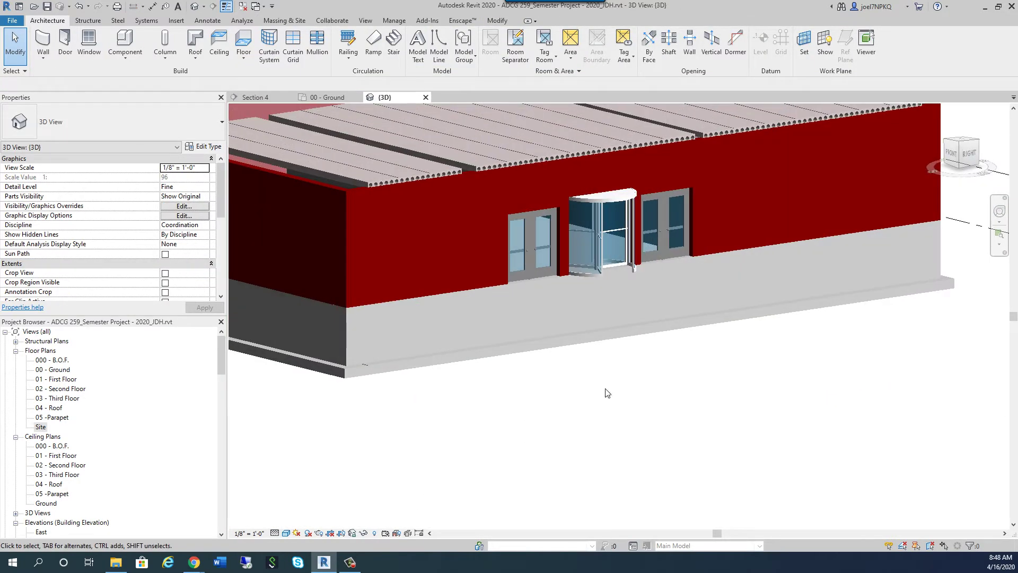
pyautogui.scroll(8, 560, 255)
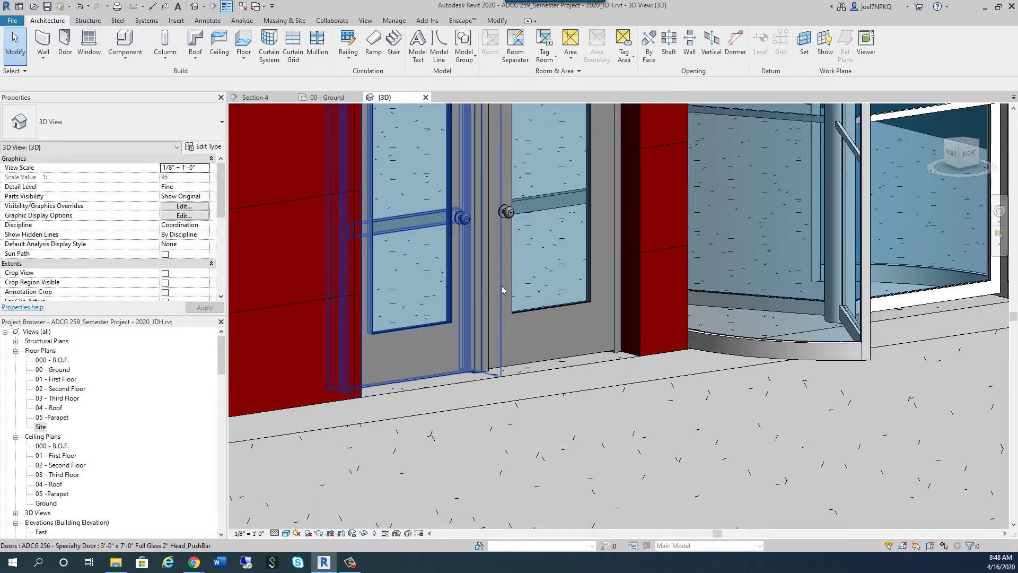
pyautogui.scroll(-6, 553, 438)
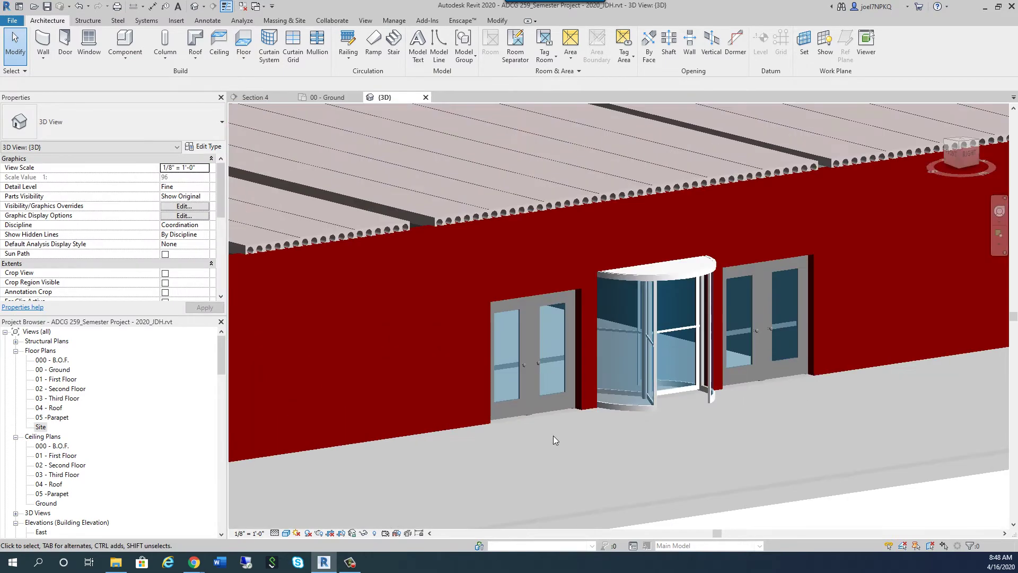
pyautogui.scroll(1, 552, 435)
pyautogui.scroll(5, 536, 356)
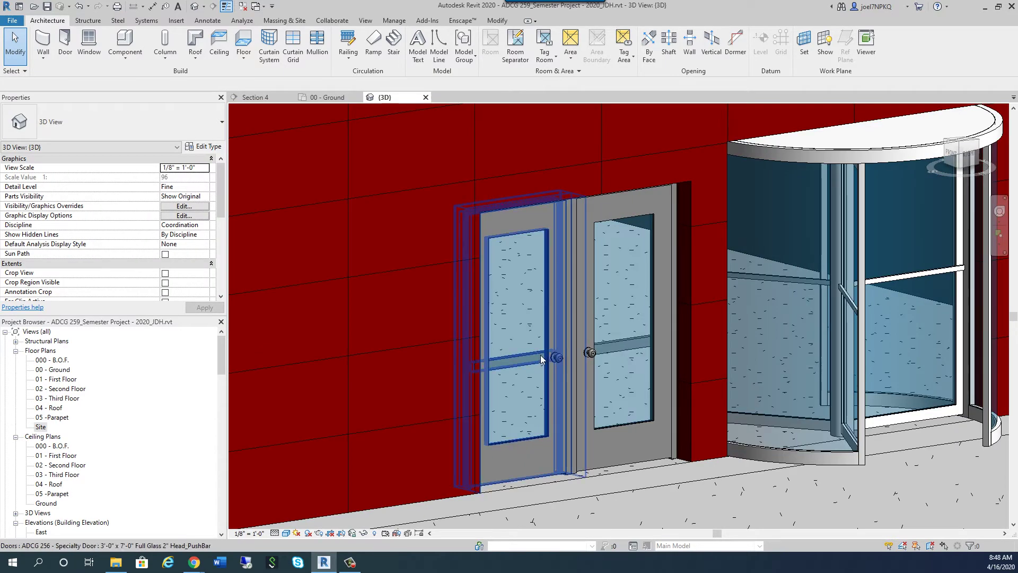
pyautogui.click(542, 362)
pyautogui.press('Escape')
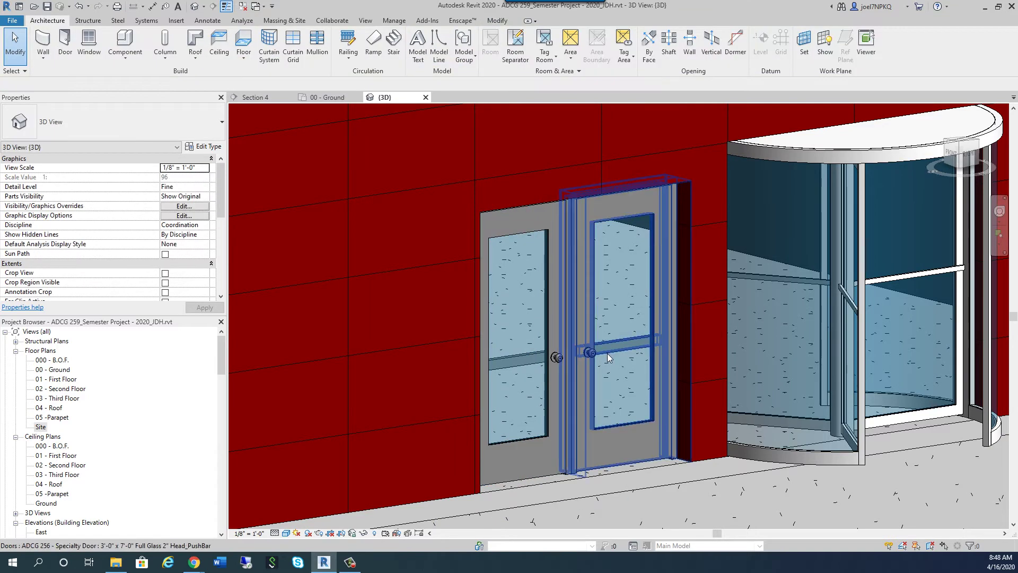
pyautogui.click(621, 408)
pyautogui.press('Escape')
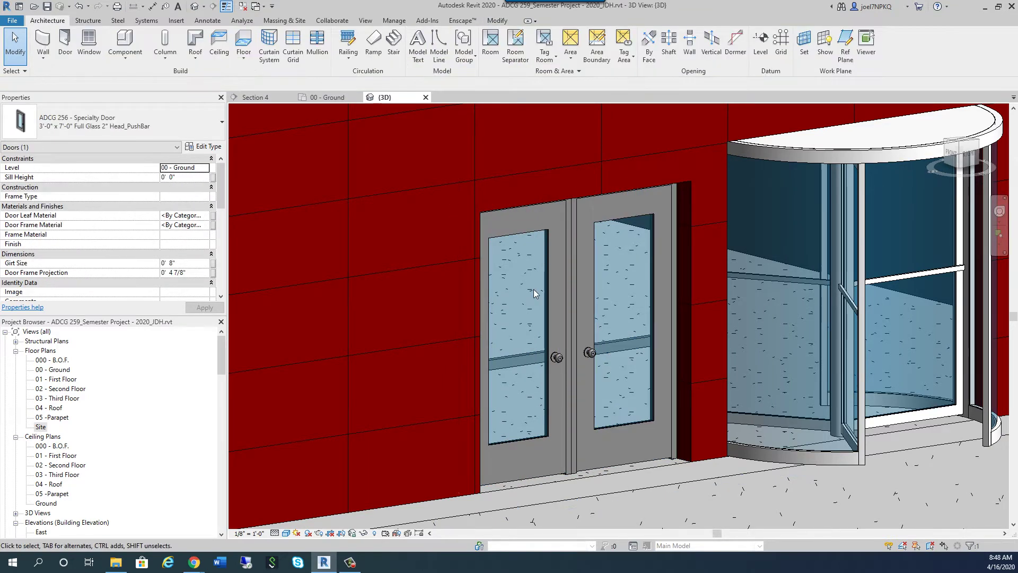
# Try to load the 84" x 84" type of the Door-Exterior-Double-Two_Lite family from the Commercial doors library folder
pyautogui.click(334, 97)
pyautogui.scroll(-4, 448, 217)
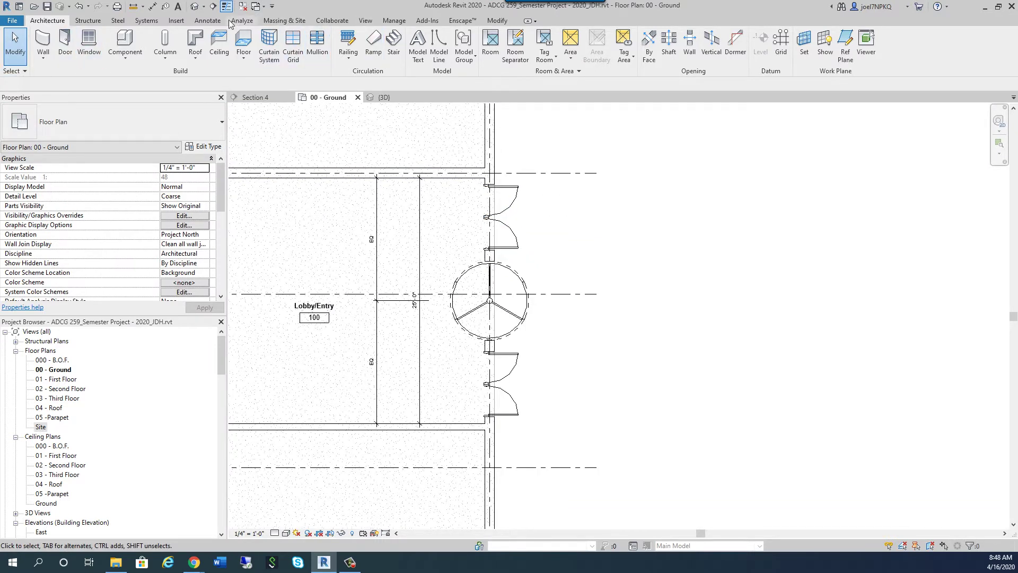
pyautogui.click(176, 21)
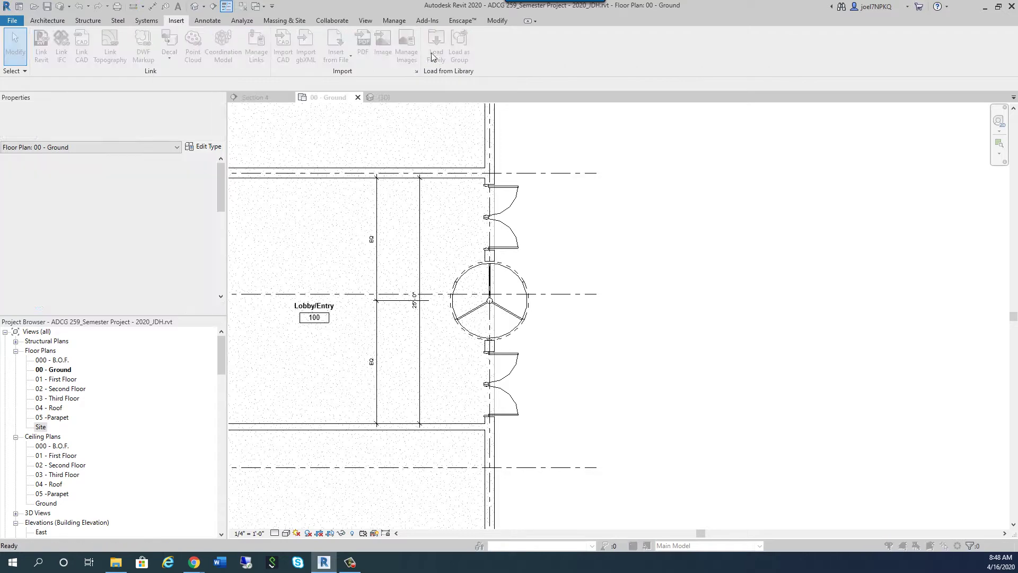
pyautogui.click(433, 53)
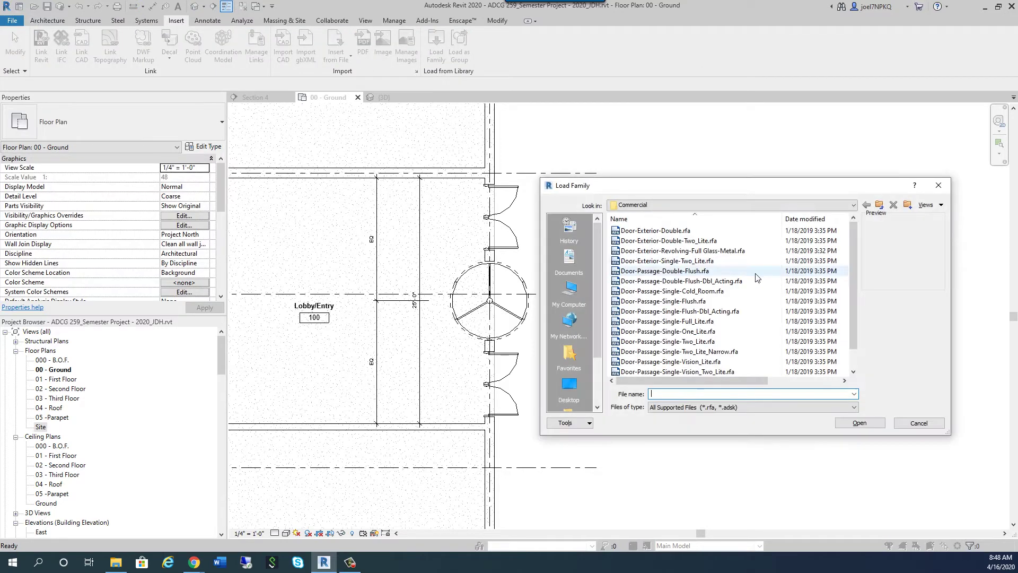
pyautogui.click(853, 205)
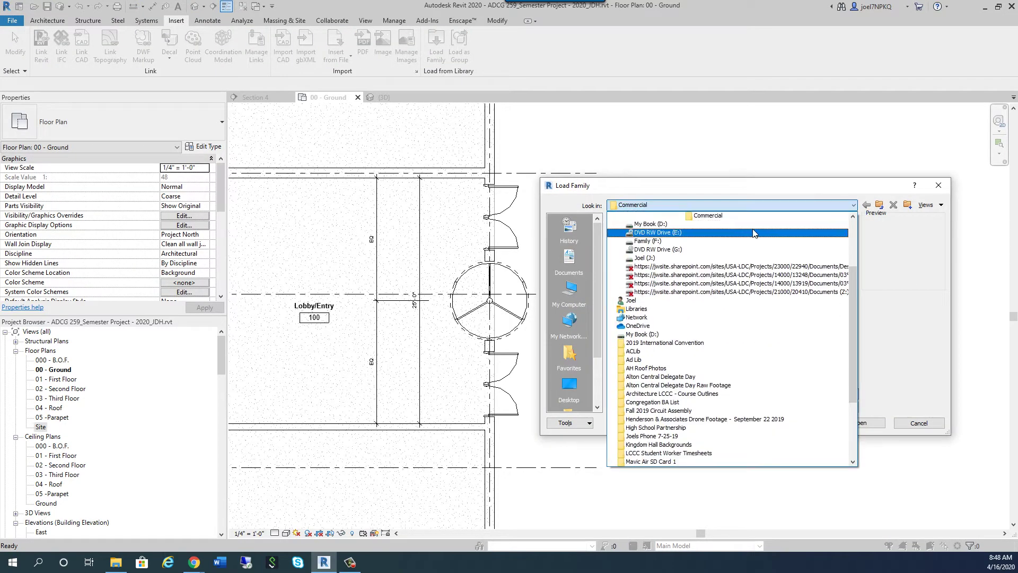
pyautogui.scroll(3, 753, 242)
pyautogui.scroll(2, 753, 241)
pyautogui.click(705, 286)
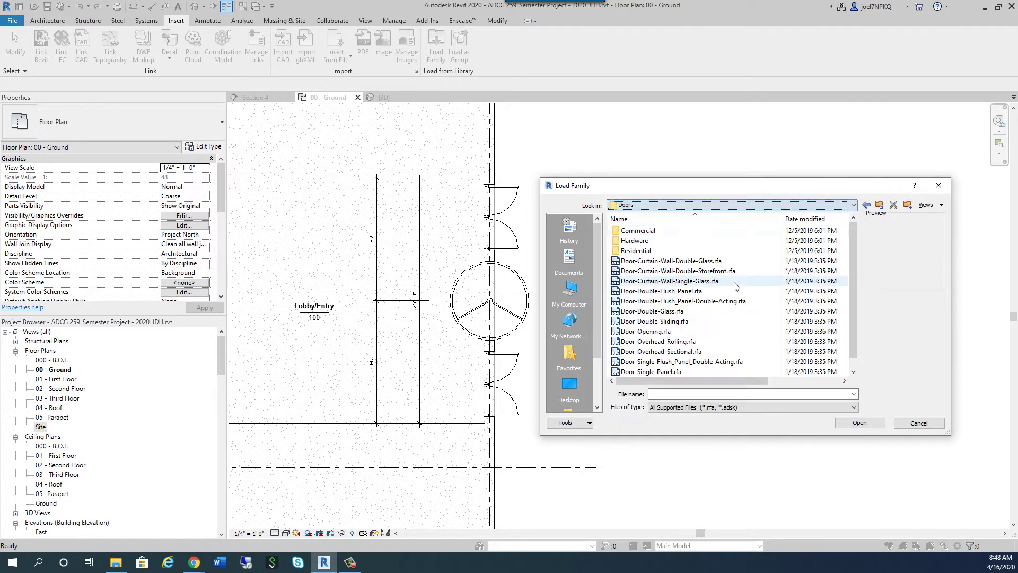
pyautogui.doubleClick(638, 230)
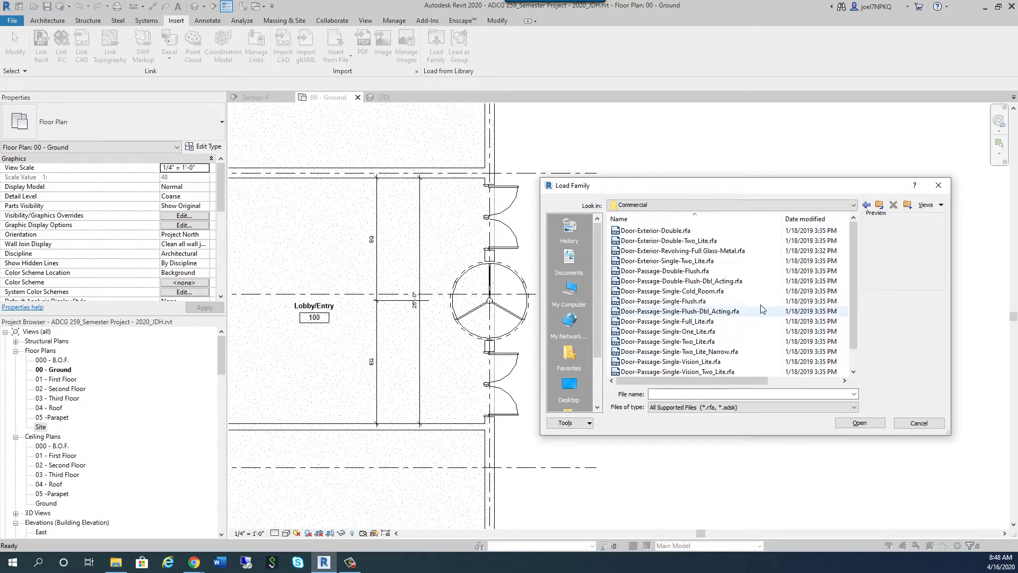
pyautogui.click(666, 242)
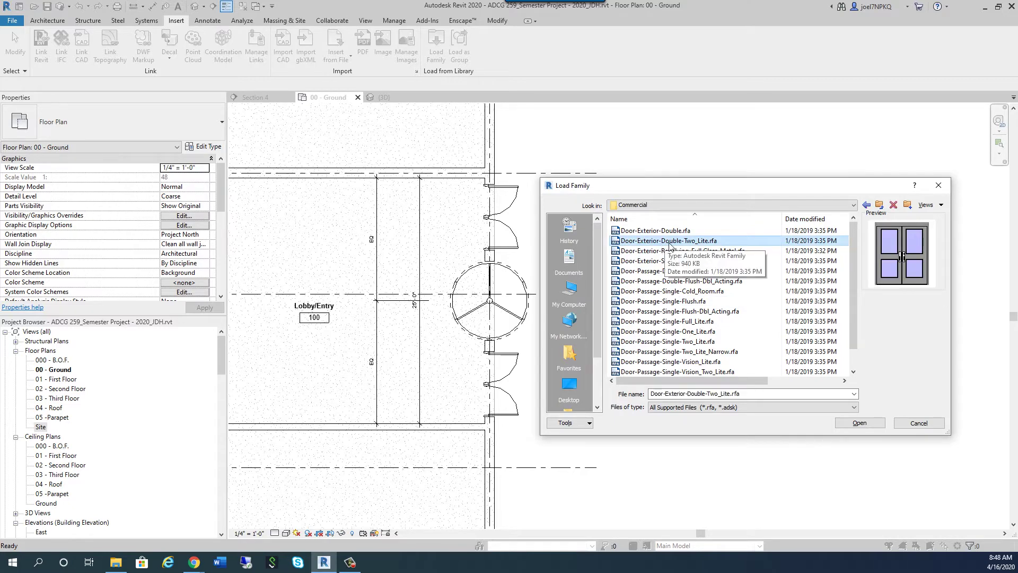
pyautogui.doubleClick(669, 242)
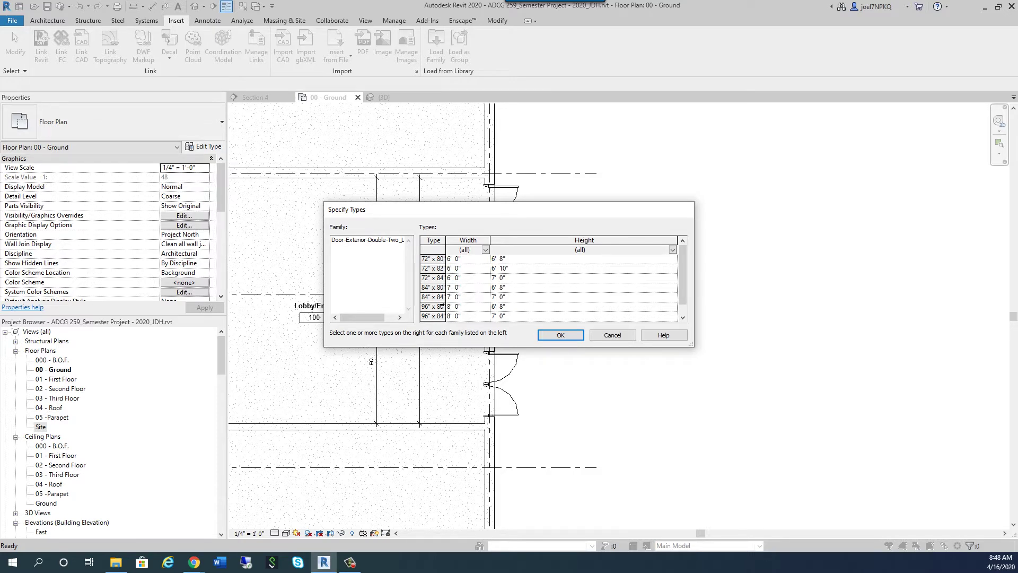
pyautogui.click(440, 297)
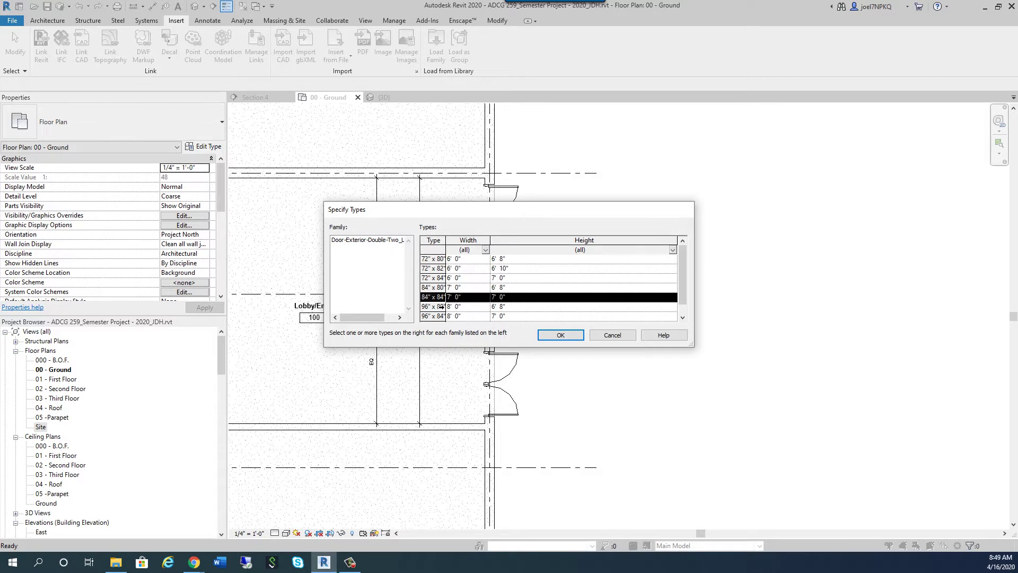
pyautogui.click(610, 335)
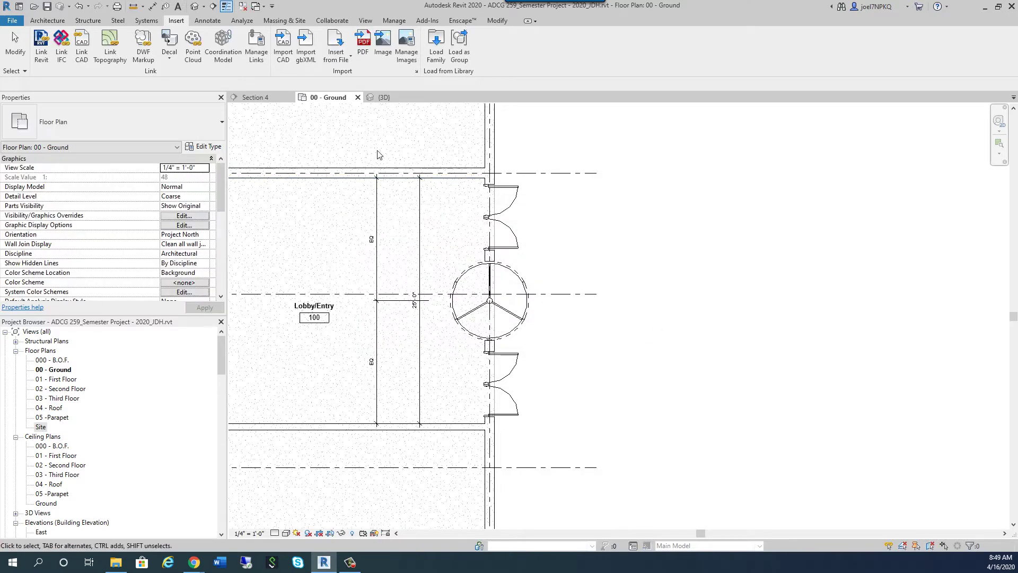
# Inspect the glass, push bars and knobs of the paired entrance doors in 3D, and return to the 00 - Ground floor plan
pyautogui.hotkey('ctrl', 'Tab')
pyautogui.scroll(3, 526, 388)
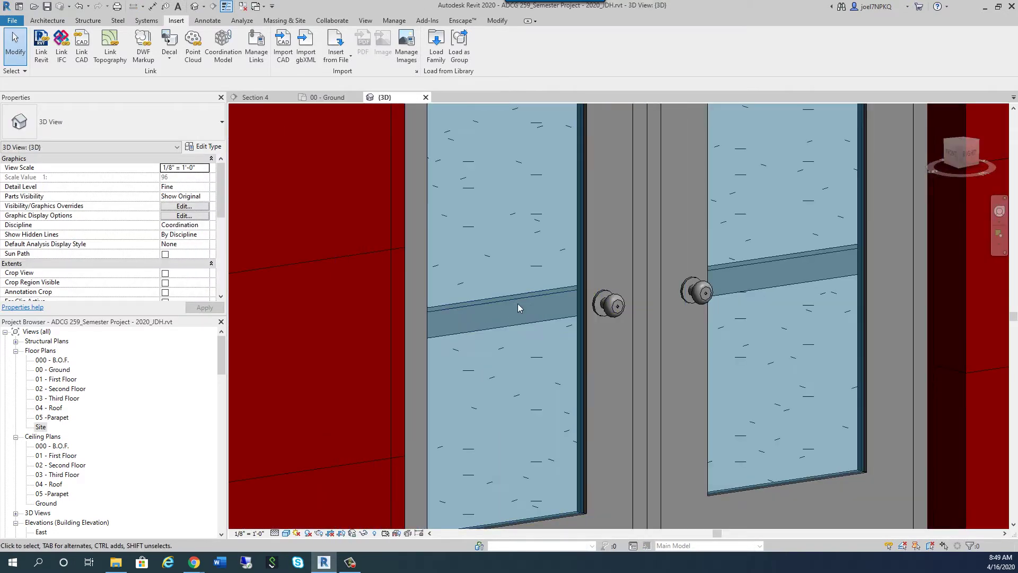
pyautogui.scroll(-2, 592, 327)
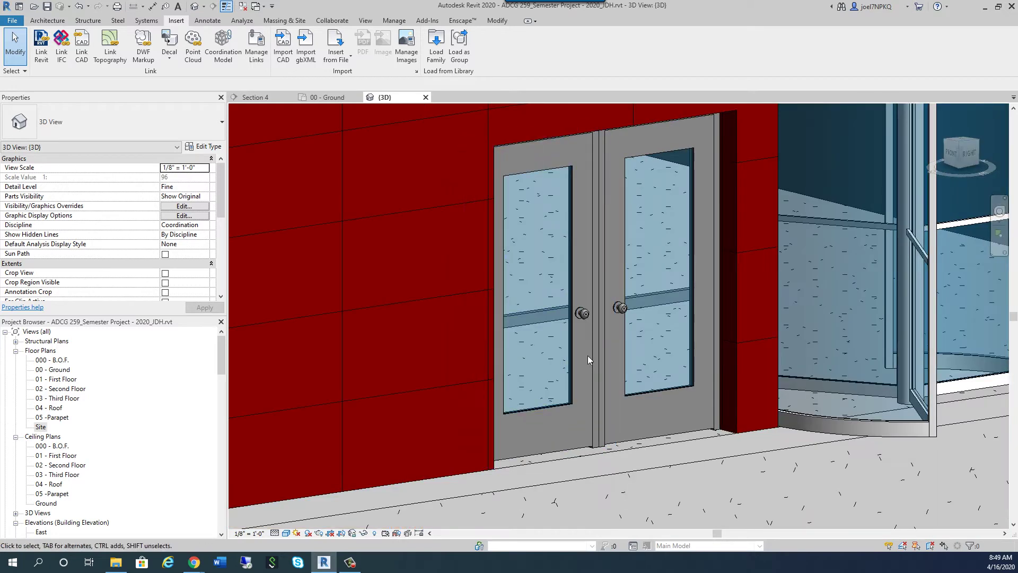
pyautogui.scroll(3, 588, 356)
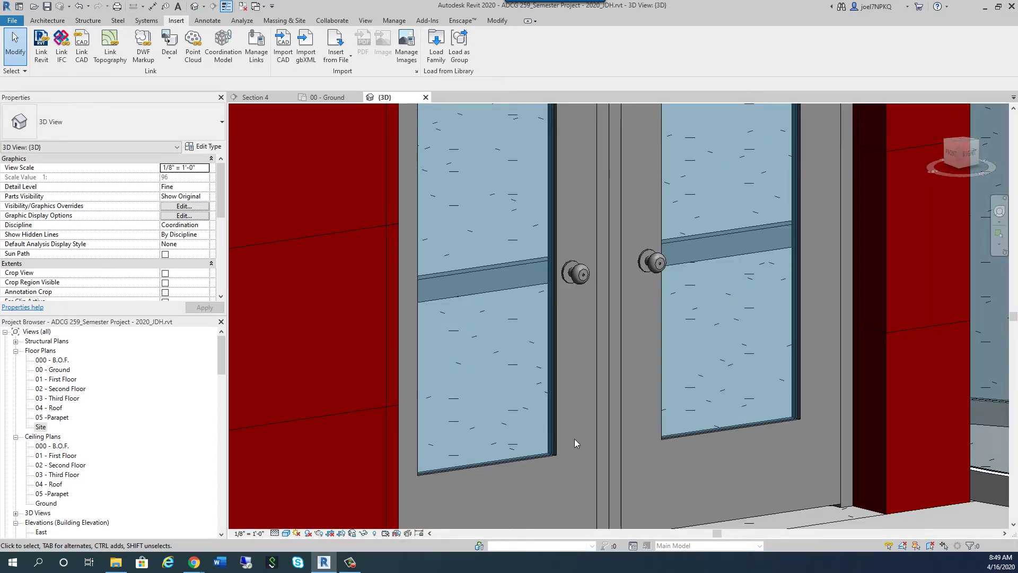
pyautogui.scroll(3, 583, 278)
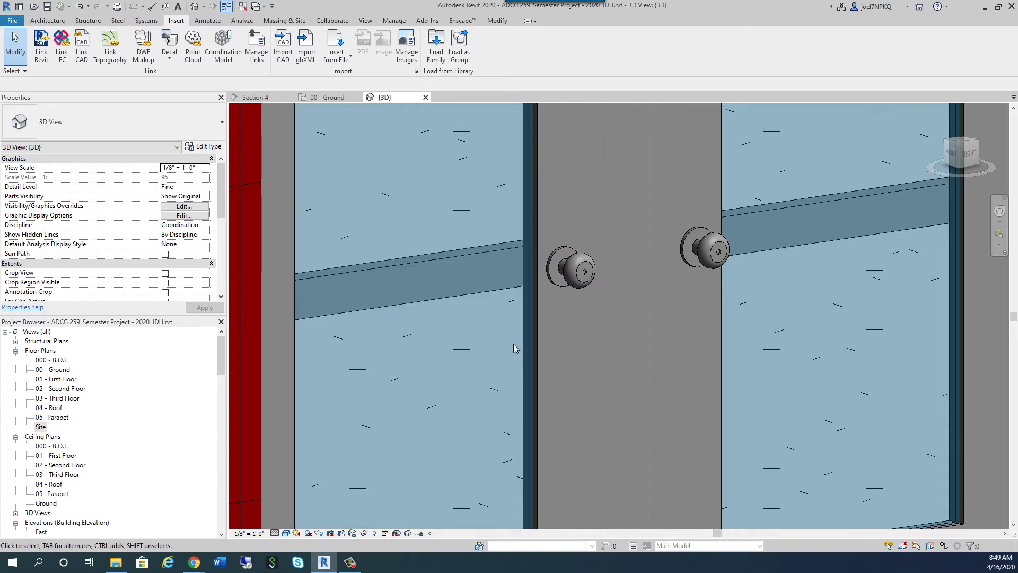
pyautogui.scroll(-8, 548, 257)
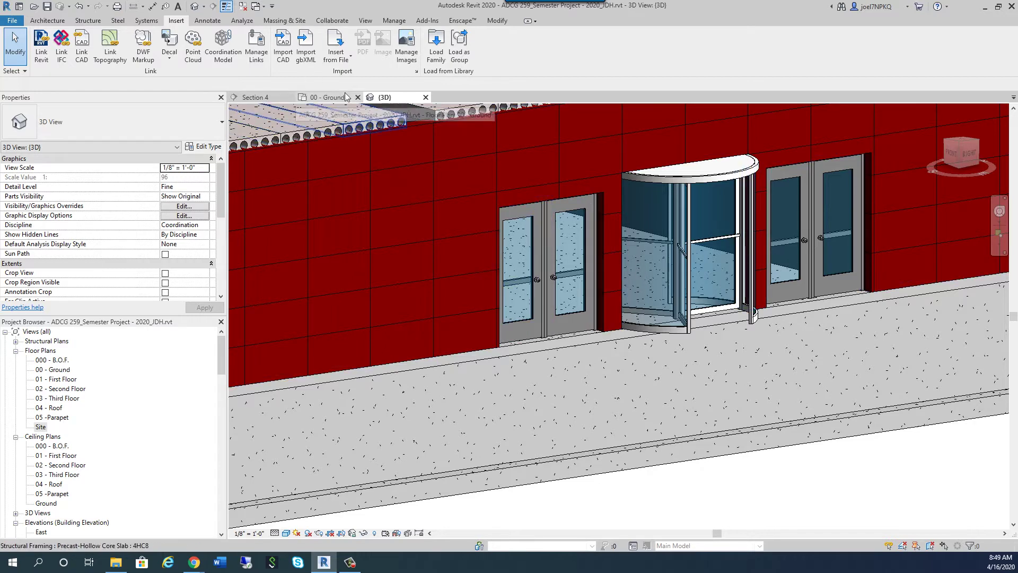
pyautogui.click(326, 98)
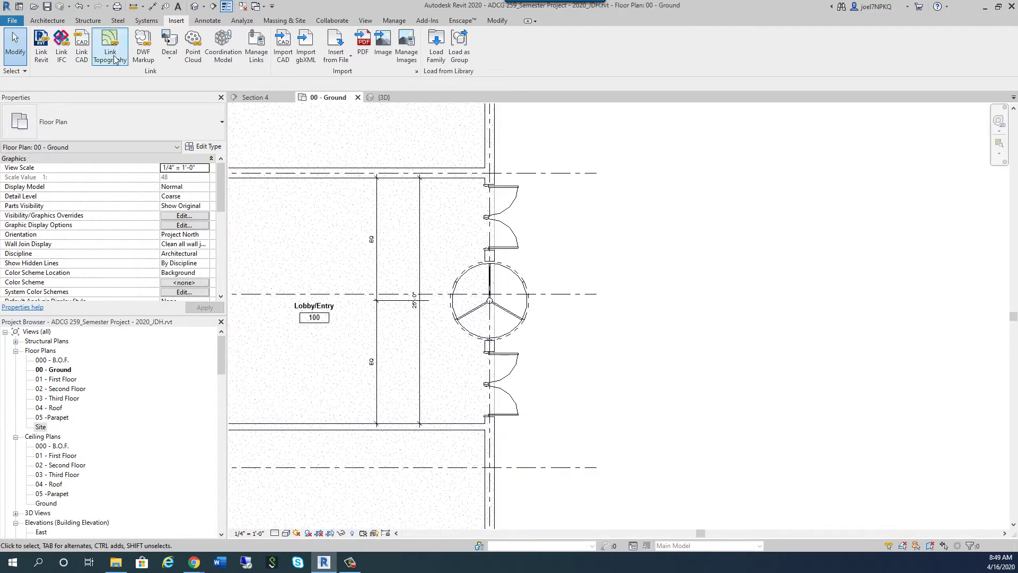
pyautogui.click(48, 20)
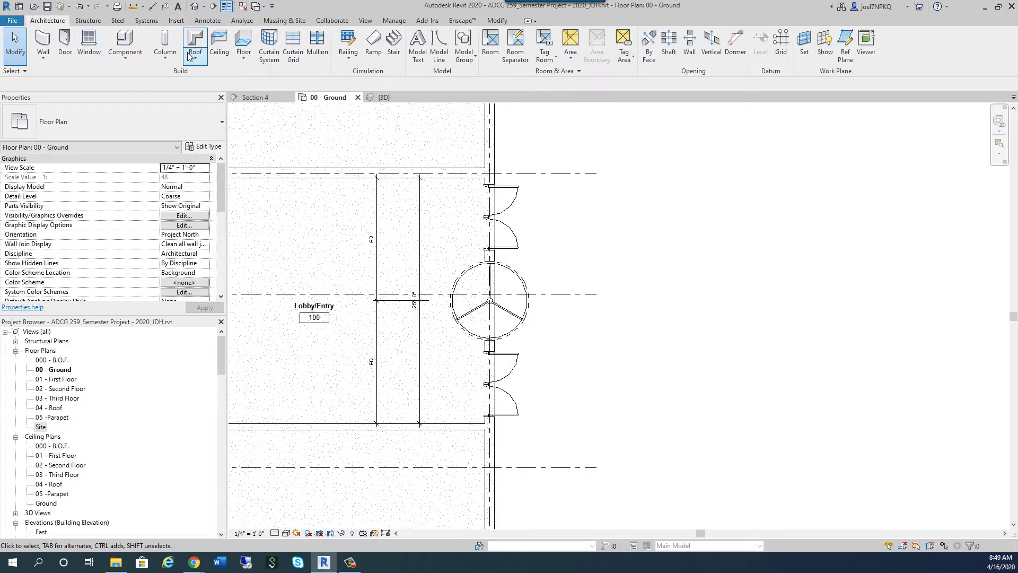
pyautogui.click(72, 58)
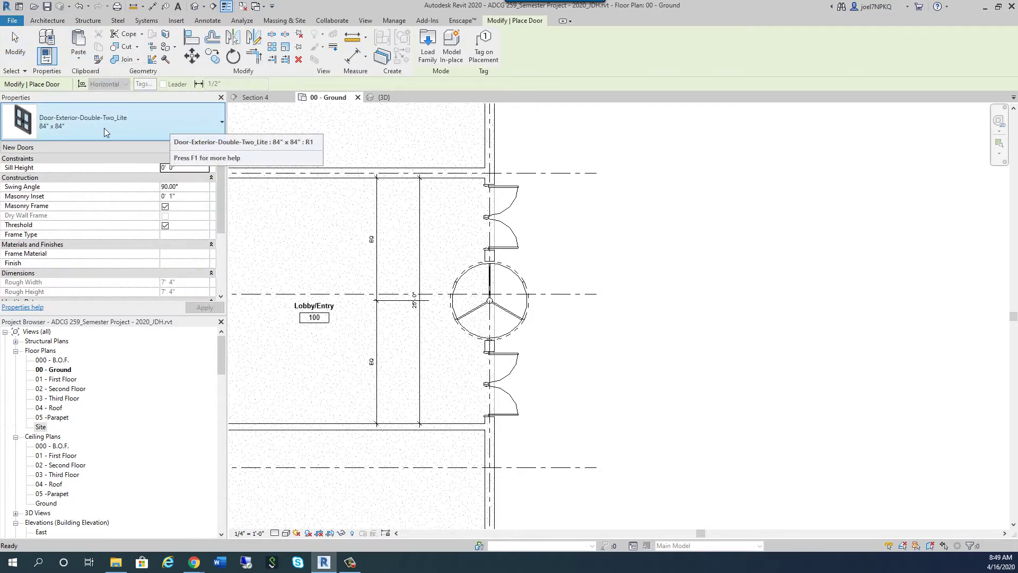
pyautogui.press('Escape')
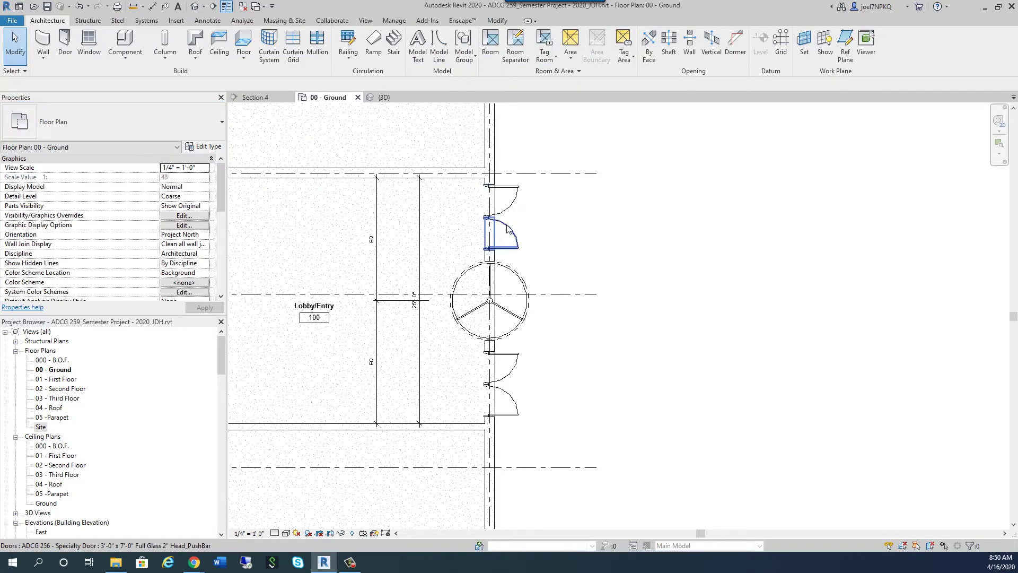
# Delete the four single doors flanking the revolving door on the lobby's exterior wall
pyautogui.click(508, 213)
pyautogui.moveTo(507, 214); pyautogui.dragTo(547, 392)
pyautogui.press('Delete')
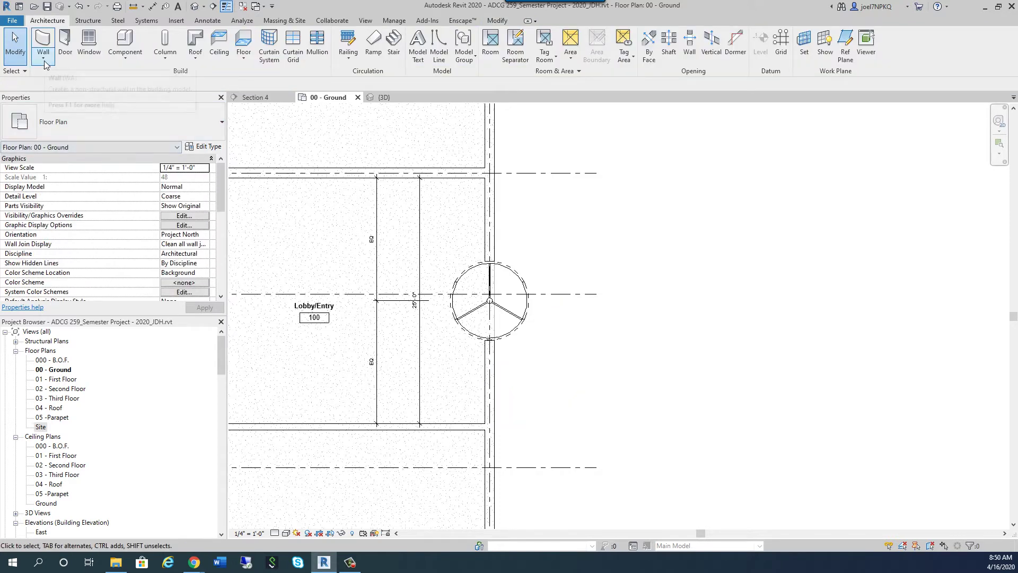
# Place an 84" x 84" Door-Exterior-Double-Two_Lite swinging outward below the revolving door, about 4'-6" from the lower lobby wall, and select it
pyautogui.click(64, 42)
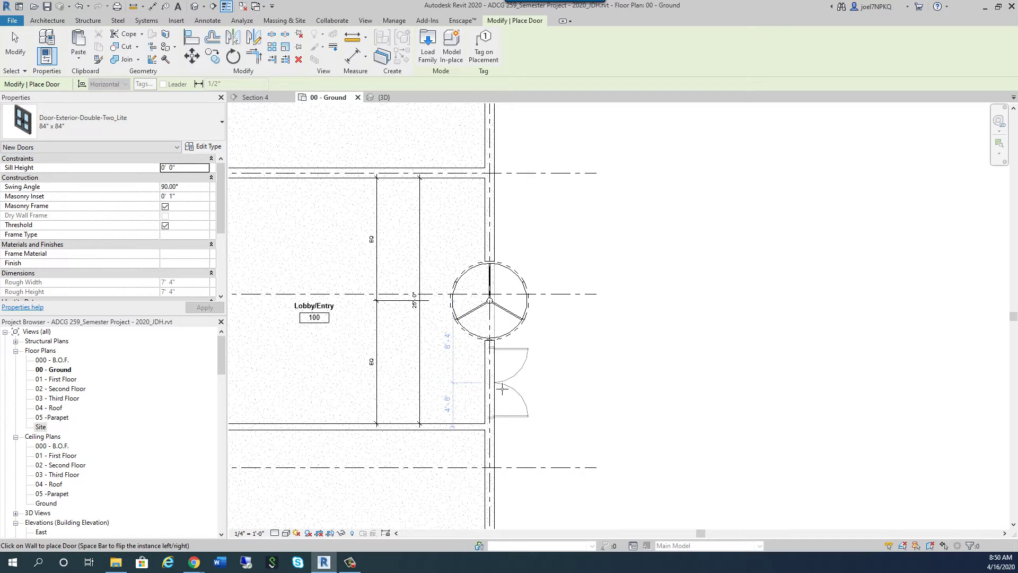
pyautogui.click(553, 392)
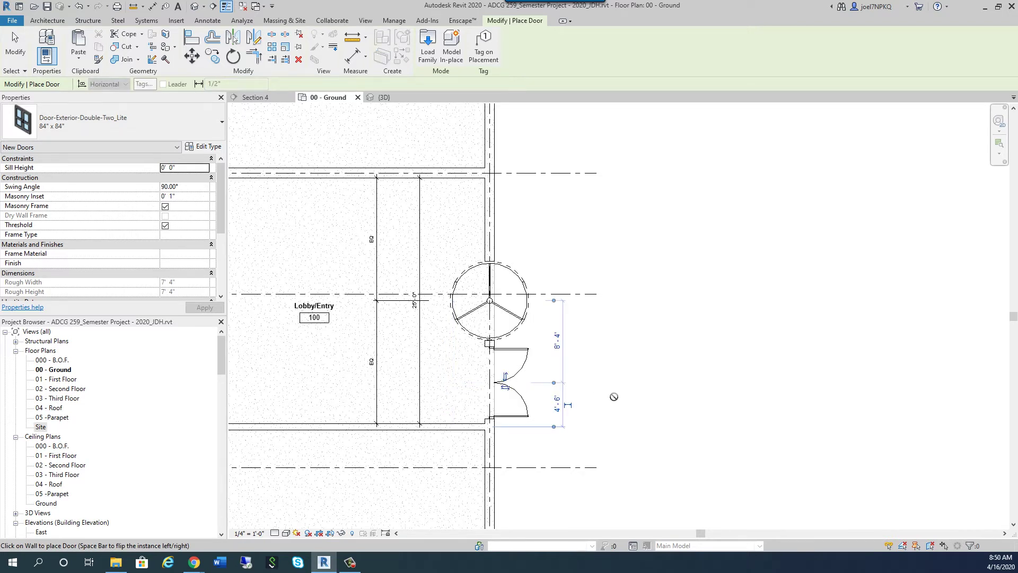
pyautogui.press('Escape')
pyautogui.click(517, 404)
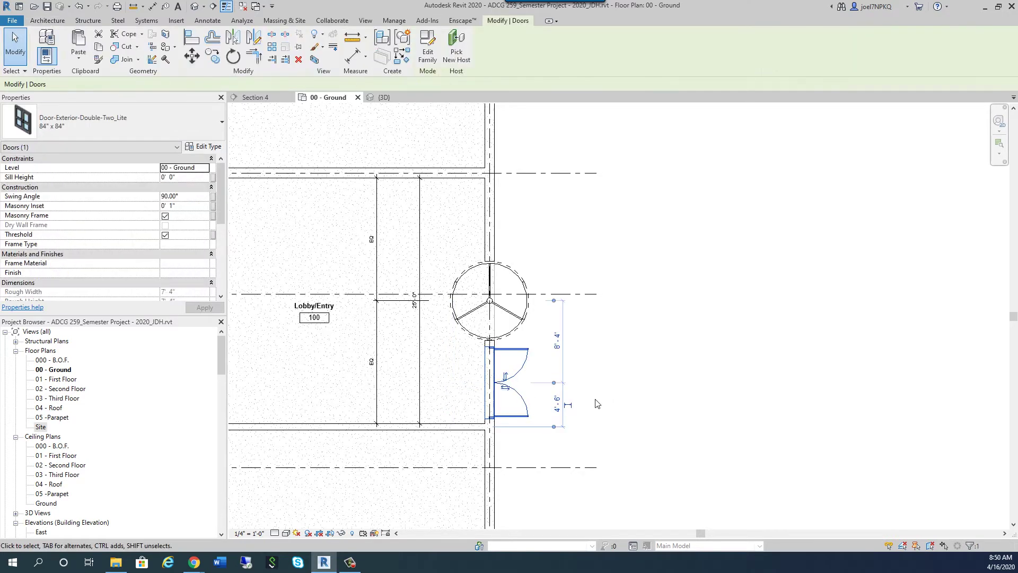
pyautogui.scroll(2, 588, 403)
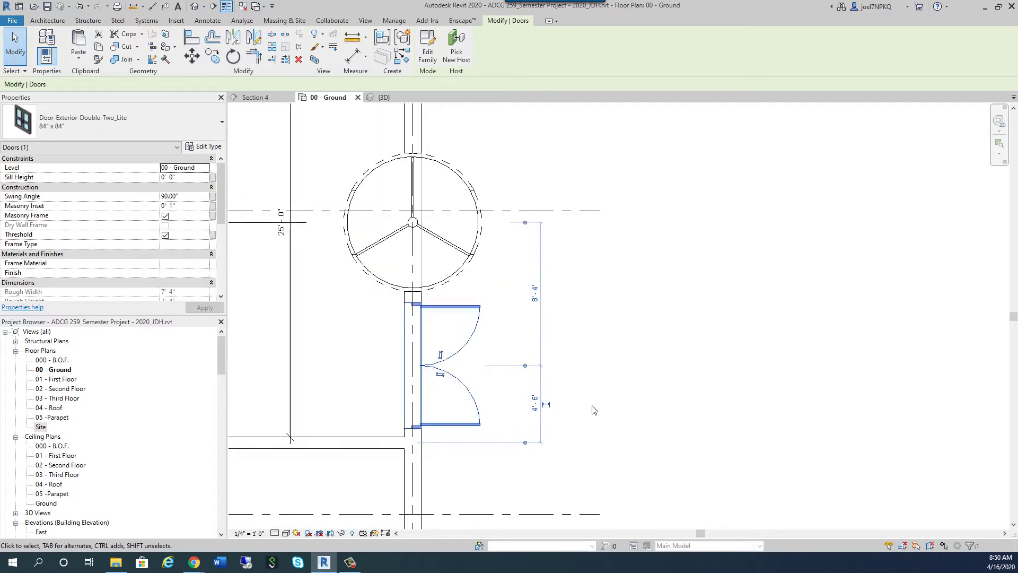
# Set the distance from the new double door's centre to the lower lobby wall to 4'-0"
pyautogui.click(536, 412)
pyautogui.write('4 0')
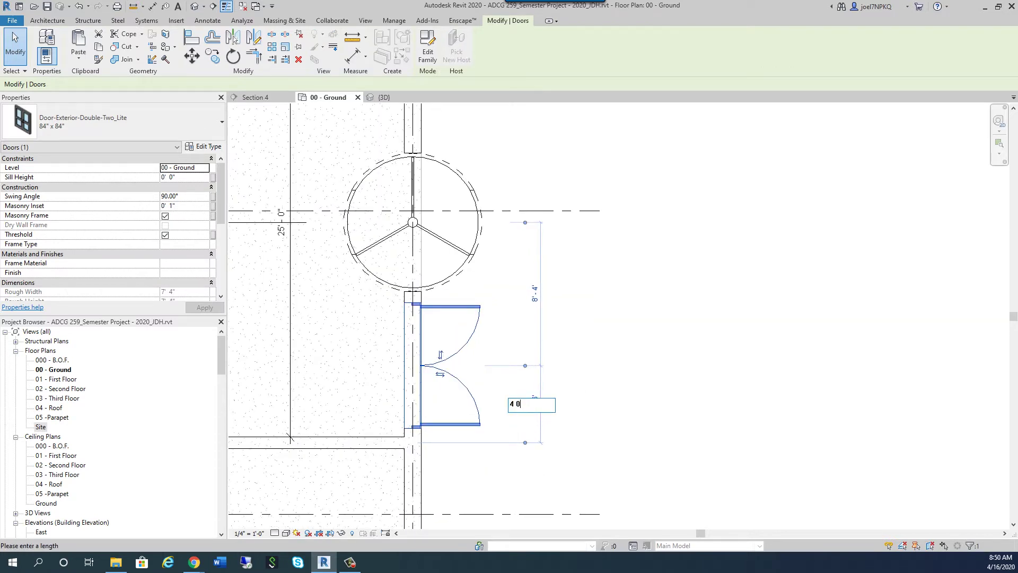
pyautogui.press('Return')
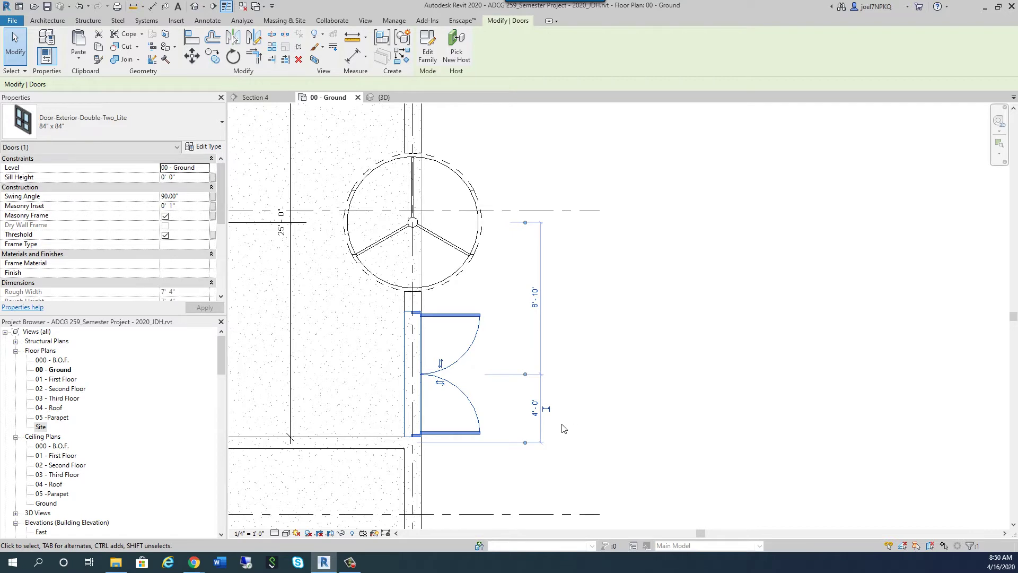
# Set the spacing between the double door's centre and the lower lobby wall to 5'-0"
pyautogui.click(540, 411)
pyautogui.write('5 0')
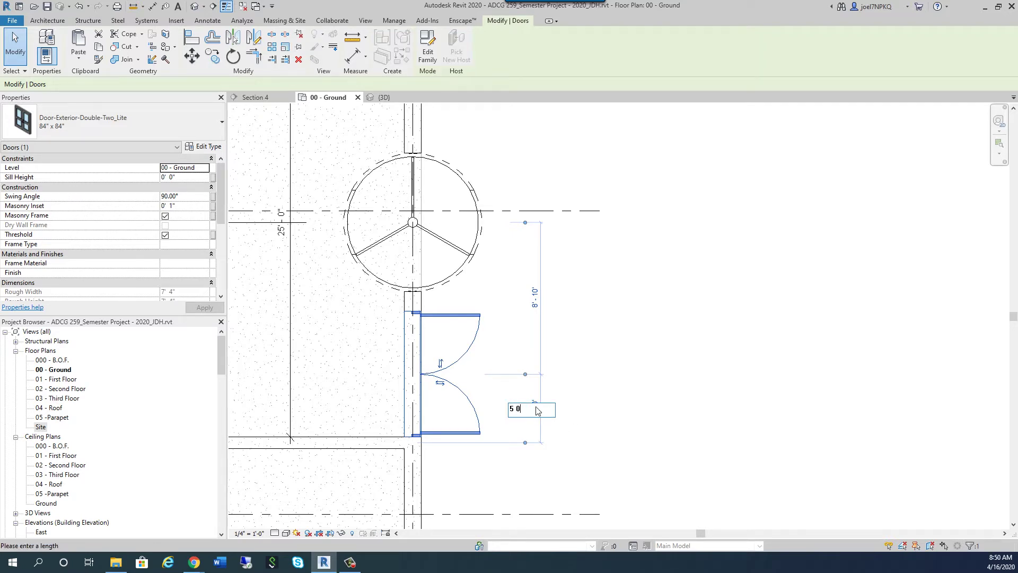
pyautogui.press('Return')
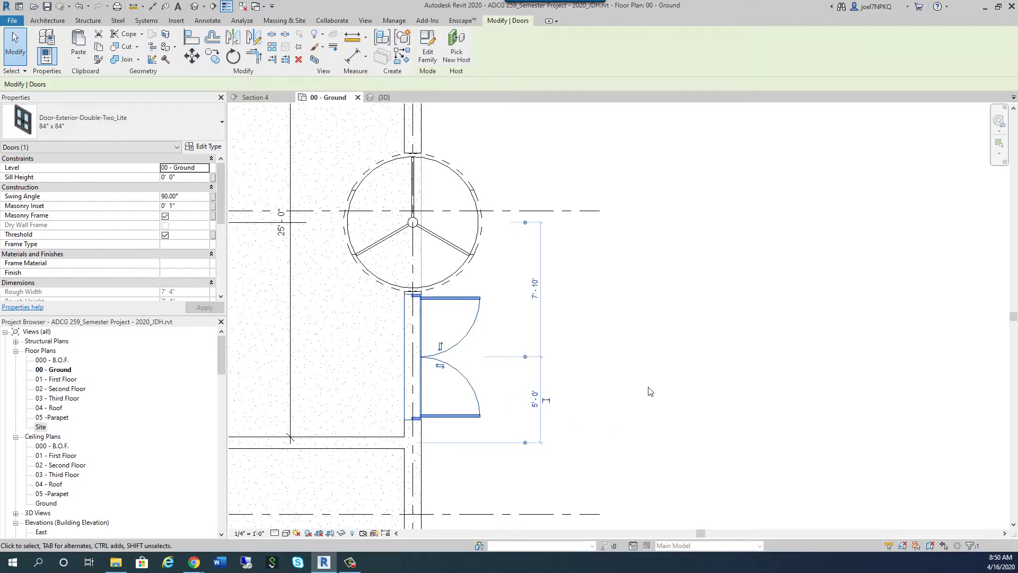
# Examine the clearance between the double door's upper jamb and the revolving door, selecting each door to view its spacing
pyautogui.click(650, 391)
pyautogui.scroll(1, 409, 315)
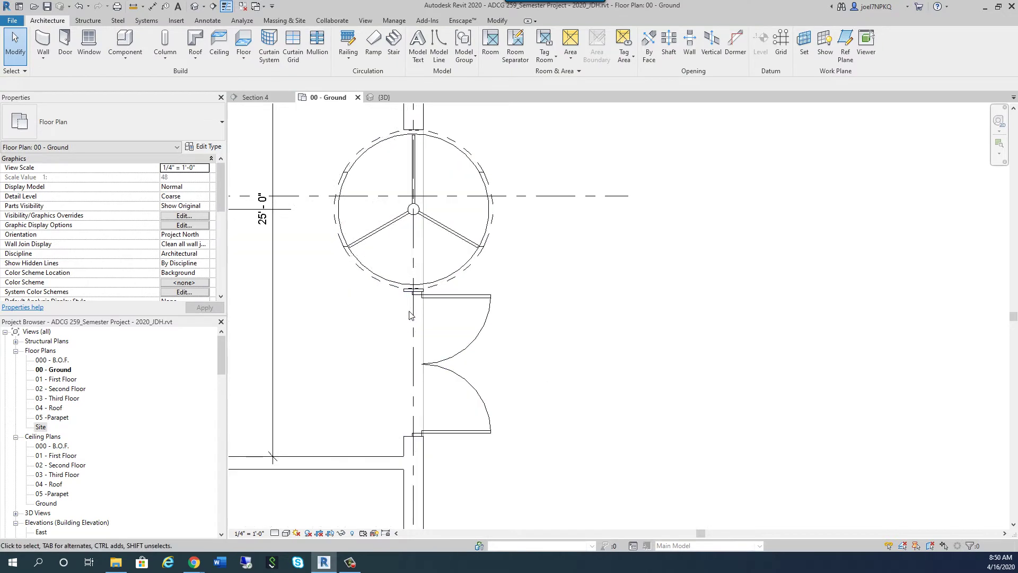
pyautogui.scroll(3, 410, 315)
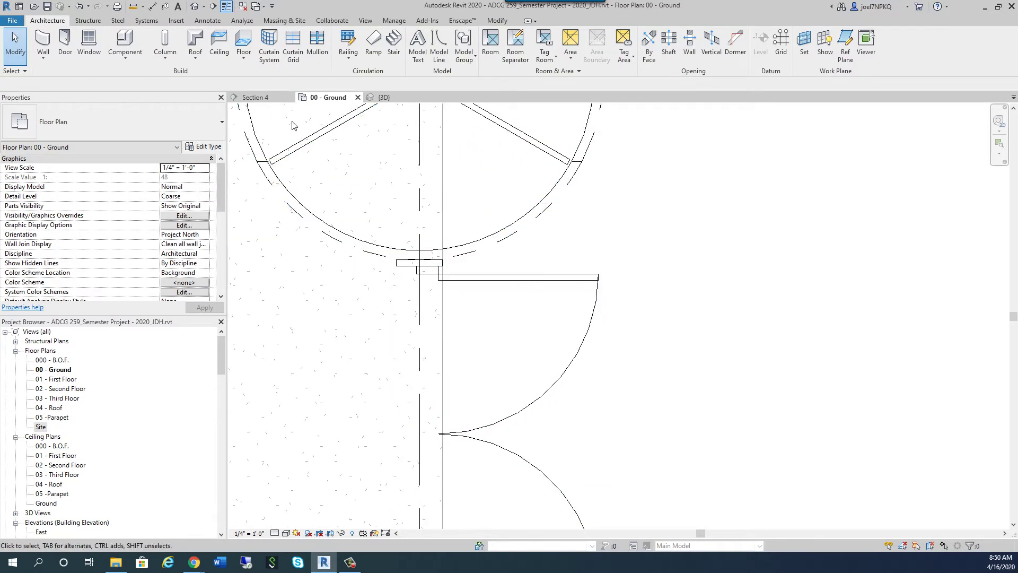
pyautogui.scroll(-3, 438, 195)
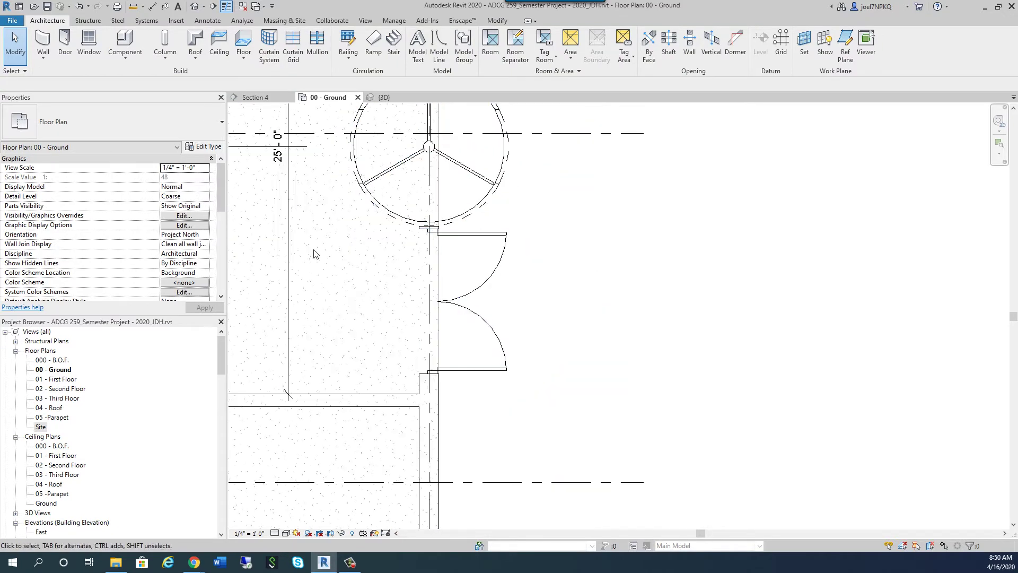
pyautogui.click(377, 209)
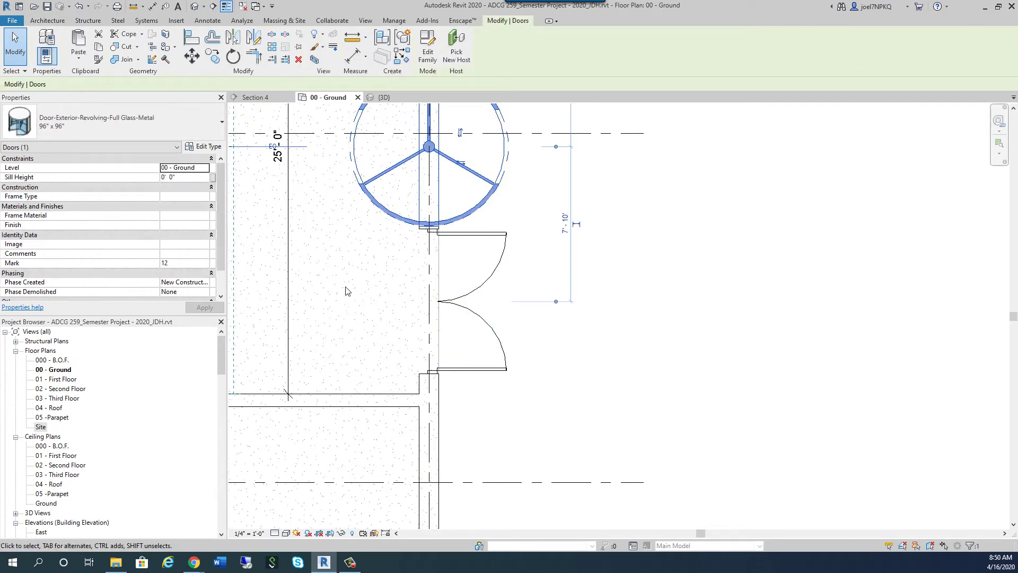
pyautogui.click(347, 292)
pyautogui.click(471, 300)
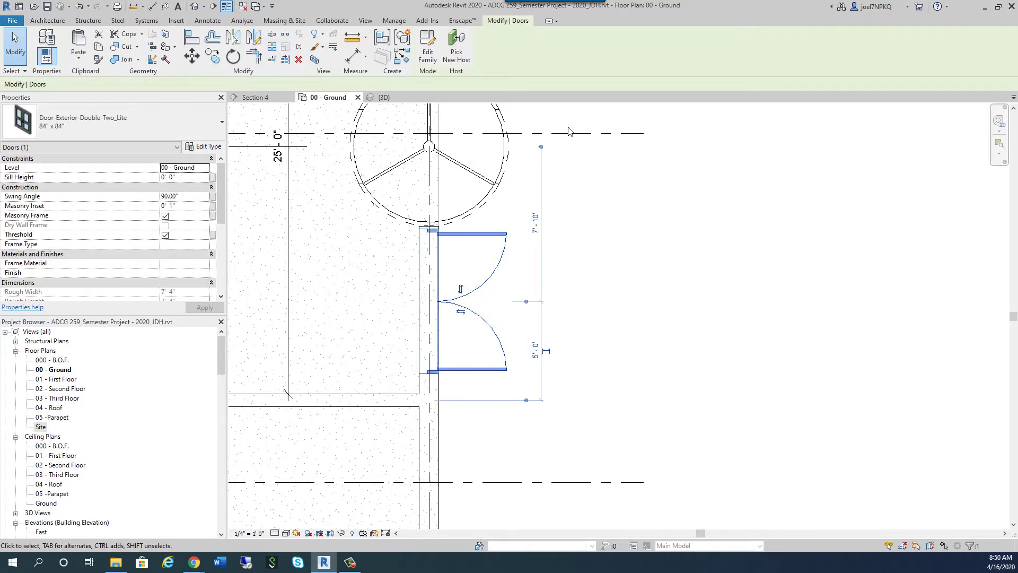
pyautogui.press('Escape')
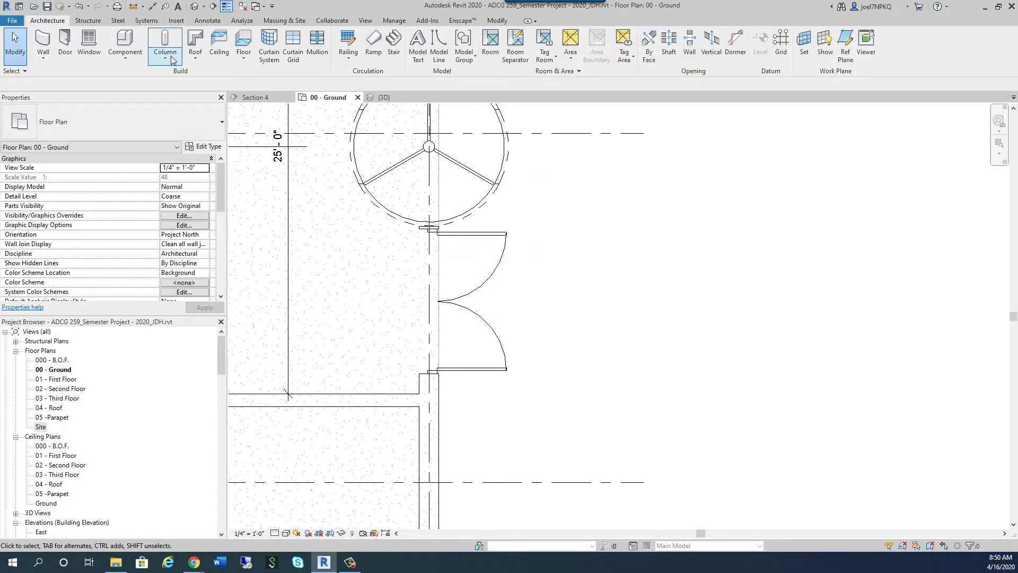
# Load the 72" x 84" type of the Door-Exterior-Double-Two_Lite family from the Commercial door library
pyautogui.click(176, 20)
pyautogui.click(440, 58)
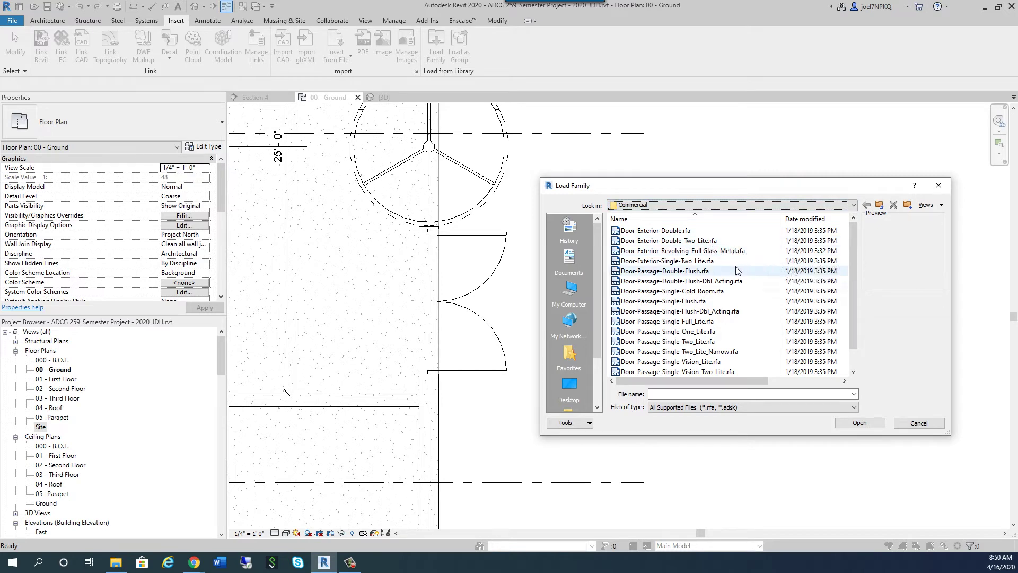
pyautogui.click(669, 240)
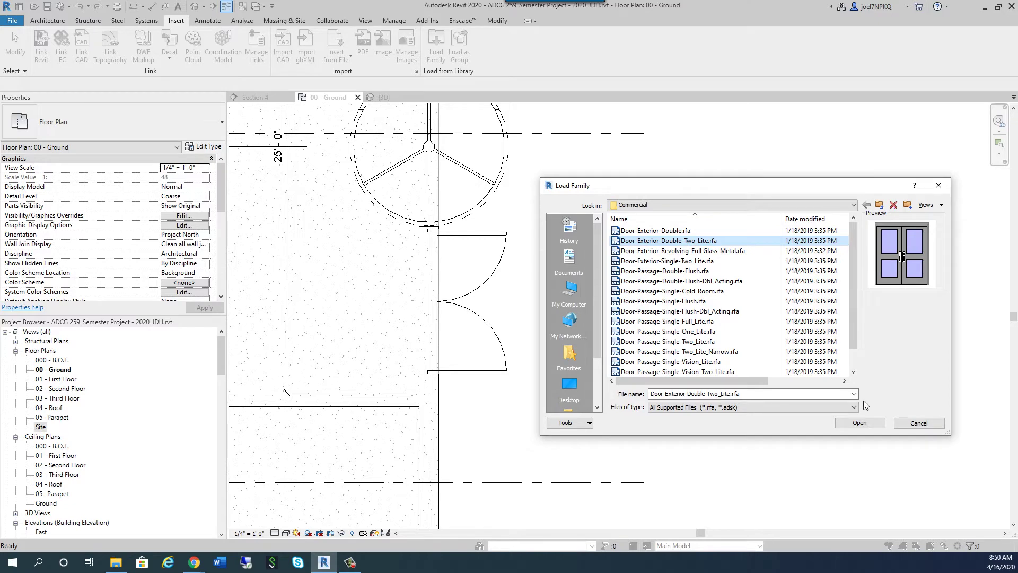
pyautogui.click(859, 423)
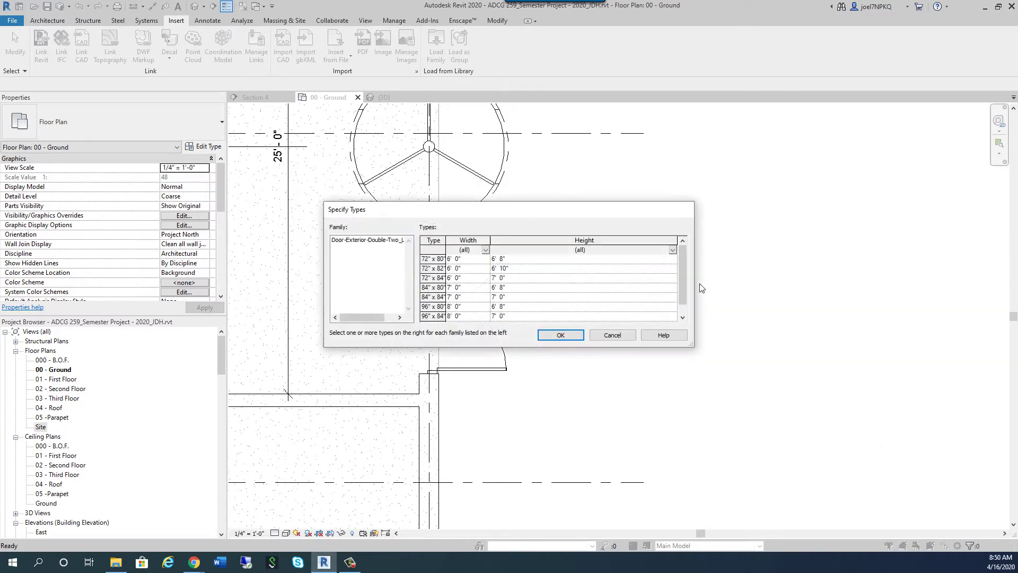
pyautogui.click(440, 280)
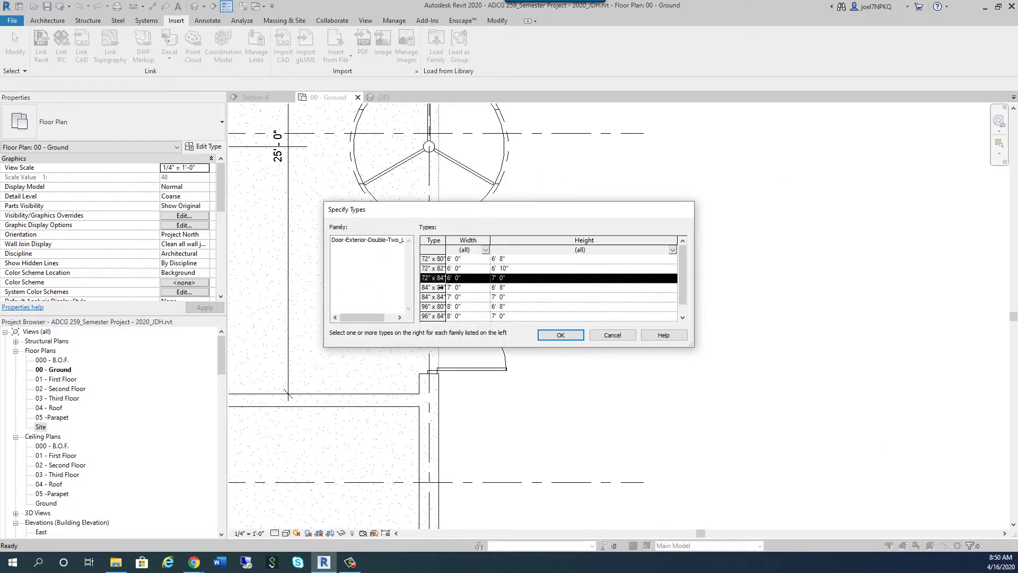
pyautogui.click(554, 334)
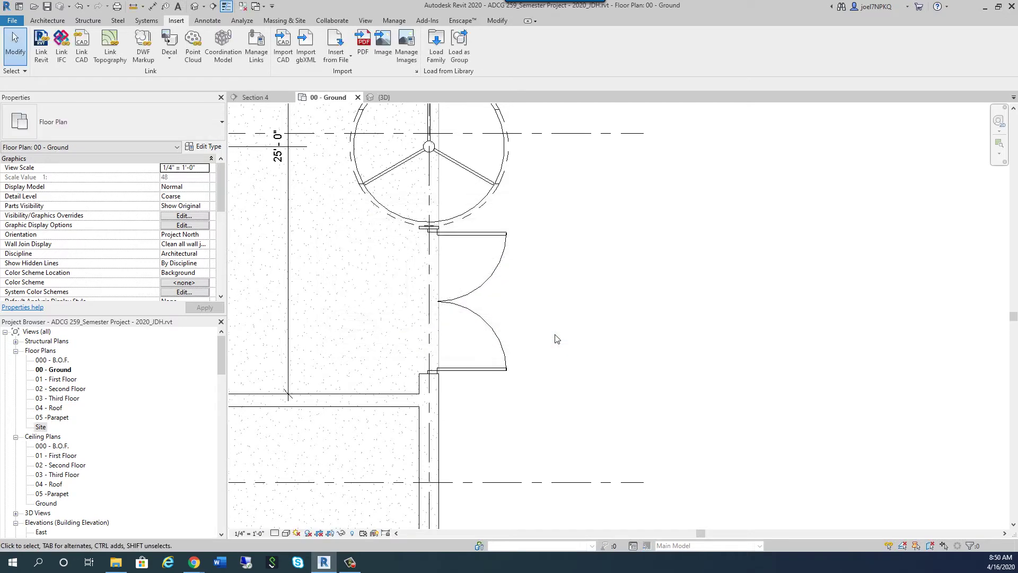
# Change the double door below the revolving door to the 72" x 84" Door-Exterior-Double-Two_Lite type
pyautogui.click(500, 345)
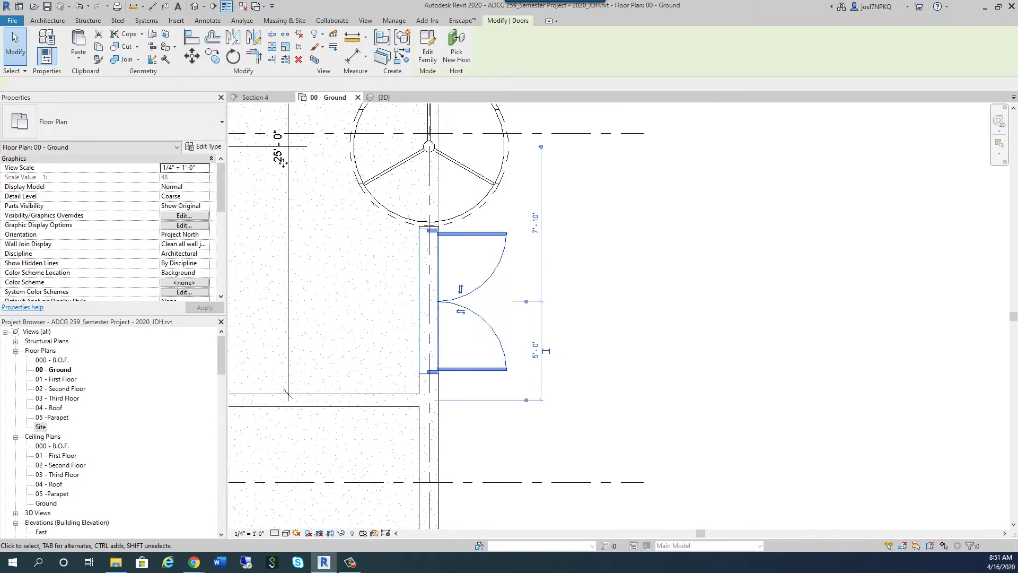
pyautogui.click(166, 134)
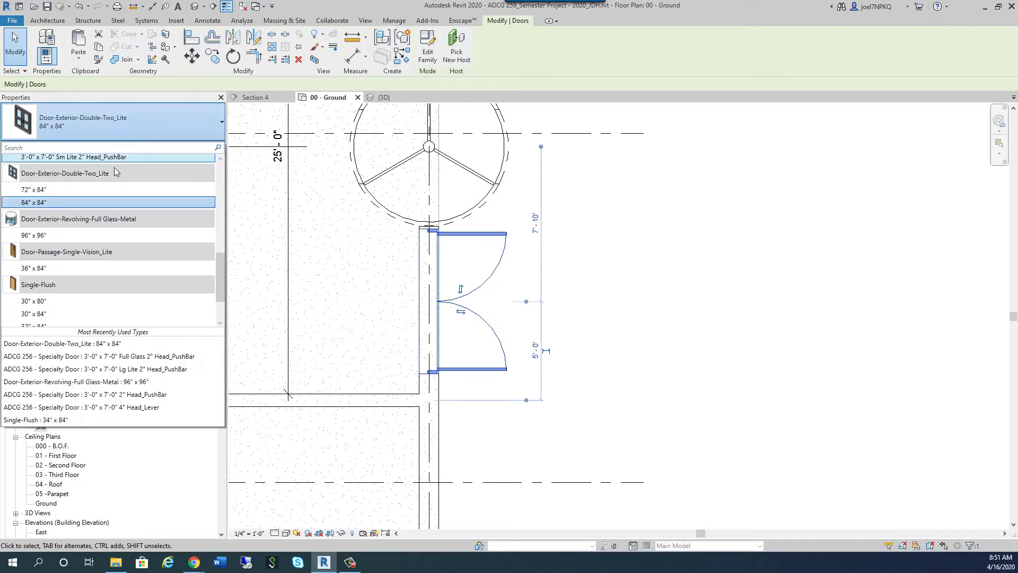
pyautogui.click(87, 200)
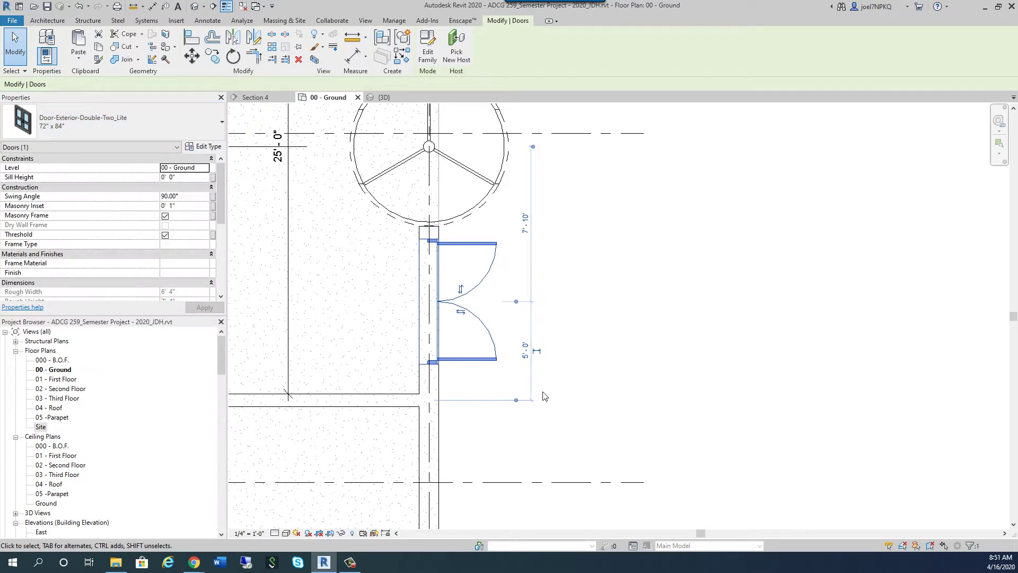
# Set the distance from the 72" x 84" double door's centre to the lower lobby wall to 4'-0"
pyautogui.click(527, 353)
pyautogui.write('4')
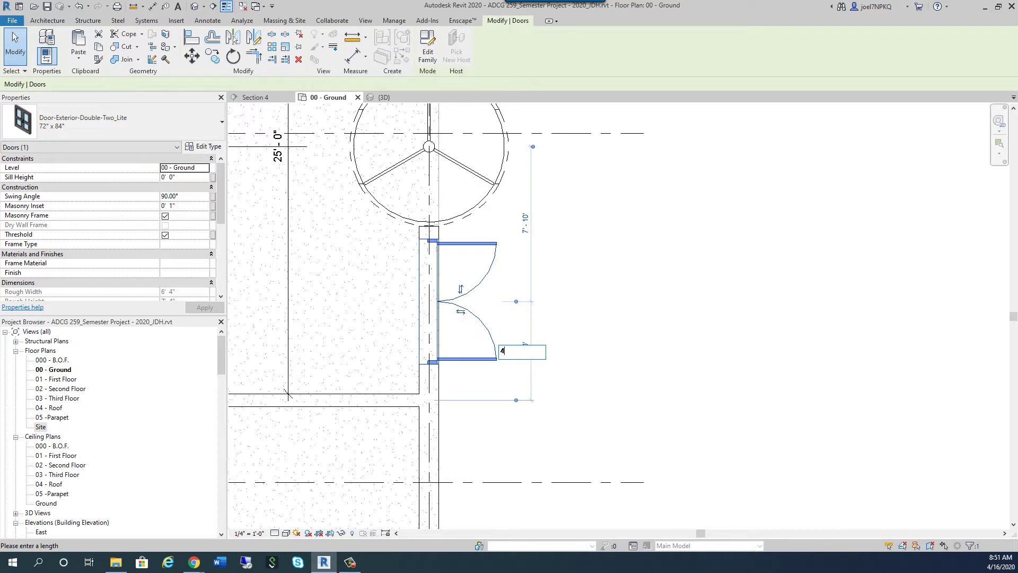
pyautogui.write(' 0')
pyautogui.press('Return')
pyautogui.click(620, 357)
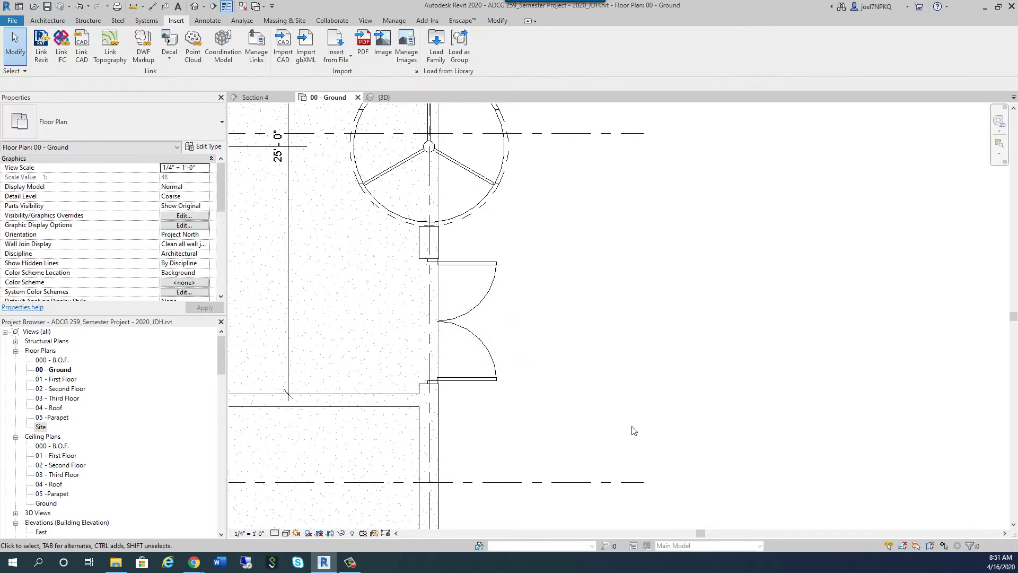
# Mirror the lower double door about the revolving door's centre to place a matching one above it
pyautogui.scroll(-3, 606, 470)
pyautogui.click(546, 419)
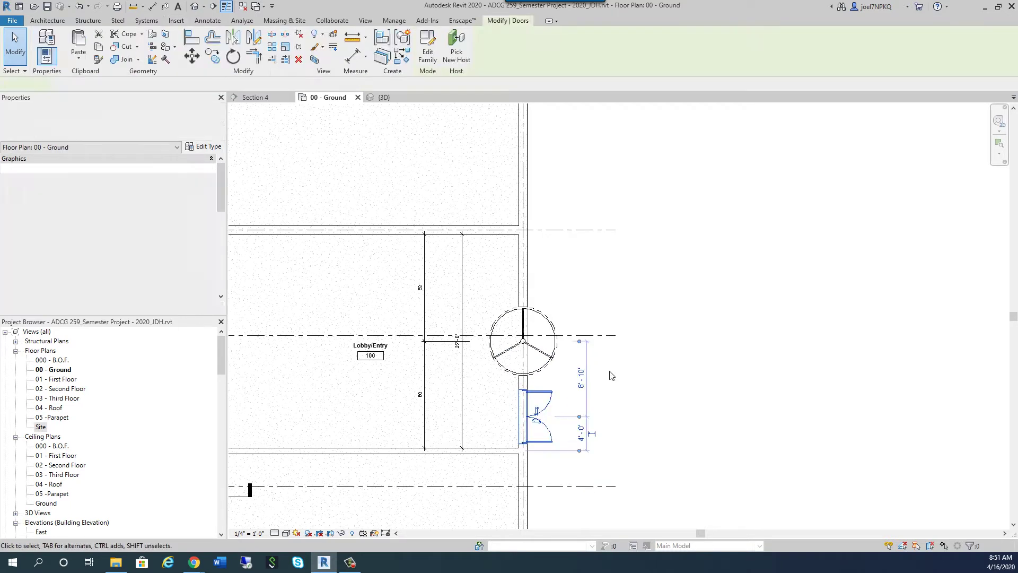
pyautogui.click(234, 37)
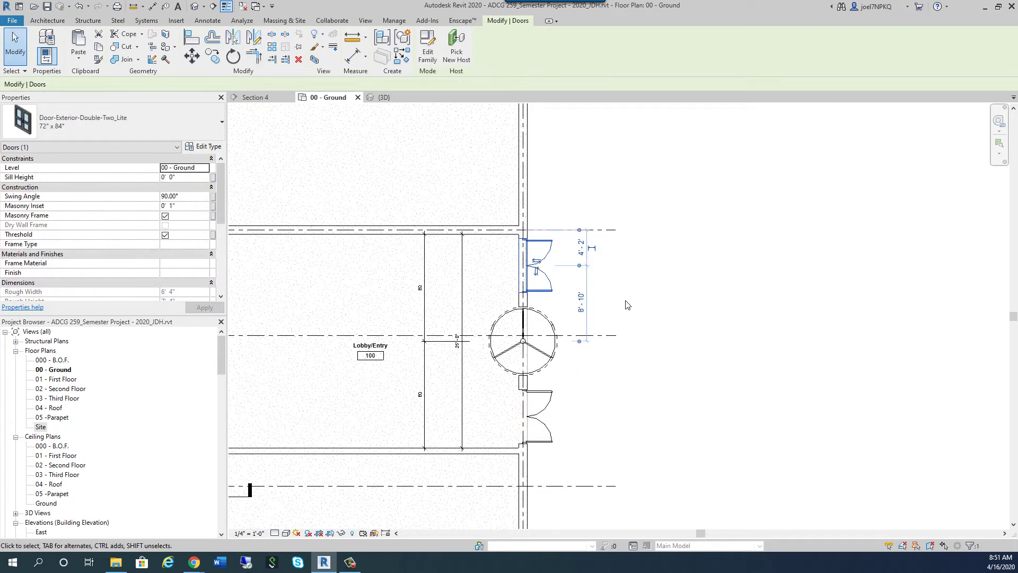
pyautogui.click(639, 313)
# Examine the double doors and their handle hardware beside the revolving door in the 3D view
pyautogui.scroll(-2, 640, 318)
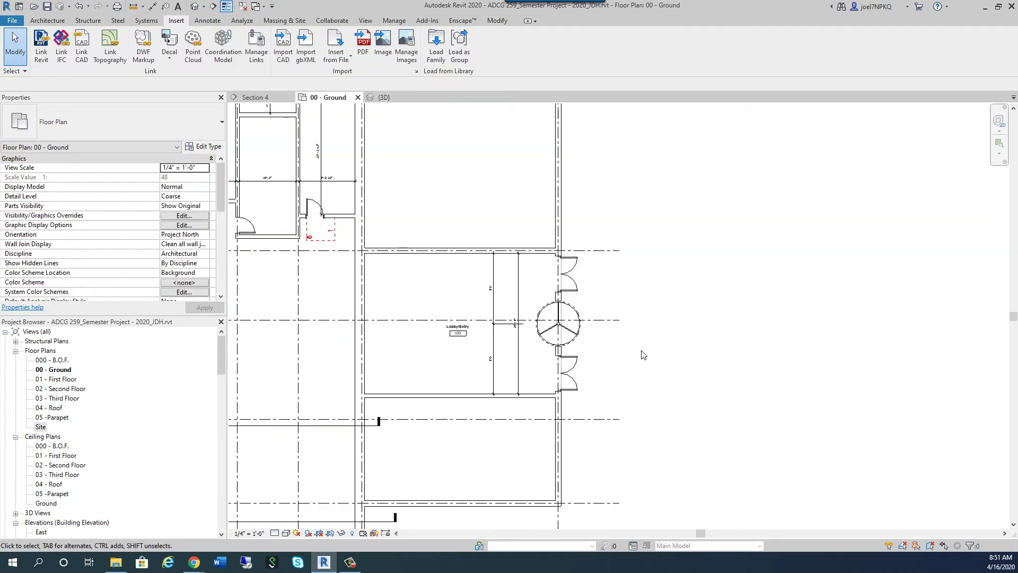
pyautogui.click(384, 97)
pyautogui.scroll(5, 551, 313)
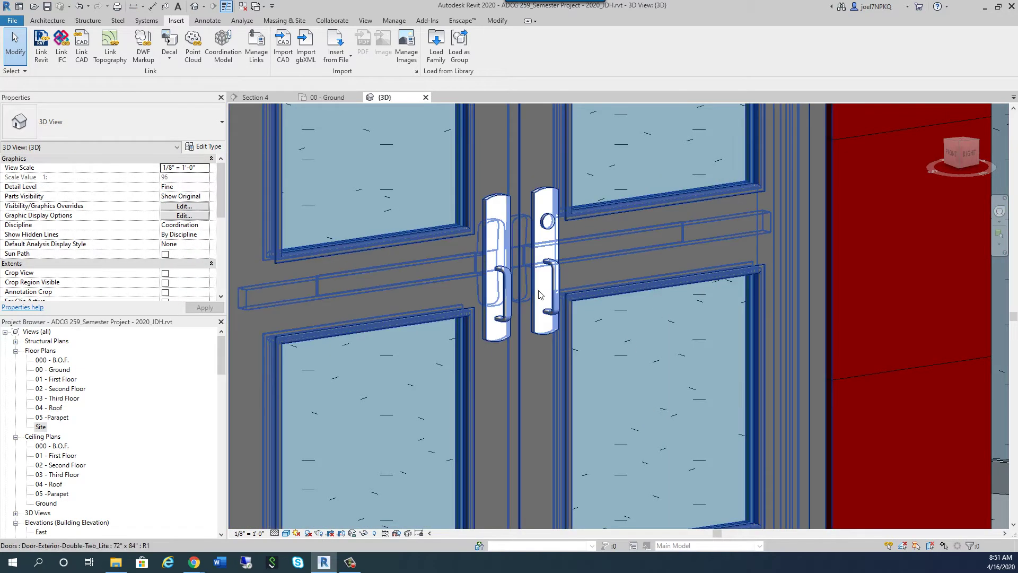
pyautogui.scroll(-5, 520, 221)
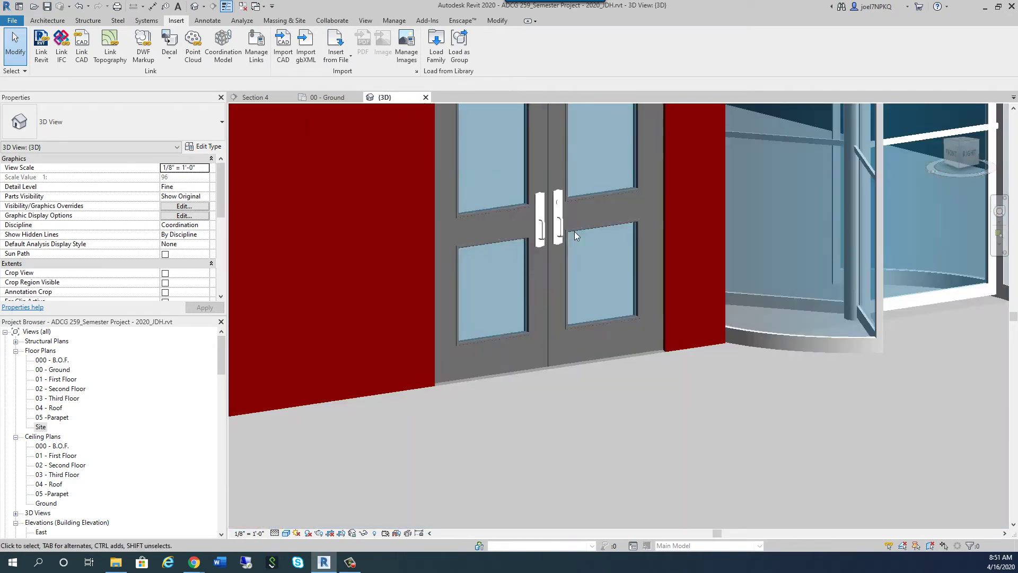
pyautogui.scroll(-8, 580, 200)
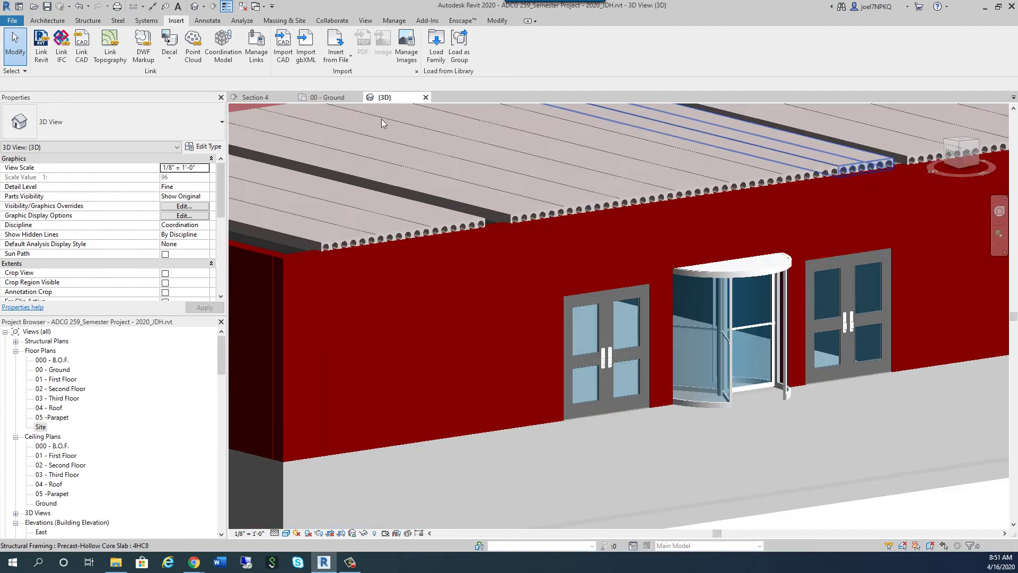
# Draw a vertical building section through the lobby on the ground floor plan, facing the entrance doors, with its depth reduced to just beyond them
pyautogui.click(325, 98)
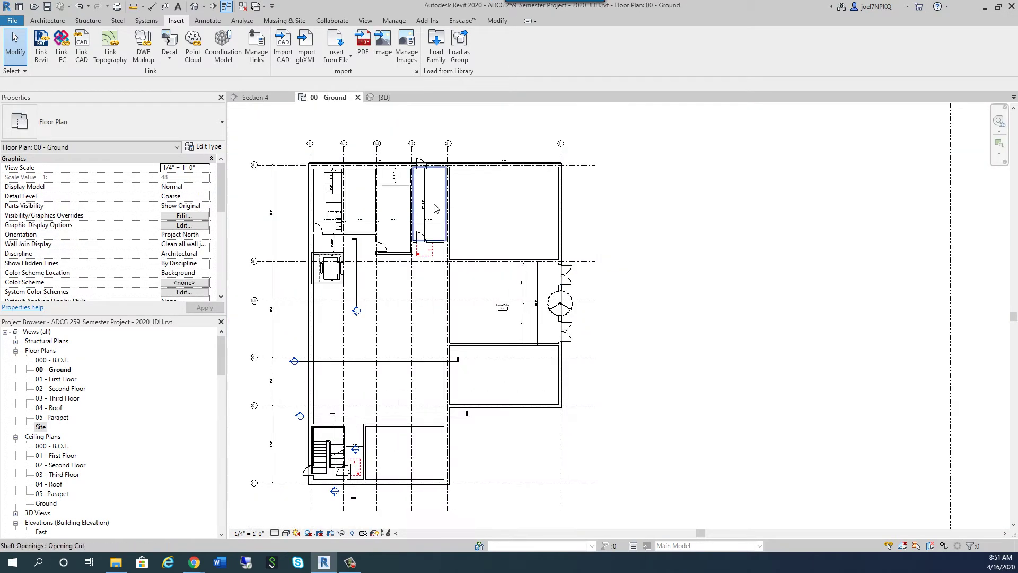
pyautogui.click(213, 6)
pyautogui.scroll(3, 536, 382)
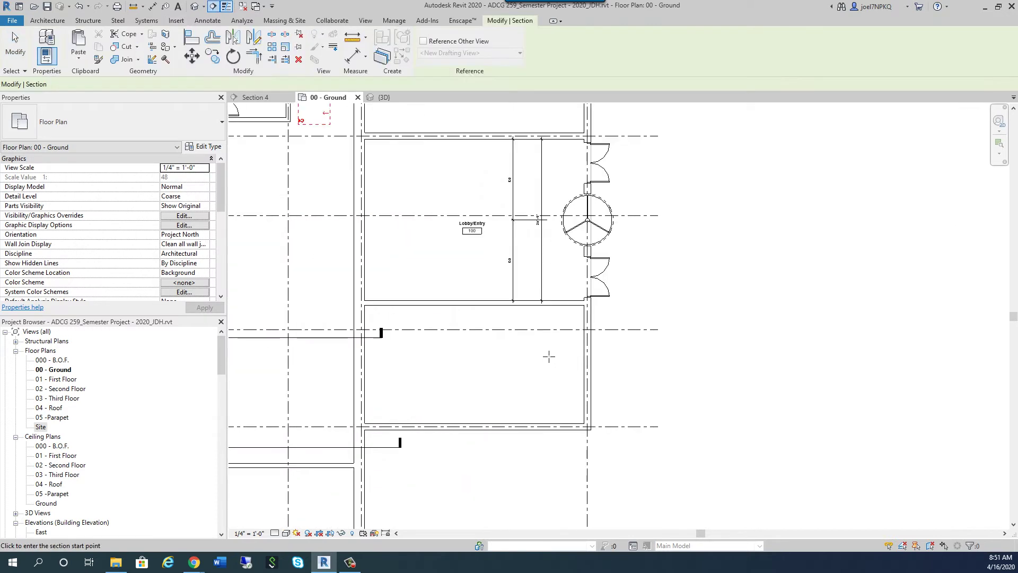
pyautogui.click(541, 342)
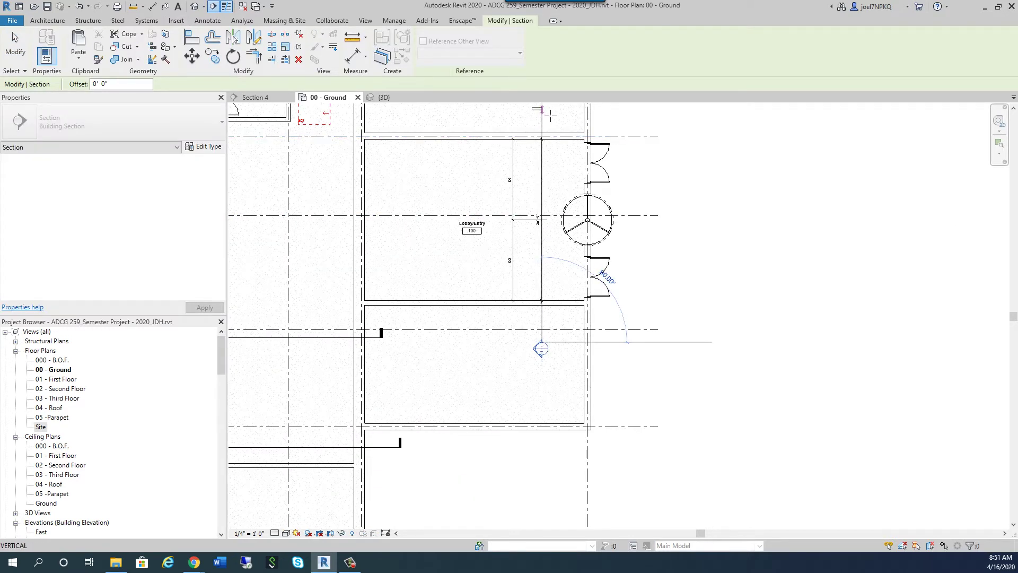
pyautogui.click(542, 109)
pyautogui.press('Escape')
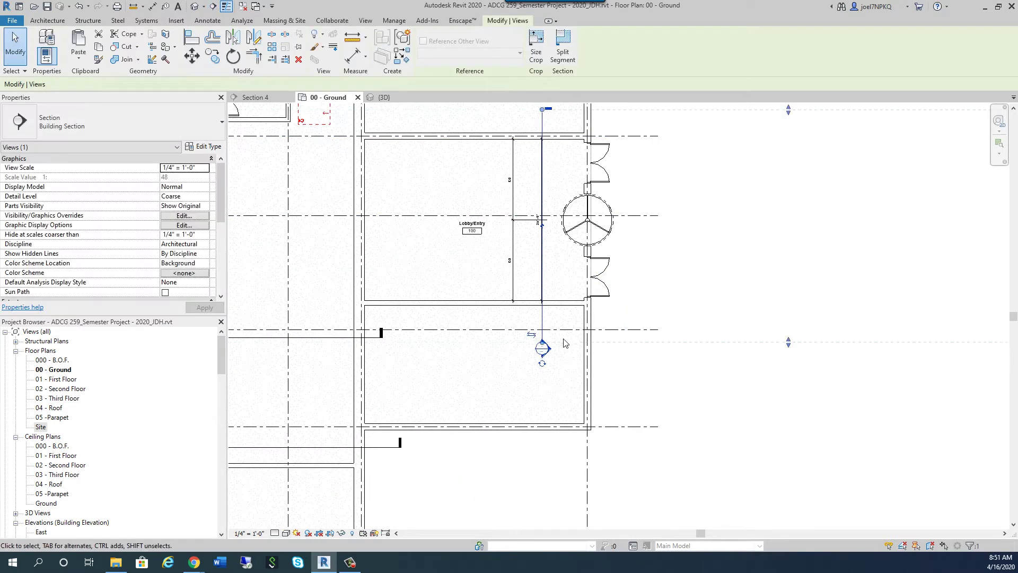
pyautogui.scroll(-1, 501, 377)
pyautogui.moveTo(917, 272); pyautogui.dragTo(607, 275)
# Open the view of the new section through the lobby from its section marker
pyautogui.rightClick(529, 287)
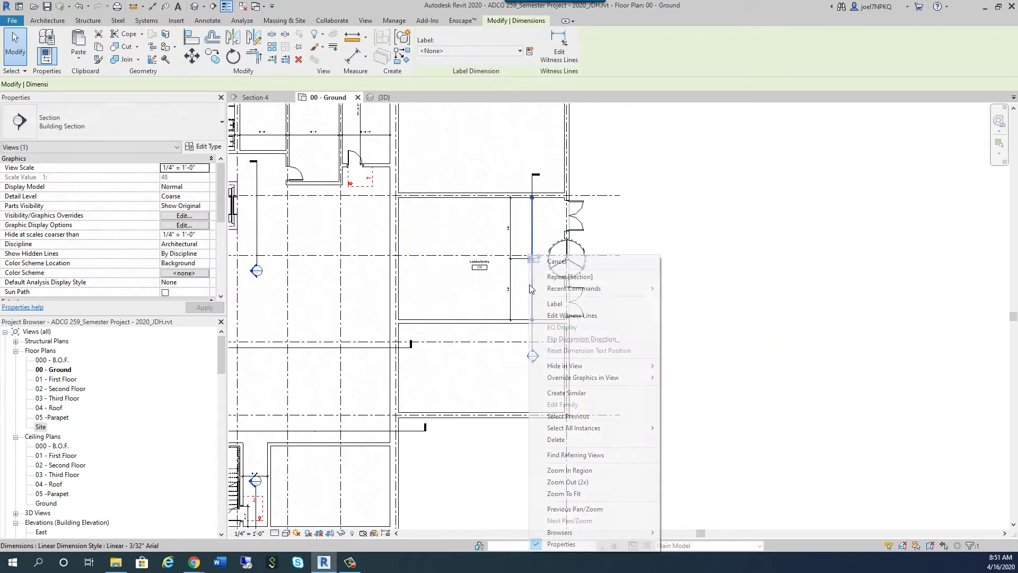
pyautogui.click(532, 343)
pyautogui.click(533, 351)
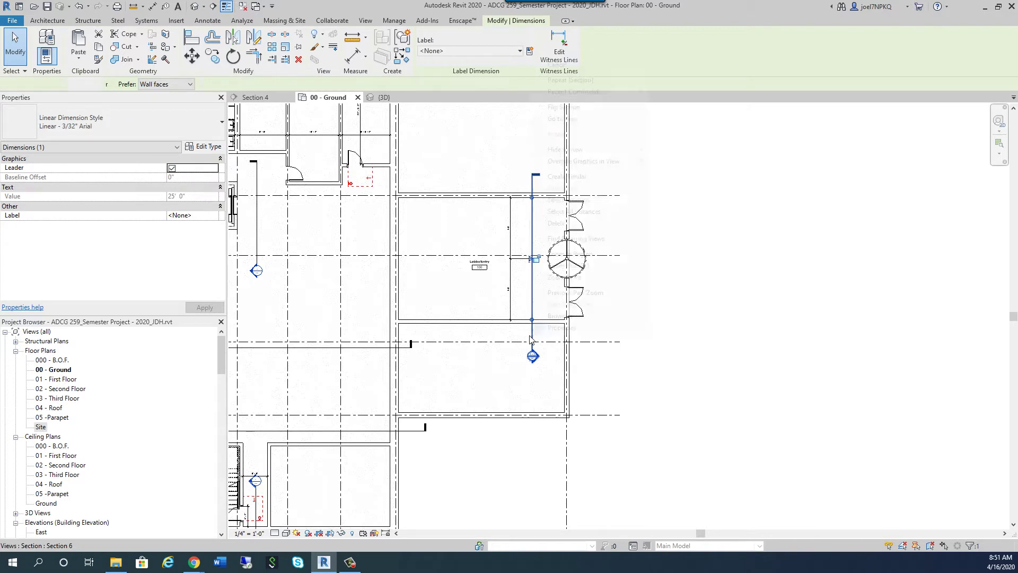
pyautogui.rightClick(532, 352)
pyautogui.click(565, 121)
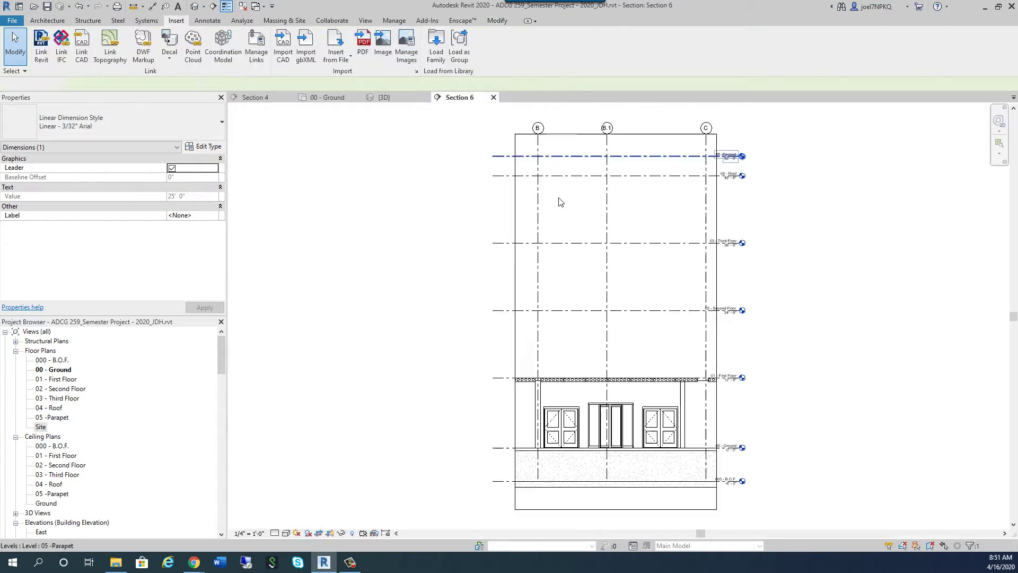
# Set the lobby section view's detail level to Fine and its visual style to Shaded
pyautogui.scroll(4, 589, 472)
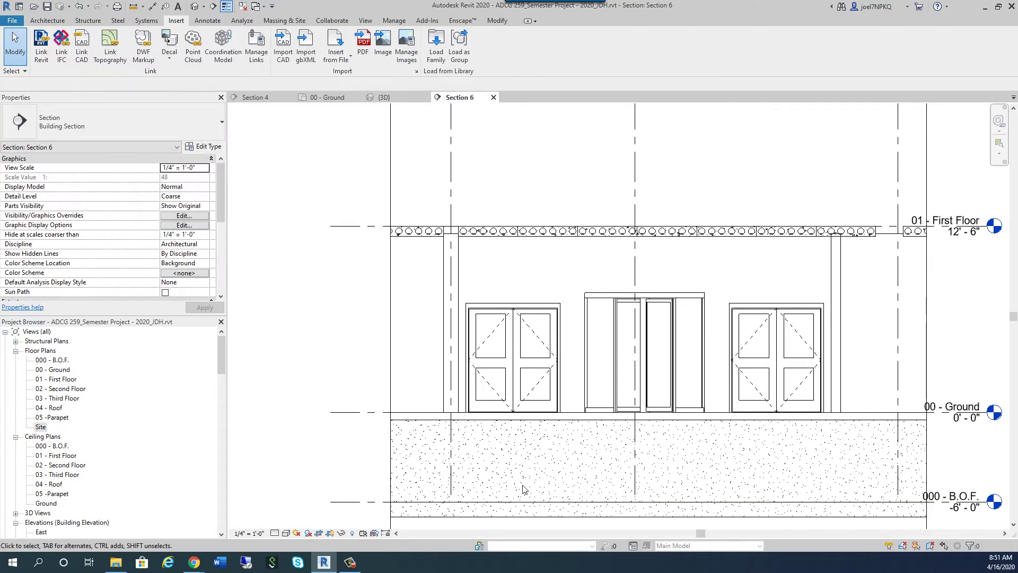
pyautogui.click(275, 533)
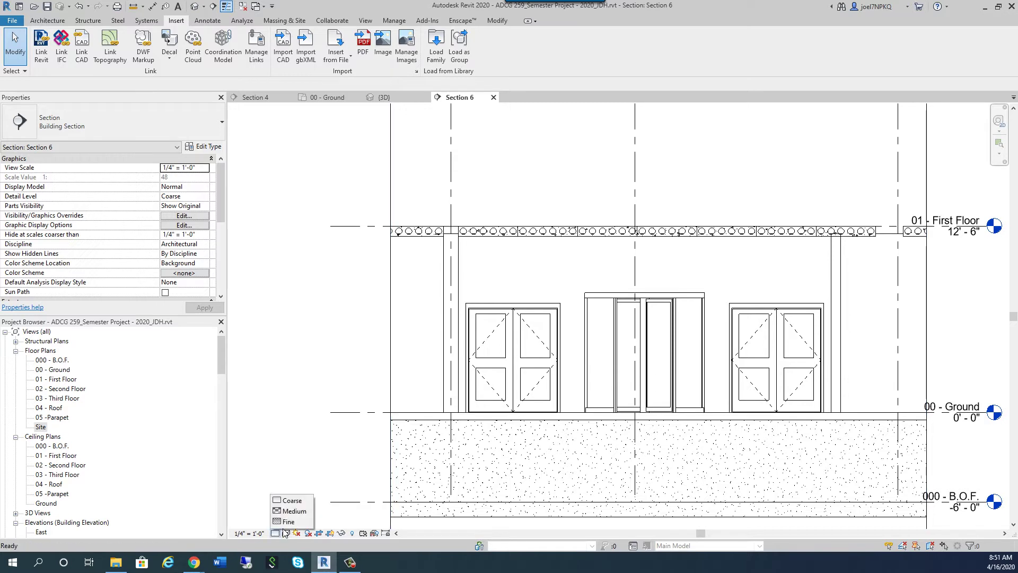
pyautogui.click(286, 523)
pyautogui.click(286, 533)
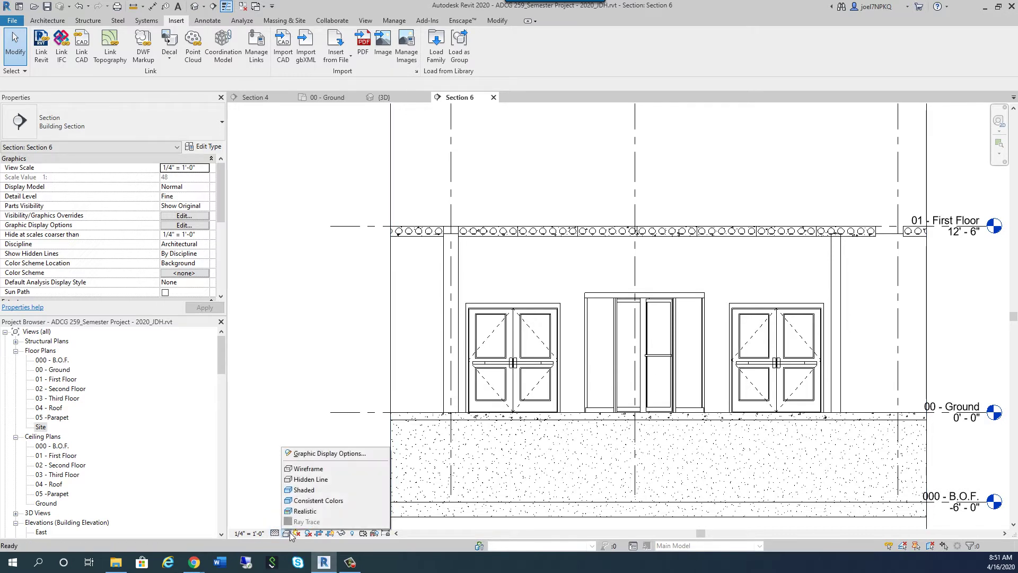
pyautogui.click(311, 490)
pyautogui.scroll(3, 731, 428)
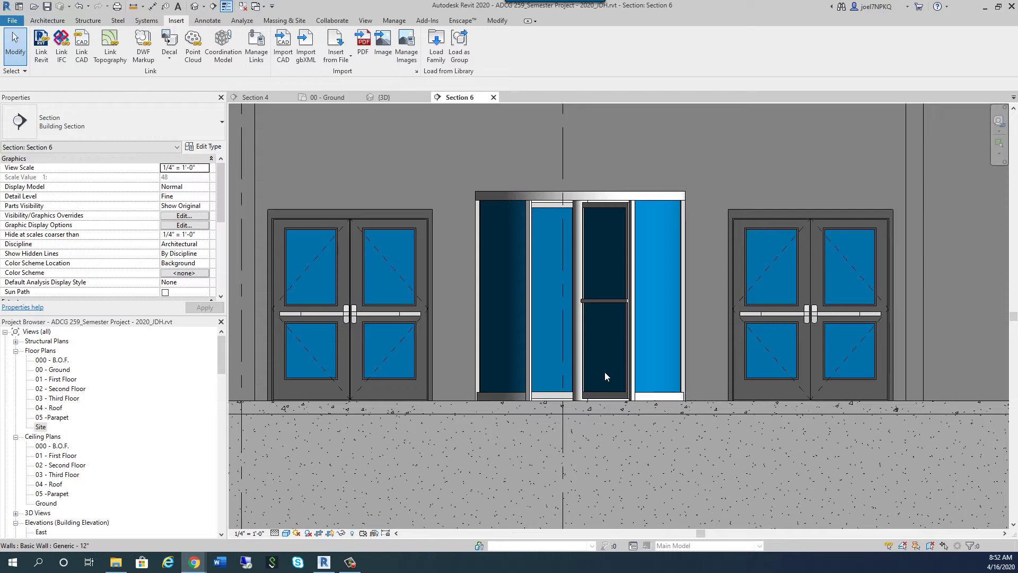
# Close the lobby section view and return to the 00 - Ground floor plan
pyautogui.click(493, 97)
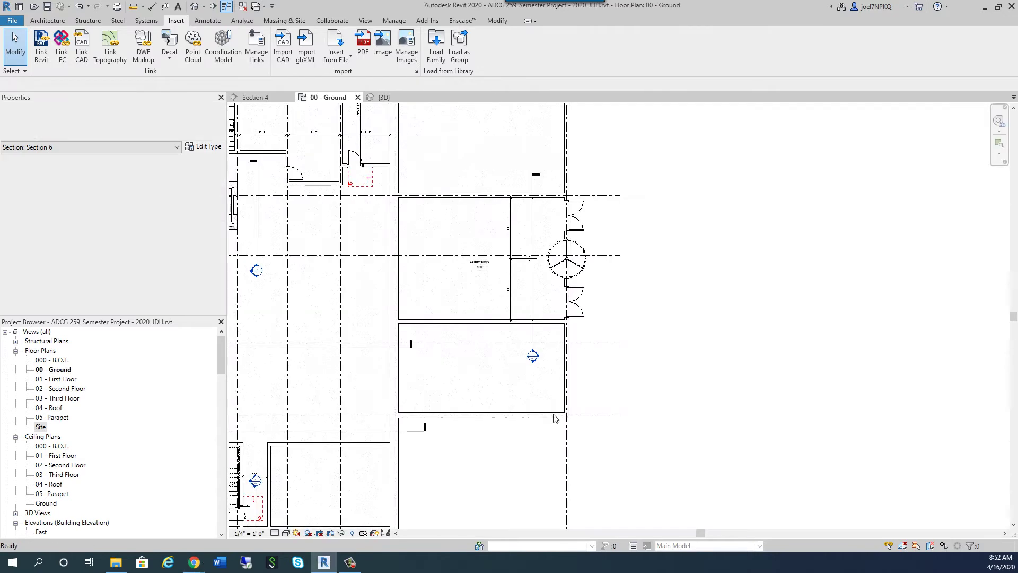
pyautogui.scroll(2, 504, 387)
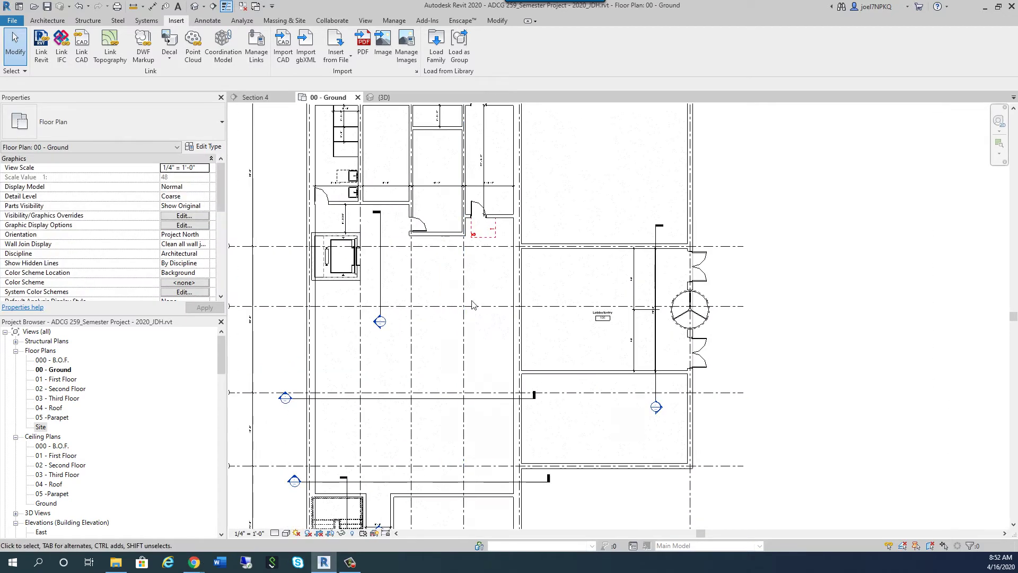
# Place a tagged room in the enclosed space directly south of Lobby/Entry on the ground floor plan
pyautogui.scroll(-1, 543, 331)
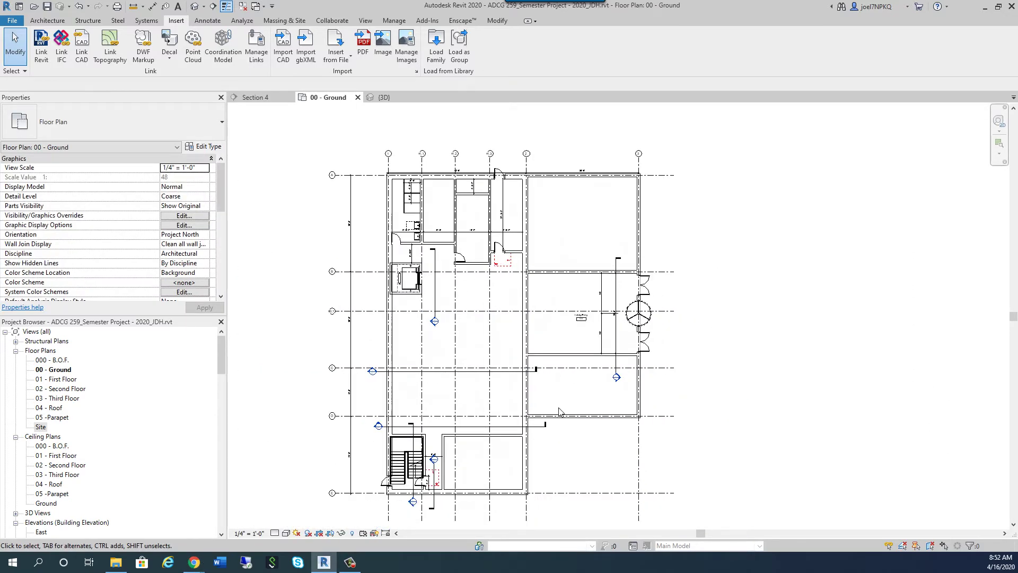
pyautogui.scroll(2, 558, 413)
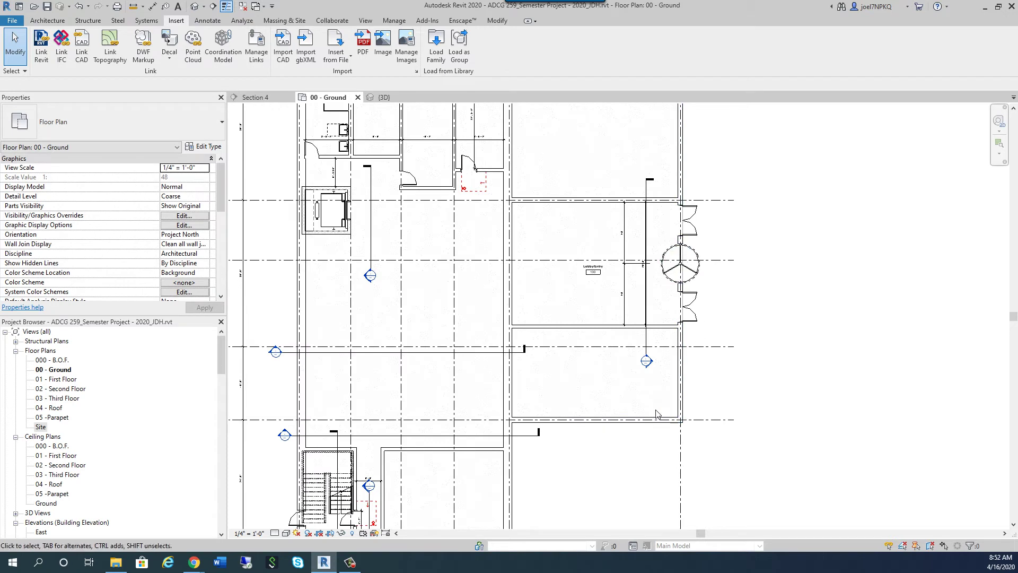
pyautogui.scroll(1, 578, 392)
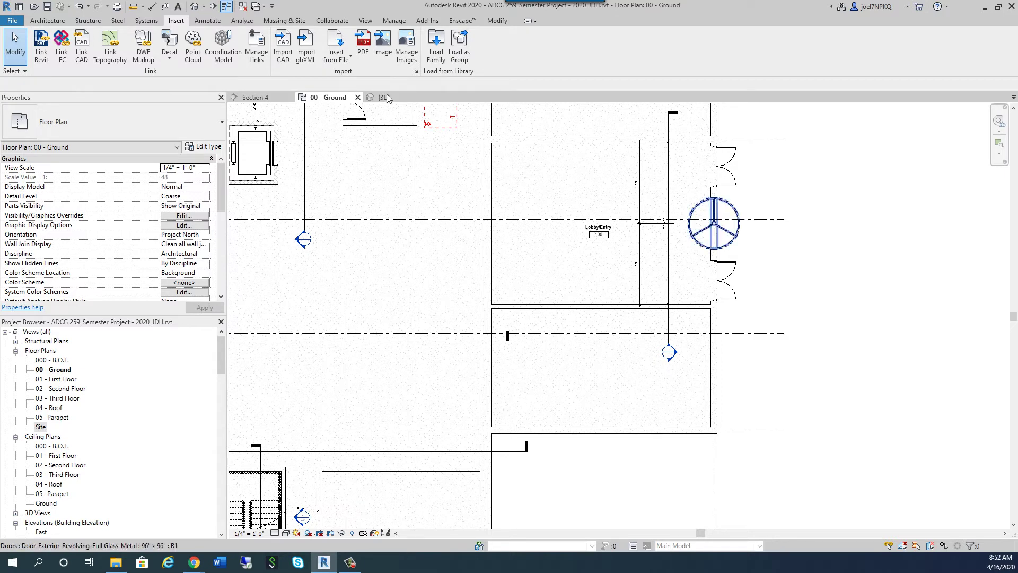
pyautogui.click(47, 20)
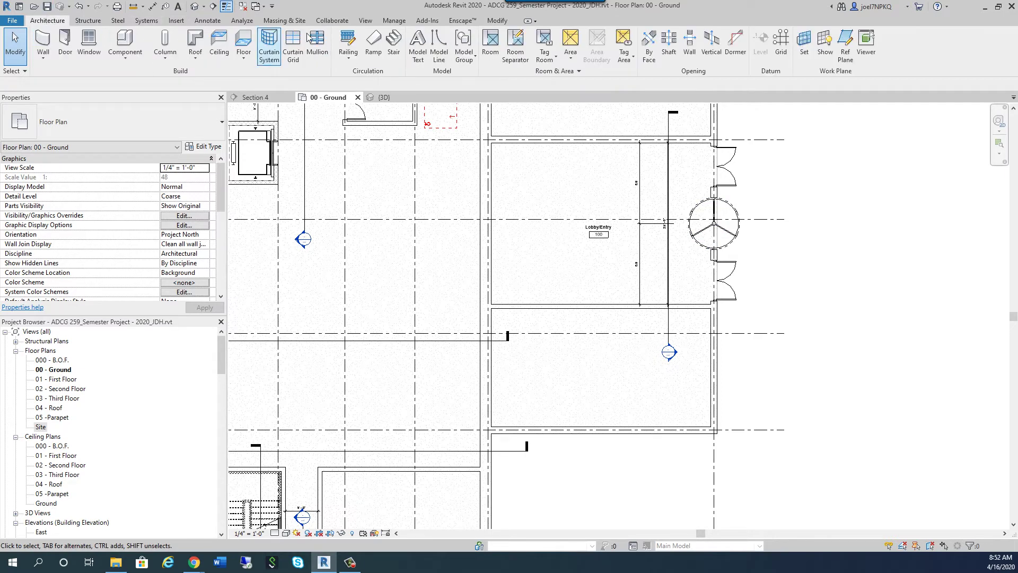
pyautogui.click(490, 43)
pyautogui.scroll(2, 607, 361)
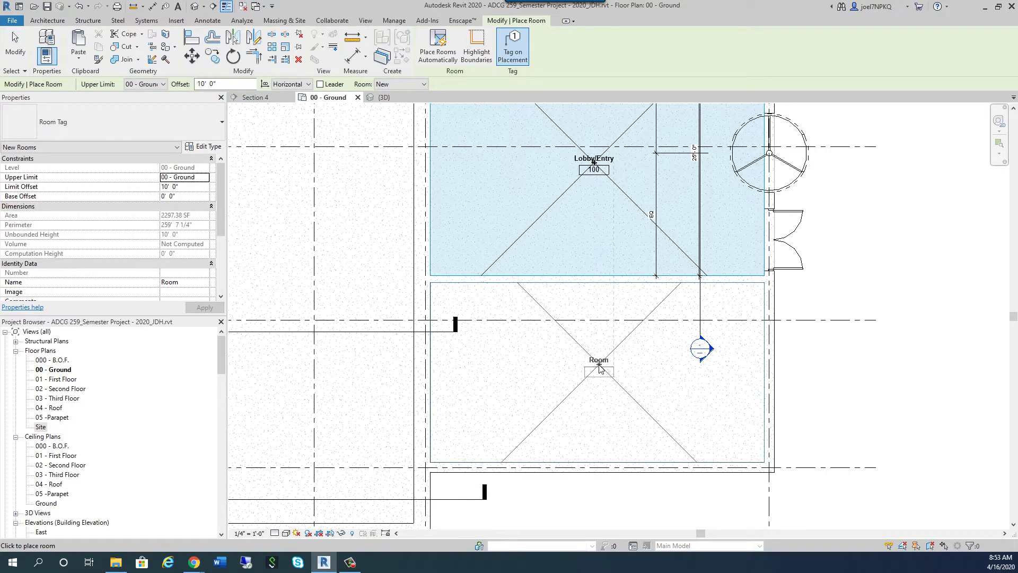
pyautogui.click(603, 373)
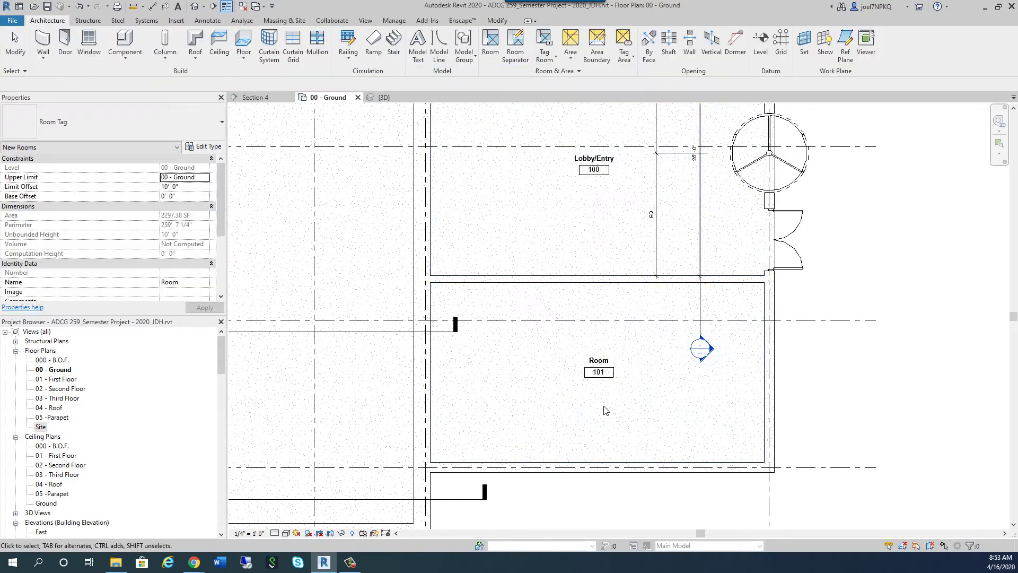
pyautogui.press('Escape')
# Rename the room south of the lobby as Cafe/Store through its room tag
pyautogui.click(607, 362)
pyautogui.click(607, 362)
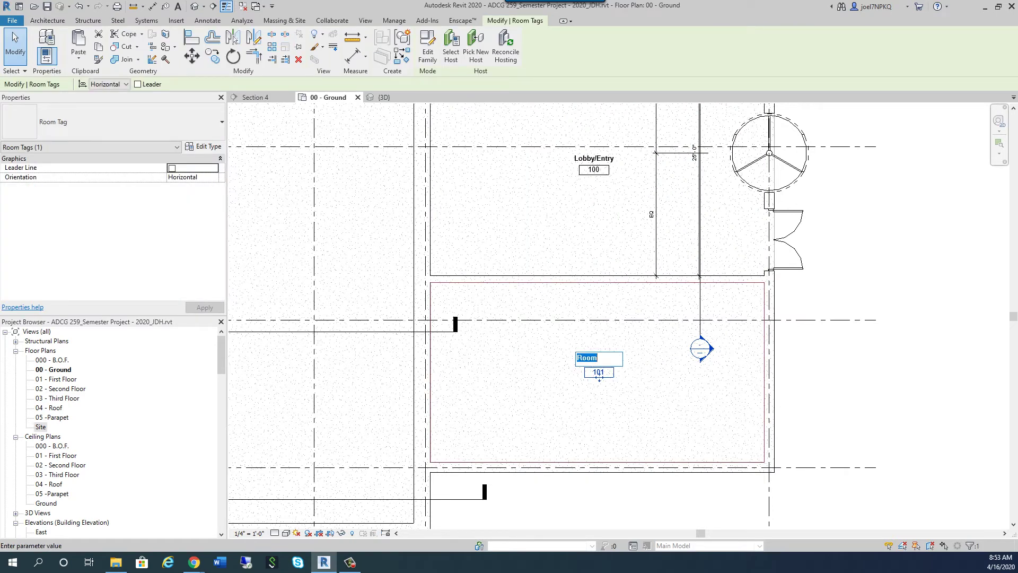
pyautogui.write('Store')
pyautogui.click(598, 431)
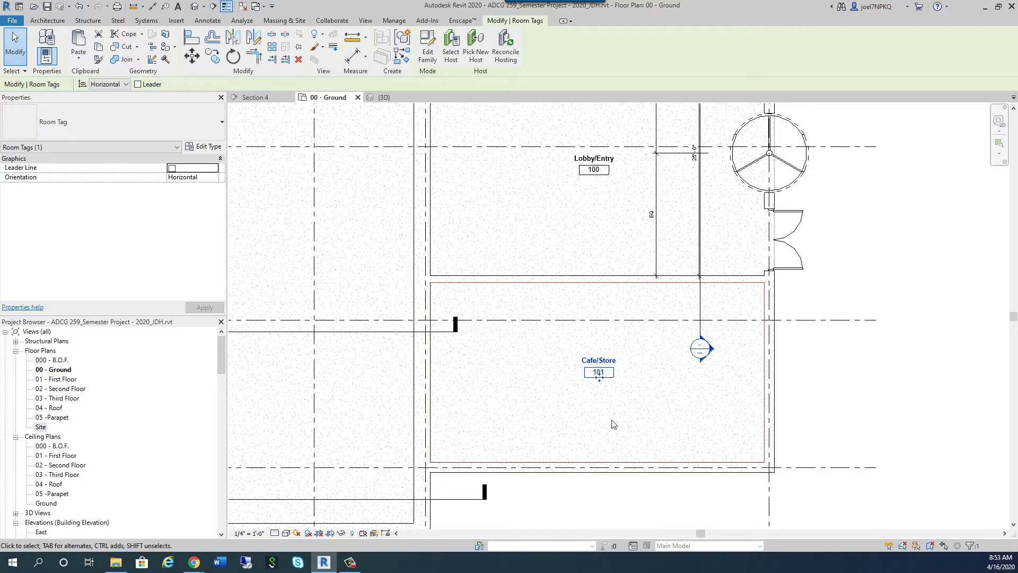
pyautogui.click(611, 420)
# Place a tagged room in the large enclosed space north of Lobby/Entry, between grids 2 and 3
pyautogui.scroll(-2, 525, 460)
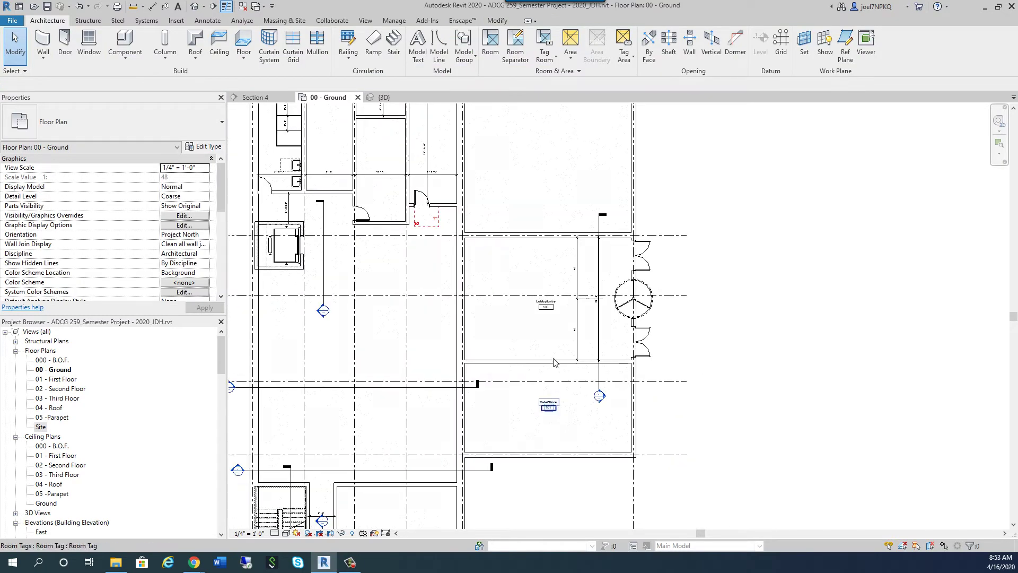
pyautogui.scroll(-2, 501, 375)
pyautogui.scroll(2, 501, 374)
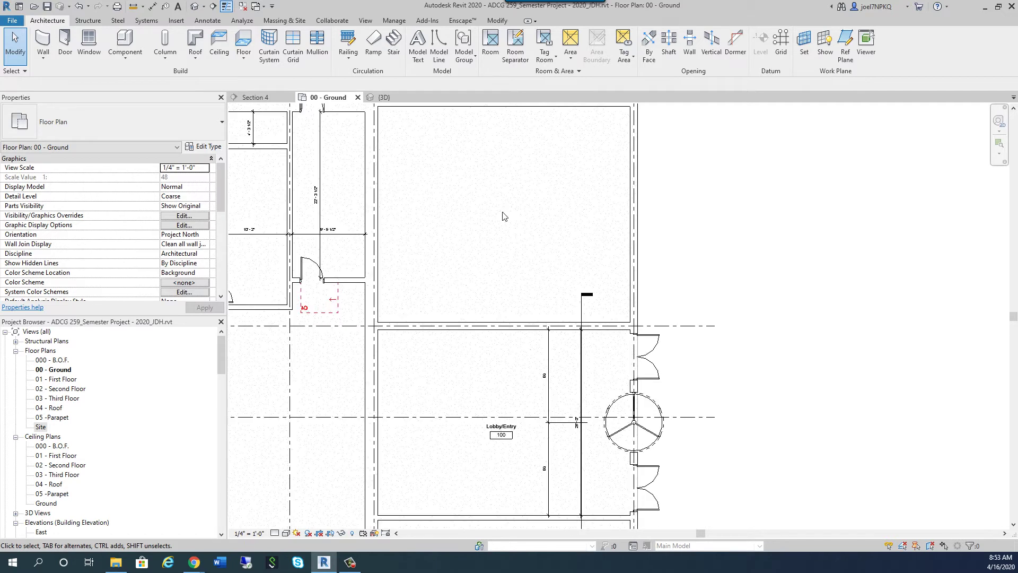
pyautogui.scroll(1, 502, 216)
pyautogui.scroll(1, 488, 297)
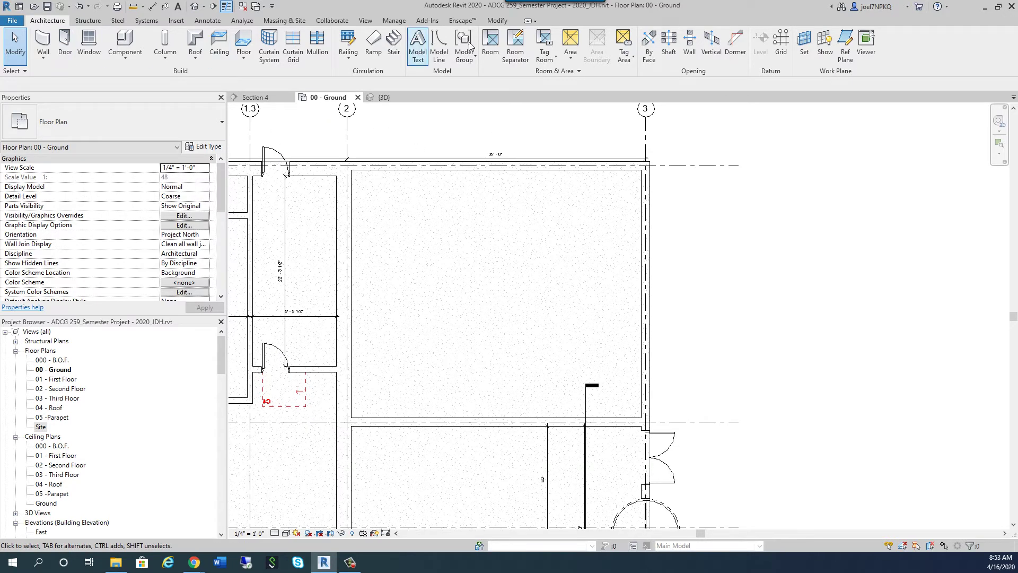
pyautogui.click(492, 46)
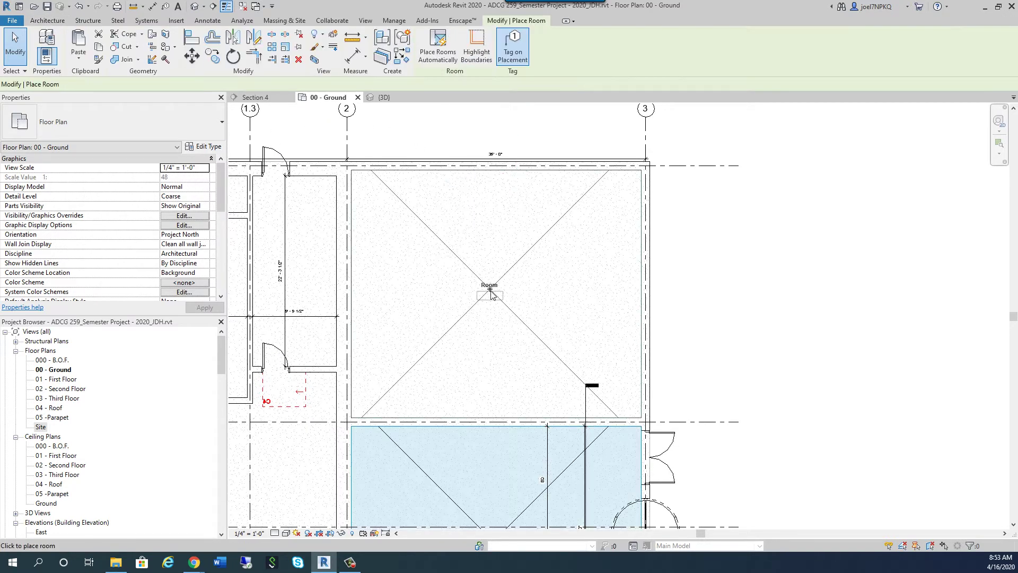
pyautogui.click(492, 299)
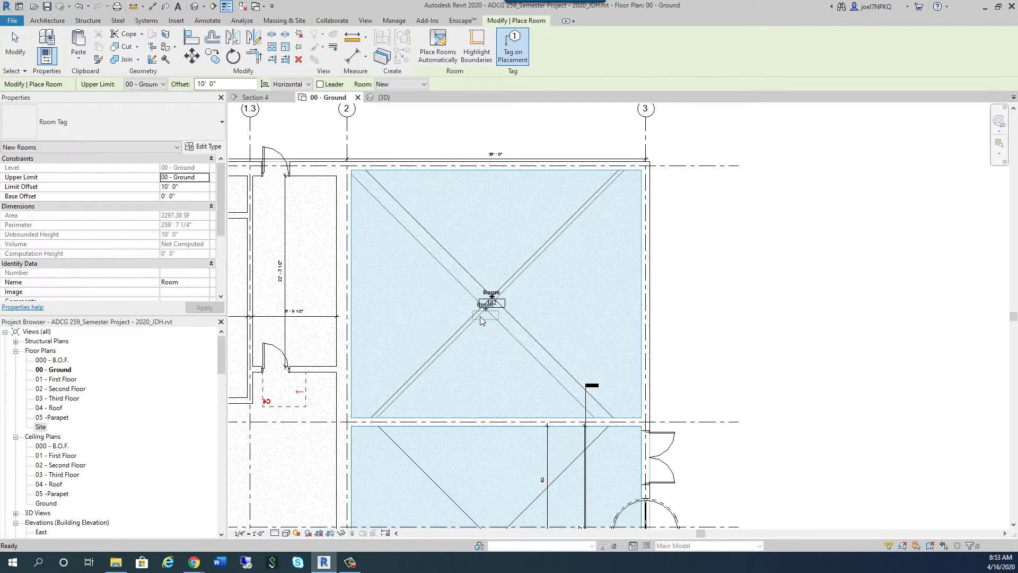
pyautogui.scroll(3, 492, 299)
pyautogui.press('Escape')
# Rename the room north of the lobby as Receiving through its room tag
pyautogui.click(509, 273)
pyautogui.click(509, 274)
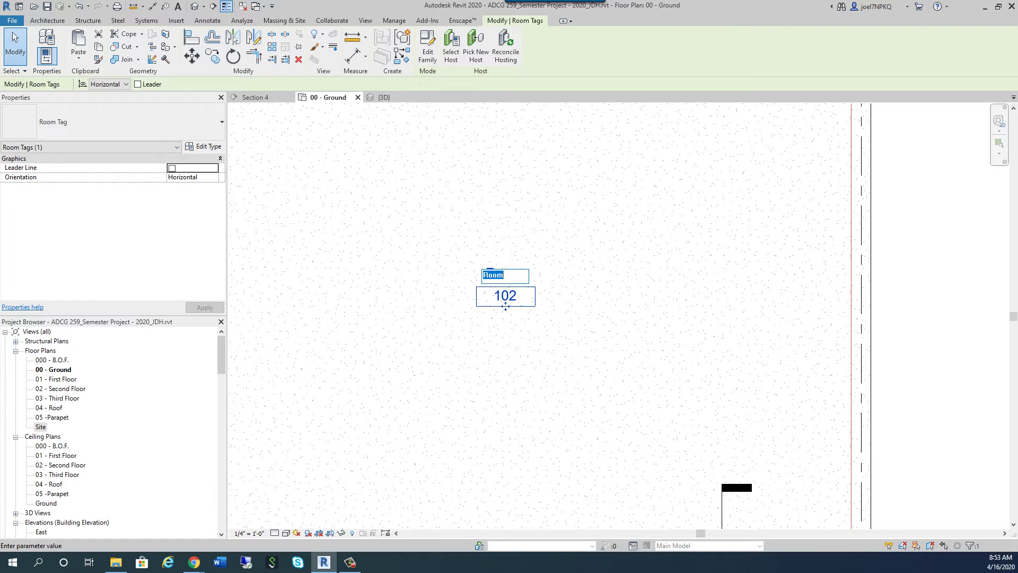
pyautogui.write('Receiving')
pyautogui.click(564, 311)
pyautogui.click(564, 311)
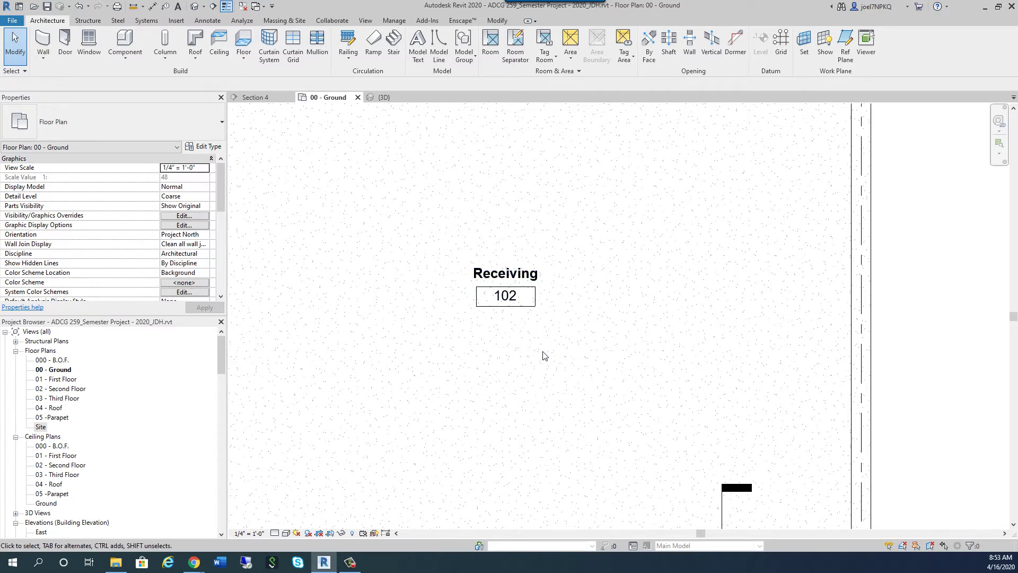
# Examine the ground floor plan's layout, from the named front rooms to the open area, elevator and stair behind them
pyautogui.scroll(-5, 557, 334)
pyautogui.moveTo(544, 372); pyautogui.dragTo(555, 243, button='middle')
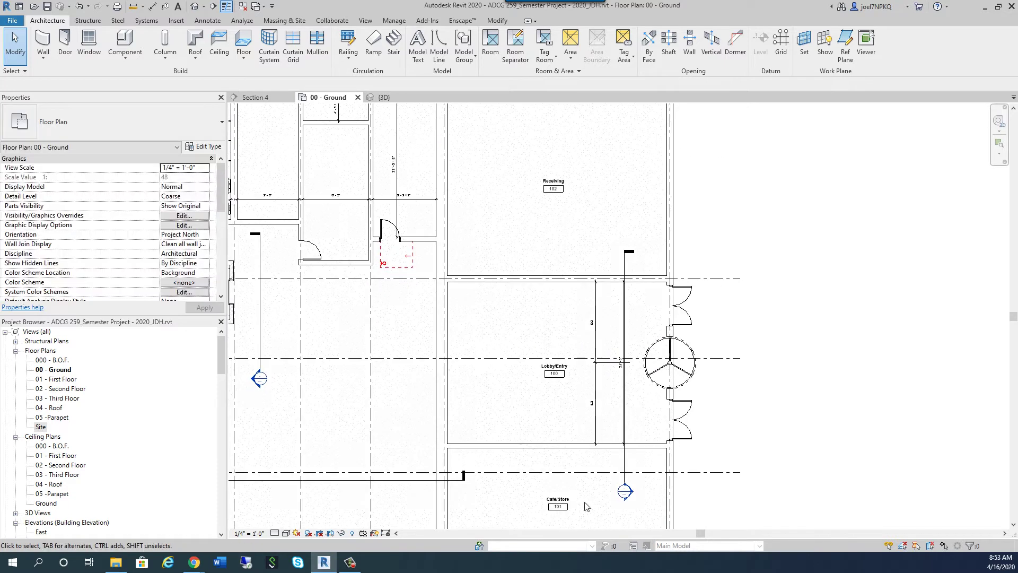
pyautogui.scroll(-3, 571, 261)
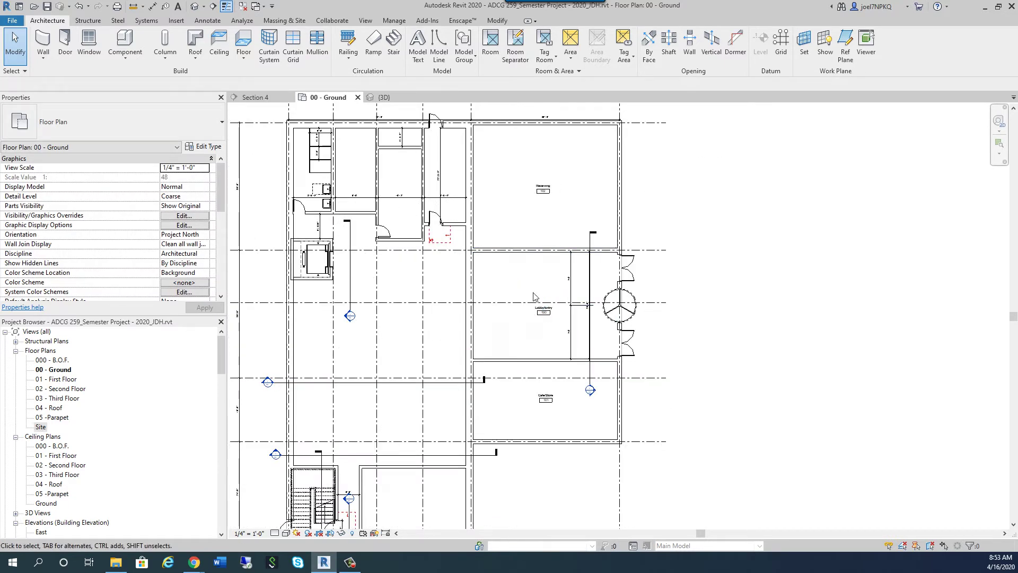
pyautogui.scroll(2, 537, 297)
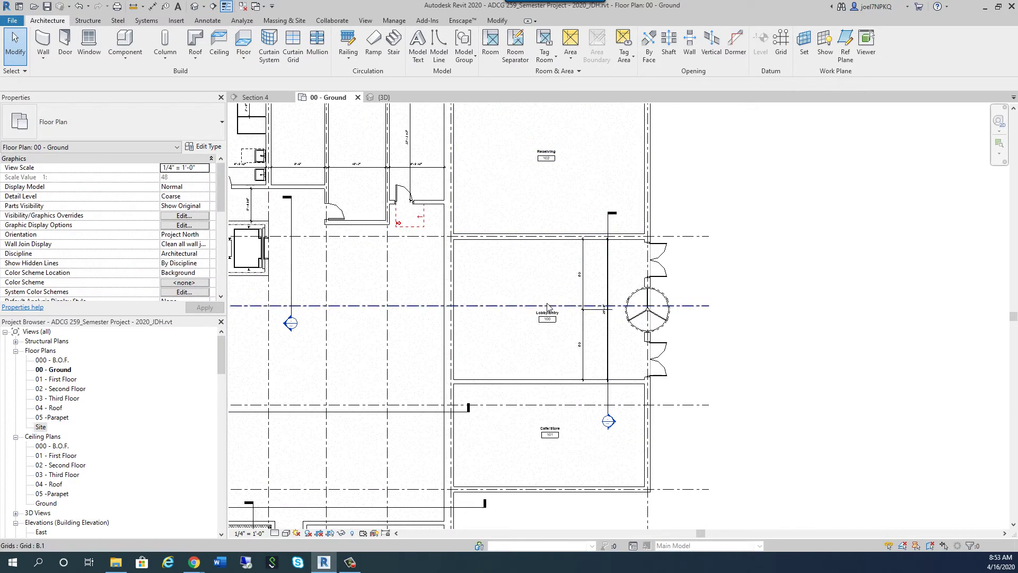
pyautogui.moveTo(511, 292); pyautogui.dragTo(651, 313, button='middle')
pyautogui.scroll(-3, 651, 313)
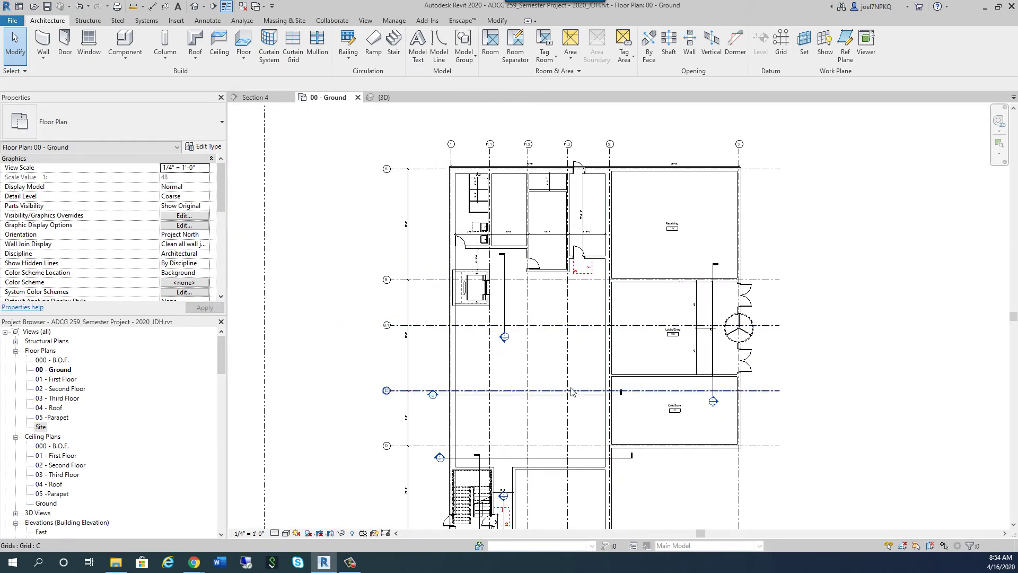
pyautogui.scroll(2, 514, 261)
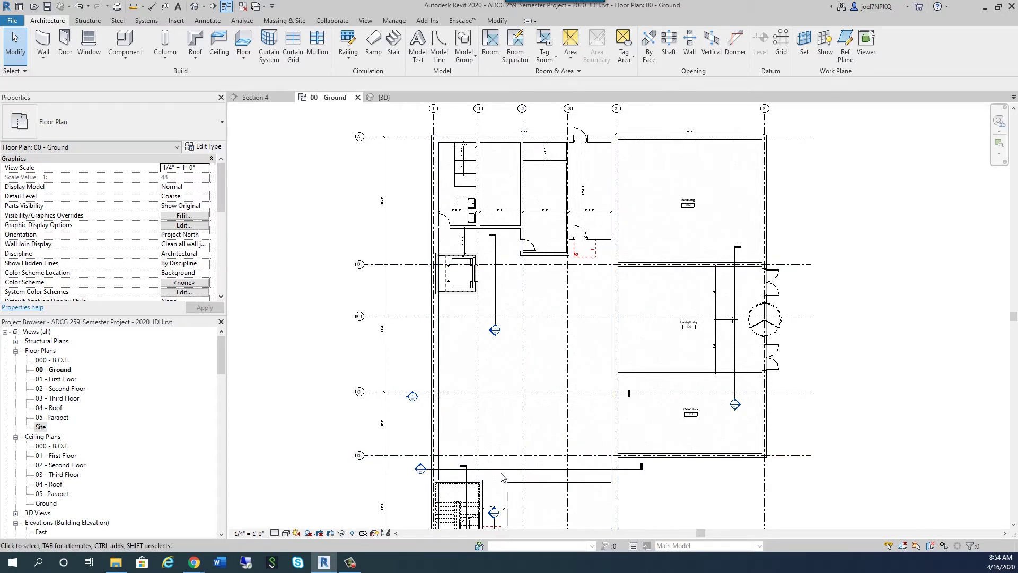
pyautogui.scroll(2, 643, 471)
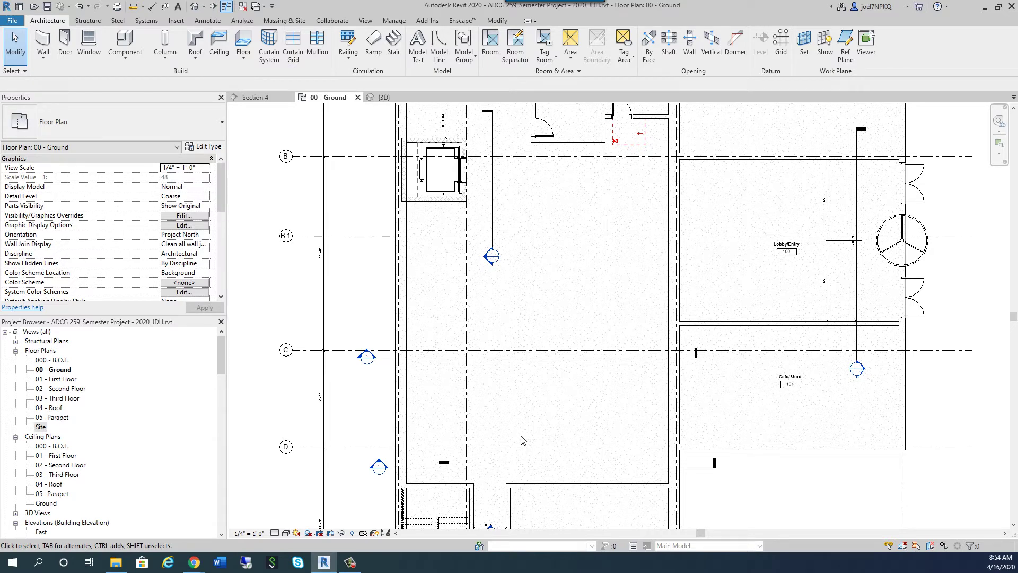
pyautogui.scroll(1, 838, 196)
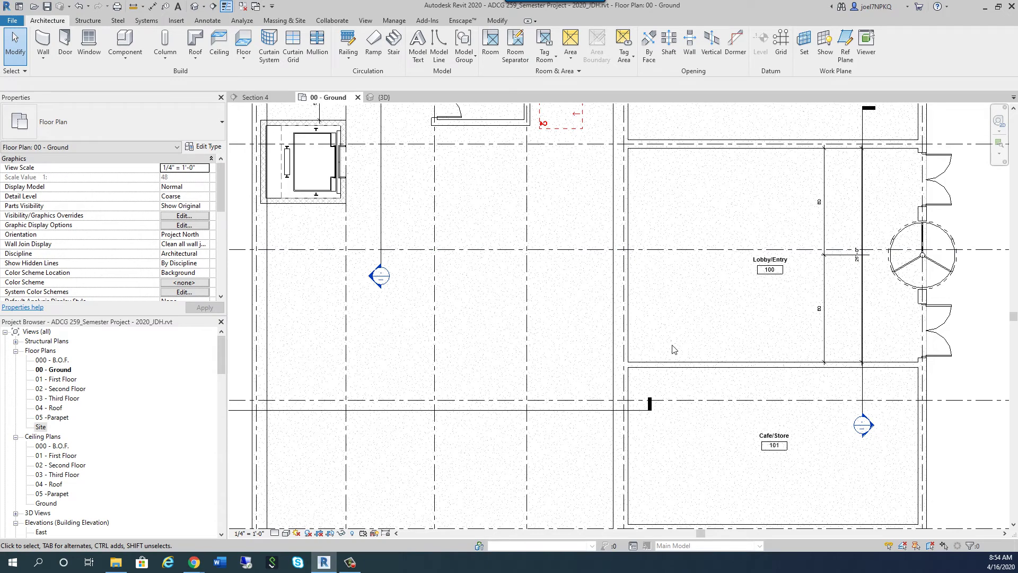
pyautogui.scroll(-4, 675, 348)
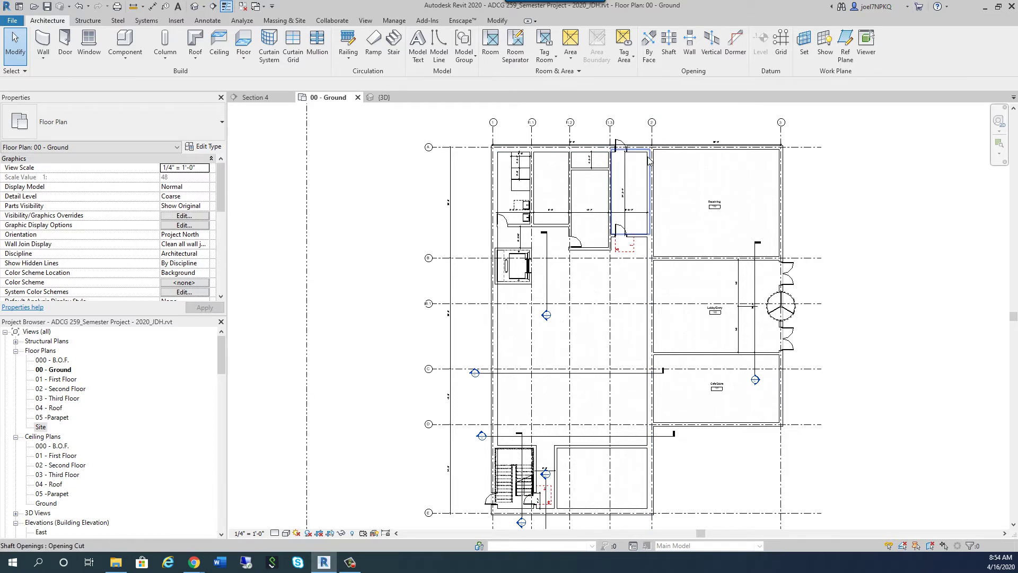
# Select the exterior masonry wall along grid 2 and inspect in 3D how it separates the main building from the lobby block
pyautogui.click(655, 361)
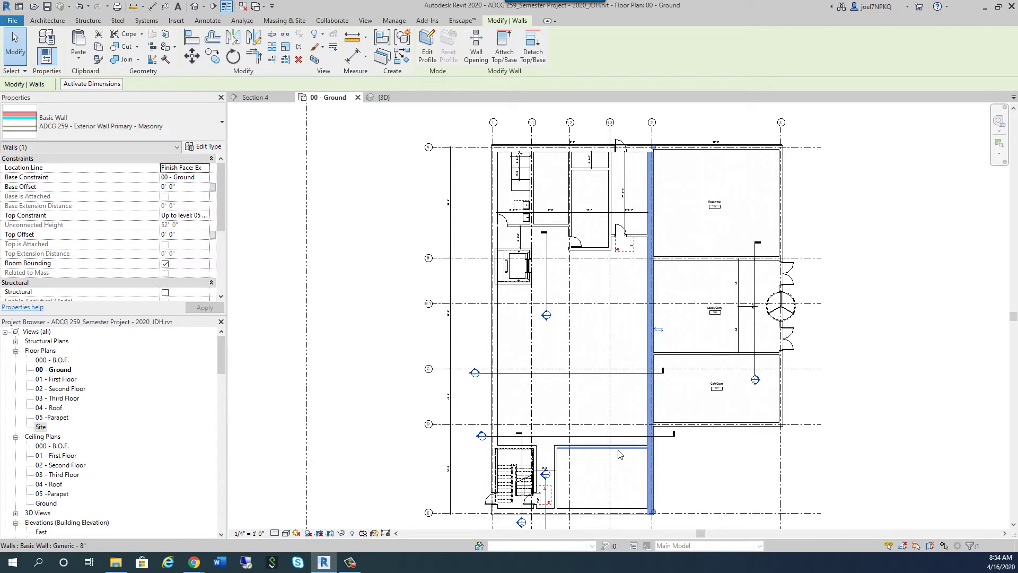
pyautogui.click(386, 97)
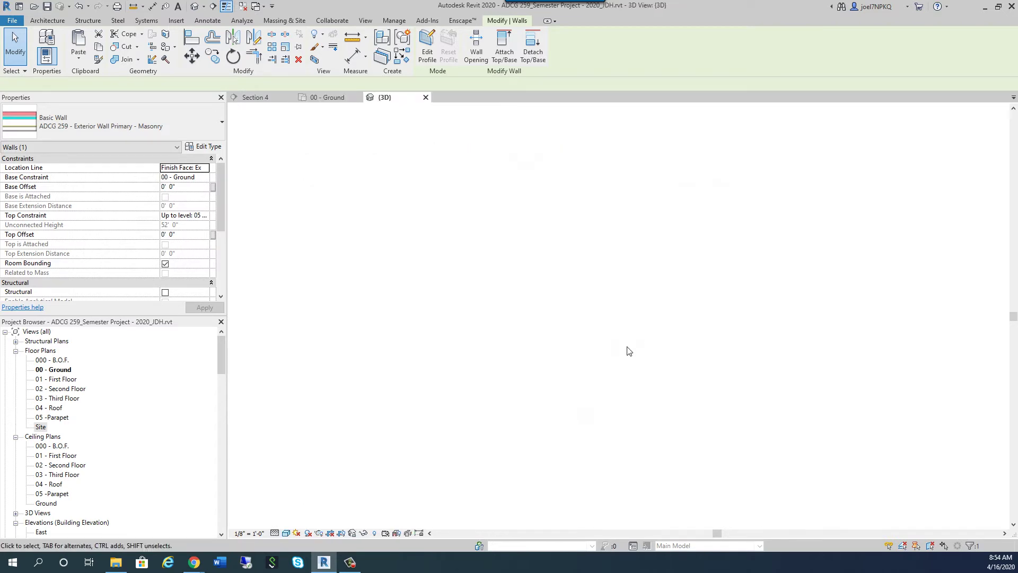
pyautogui.scroll(-2, 706, 374)
pyautogui.scroll(-2, 707, 375)
pyautogui.click(476, 448)
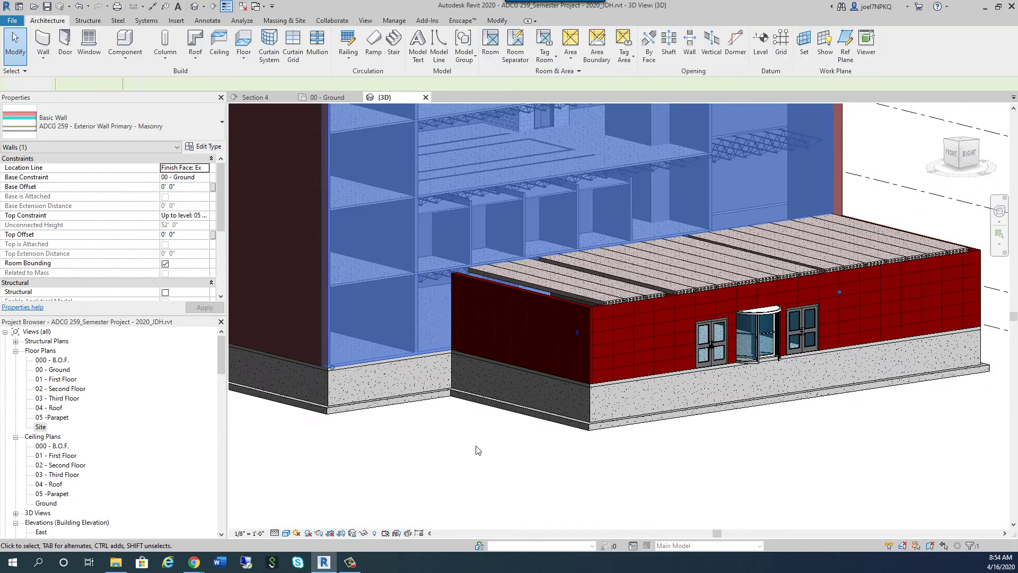
pyautogui.keyDown('shift'); pyautogui.moveTo(475, 448); pyautogui.dragTo(588, 139, button='middle'); pyautogui.keyUp('shift')
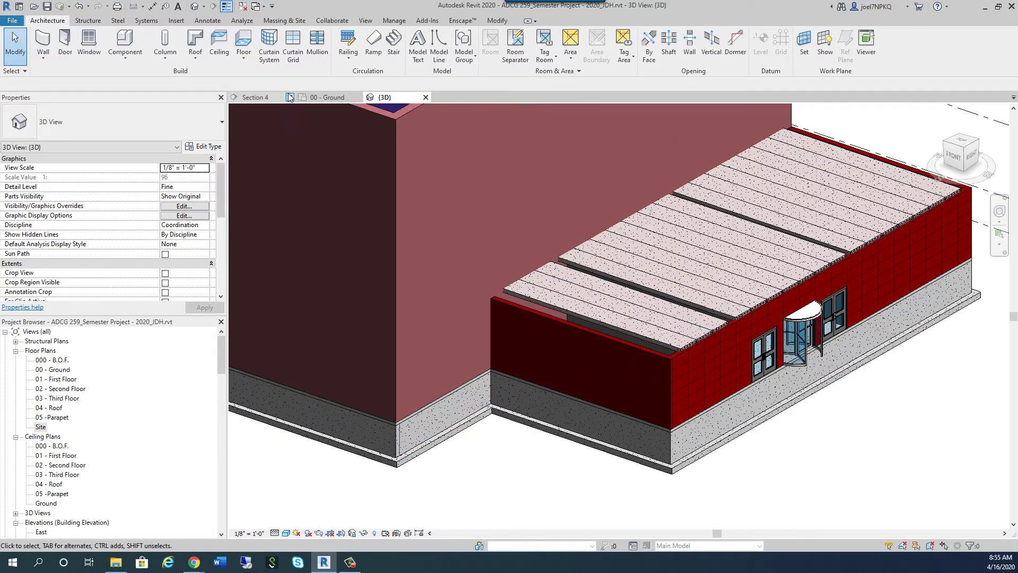
# On the ground floor plan, flip the lobby section to face the main building and extend its depth past the grid 2 masonry wall
pyautogui.click(333, 98)
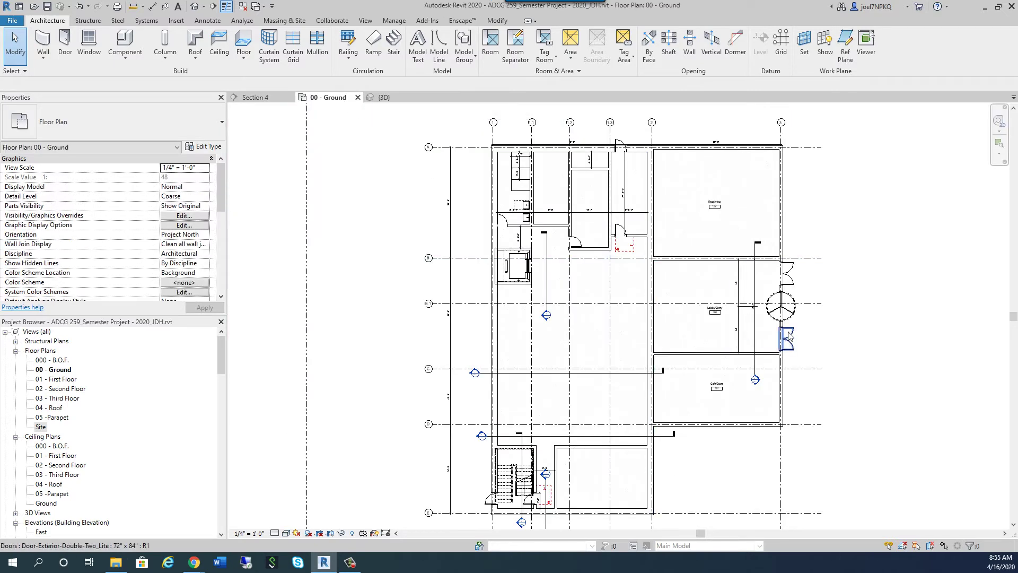
pyautogui.scroll(3, 764, 329)
pyautogui.click(741, 331)
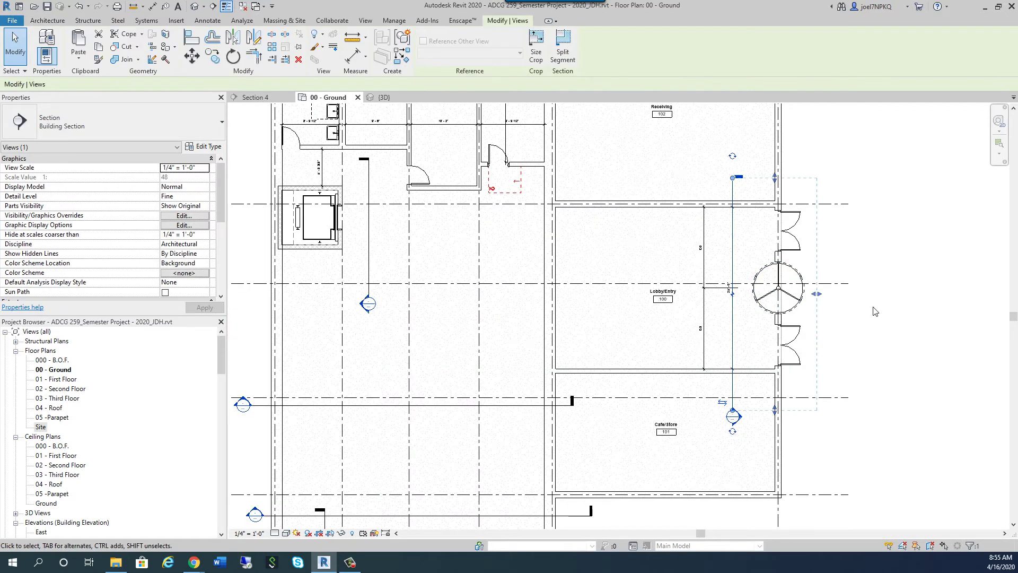
pyautogui.click(723, 402)
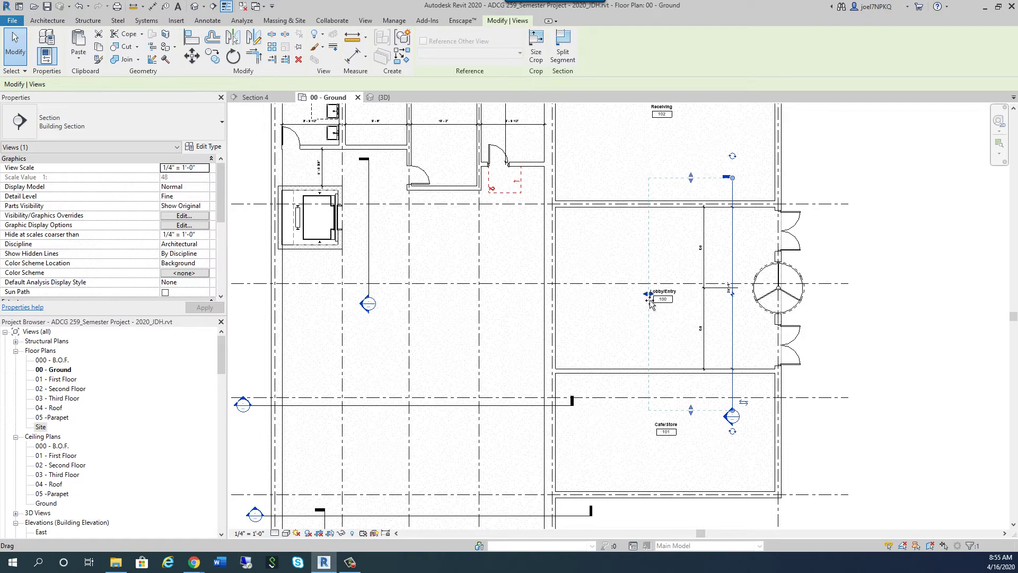
pyautogui.moveTo(649, 294); pyautogui.dragTo(521, 295)
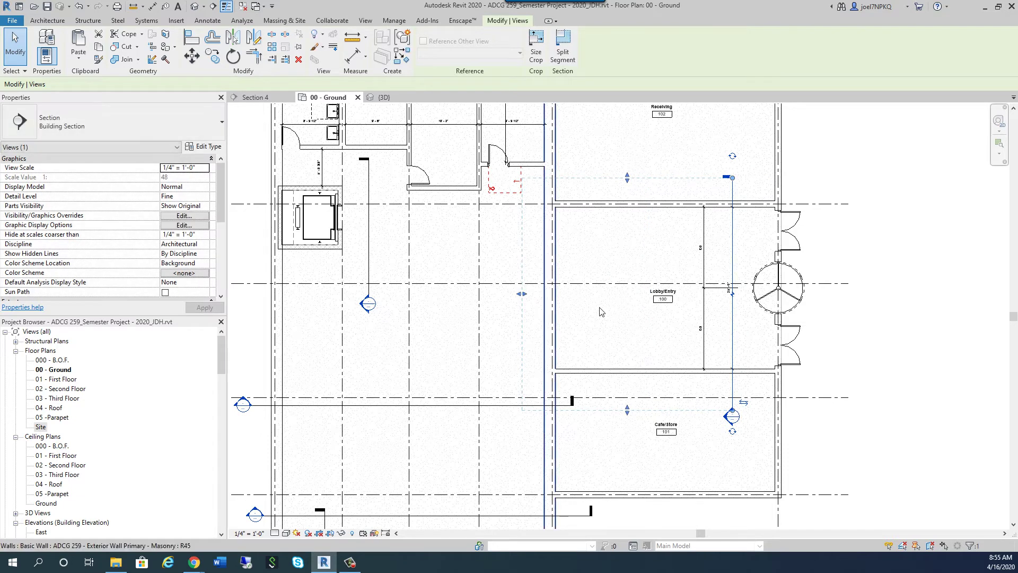
# Open the flipped lobby section's view and examine the masonry wall between the lobby and the main building
pyautogui.rightClick(740, 325)
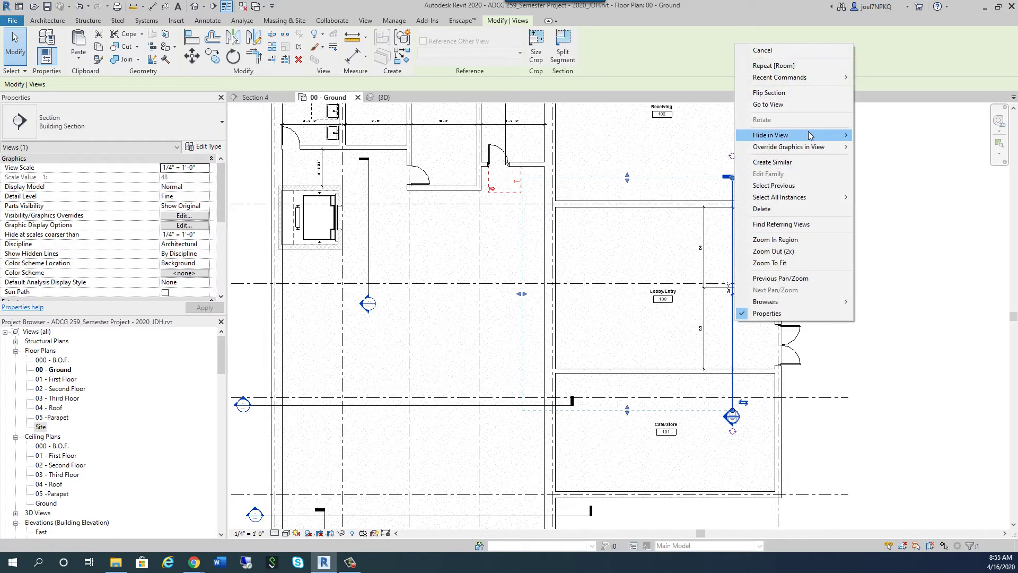
pyautogui.click(793, 136)
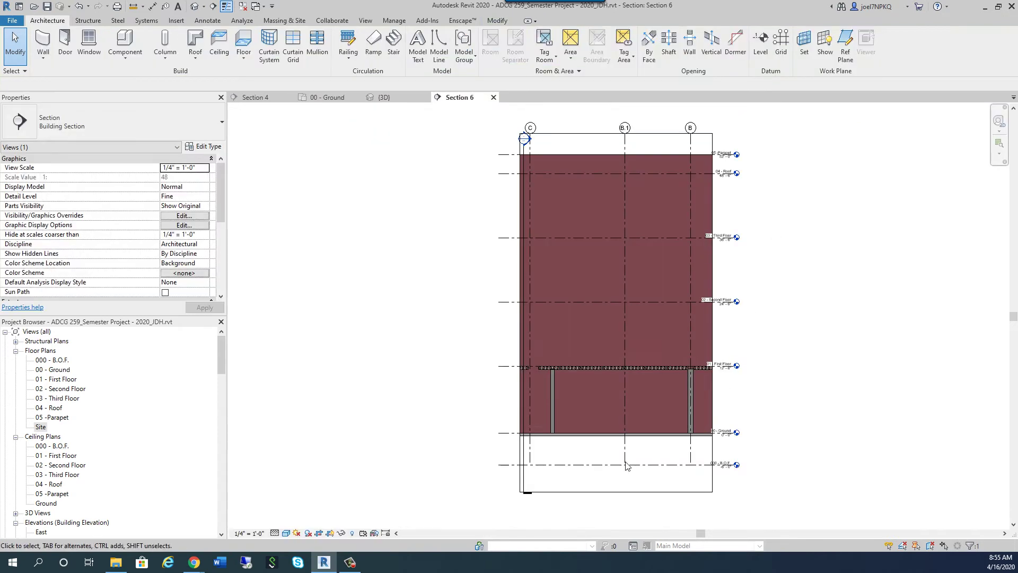
pyautogui.scroll(3, 610, 470)
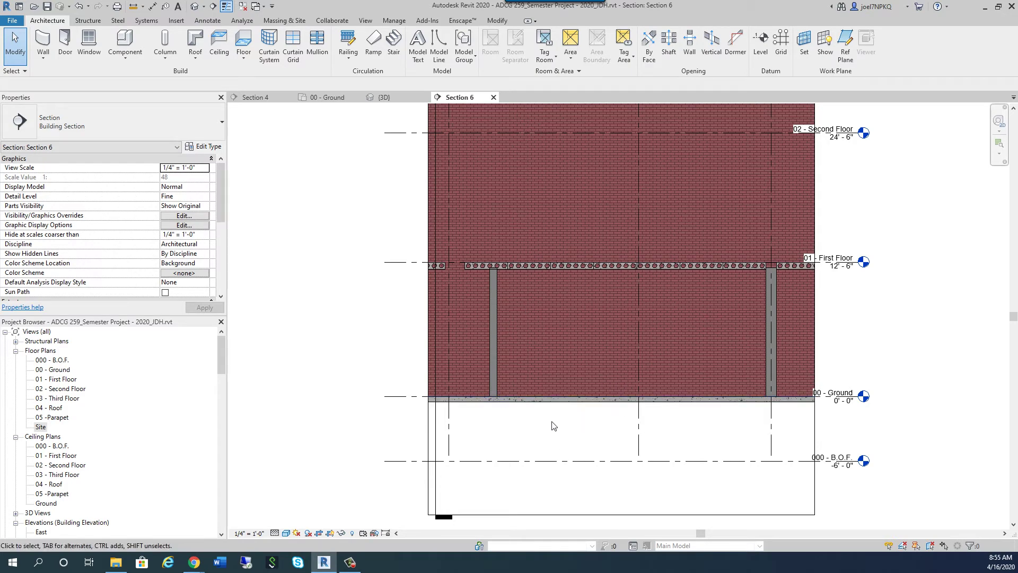
pyautogui.scroll(-3, 551, 426)
pyautogui.scroll(-2, 551, 426)
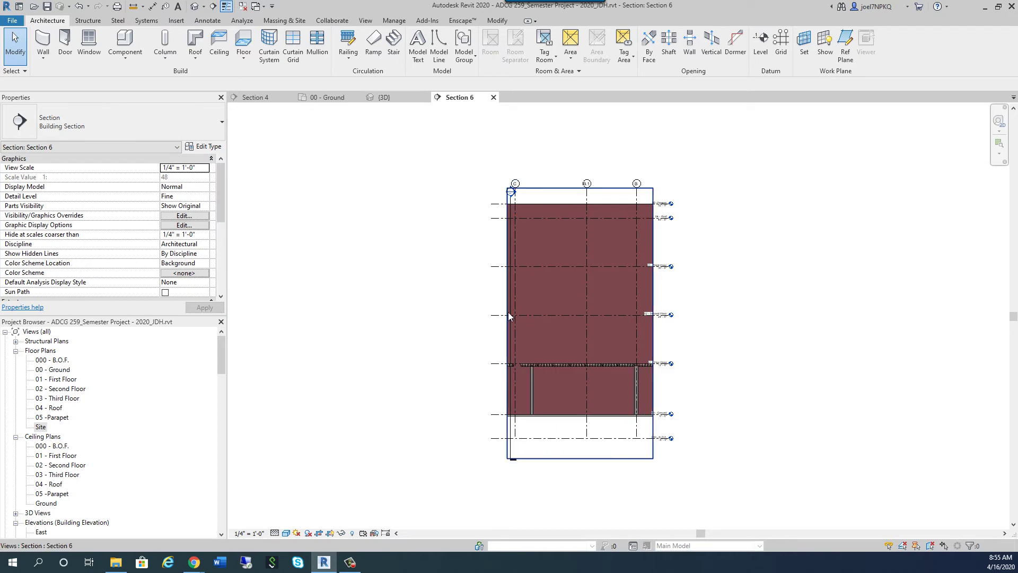
# Select the exterior masonry wall between the lobby and the main building using the 3D view, and open its profile for editing in Section 6
pyautogui.scroll(3, 552, 414)
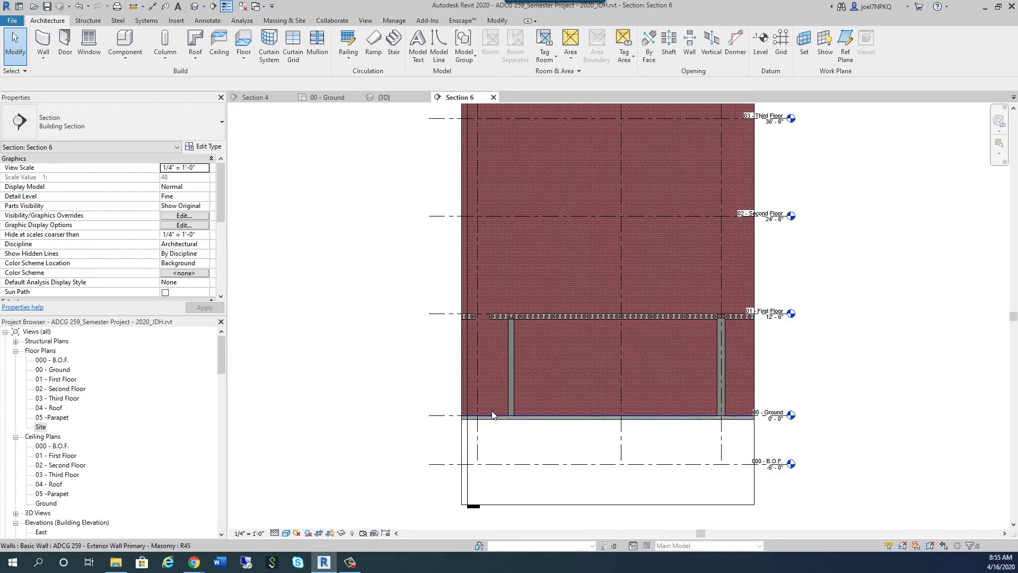
pyautogui.press('Tab')
pyautogui.press('Tab')
pyautogui.press('Tab')
pyautogui.press('Tab')
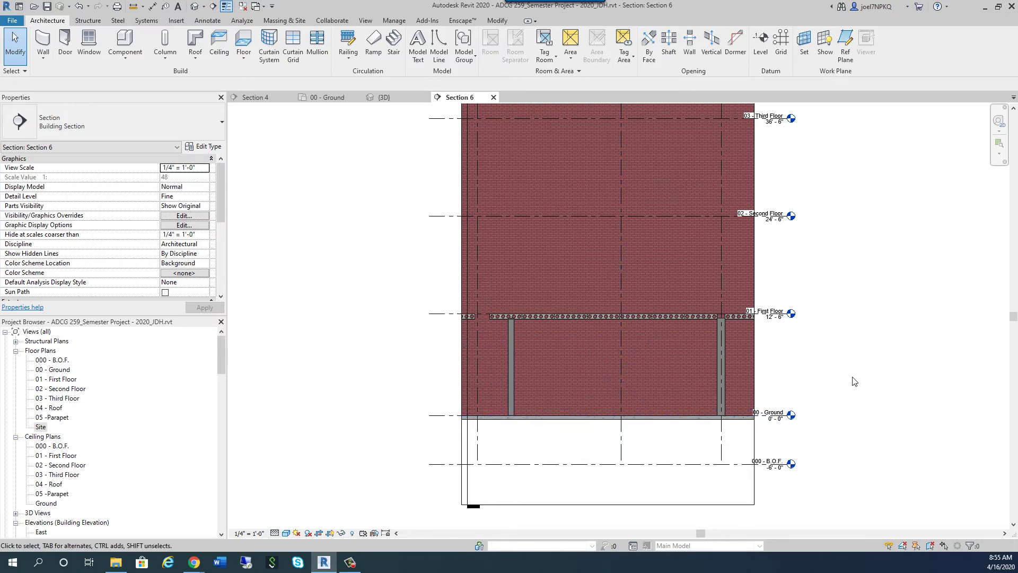
pyautogui.click(382, 97)
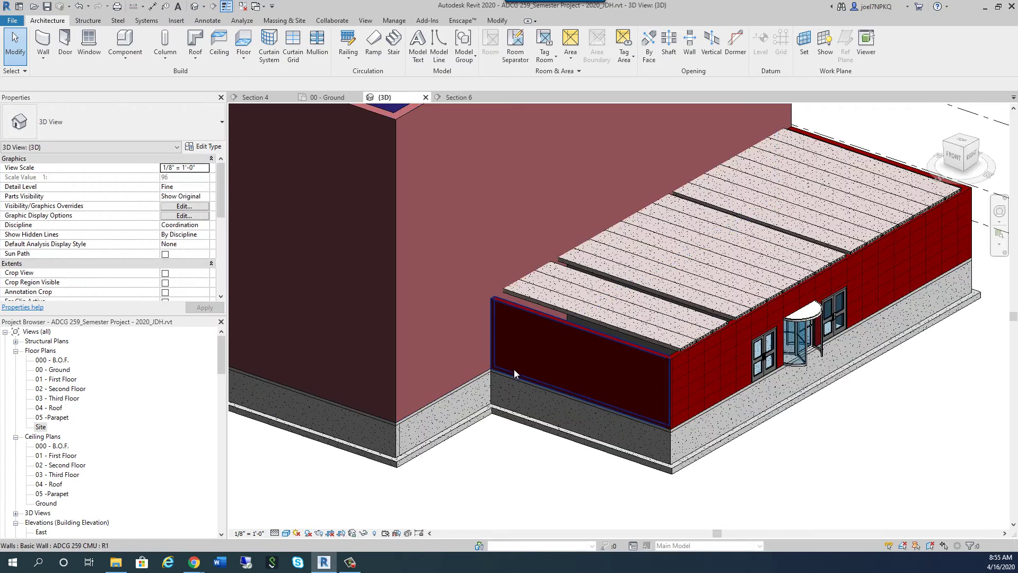
pyautogui.scroll(-3, 514, 369)
pyautogui.click(493, 139)
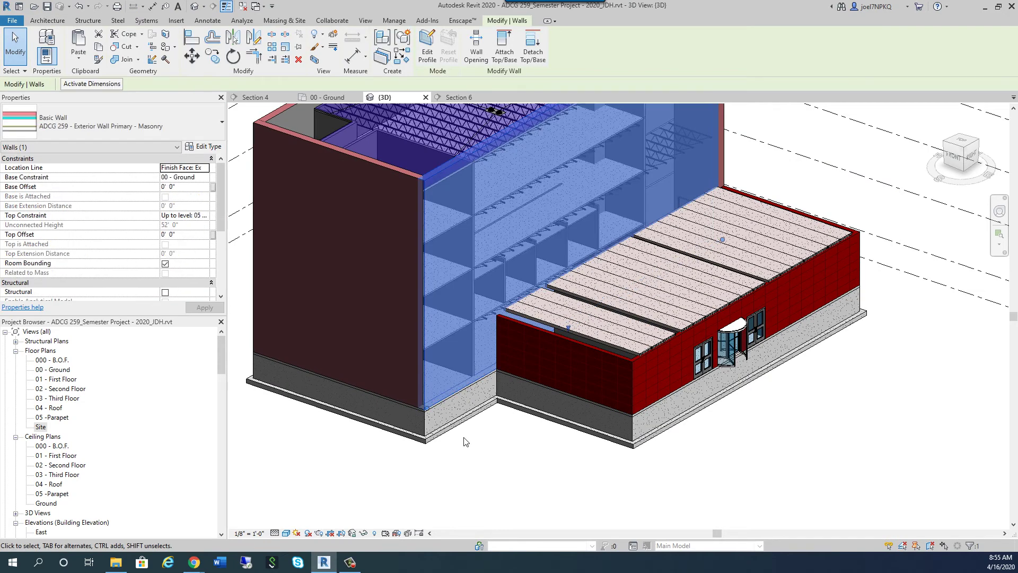
pyautogui.click(463, 98)
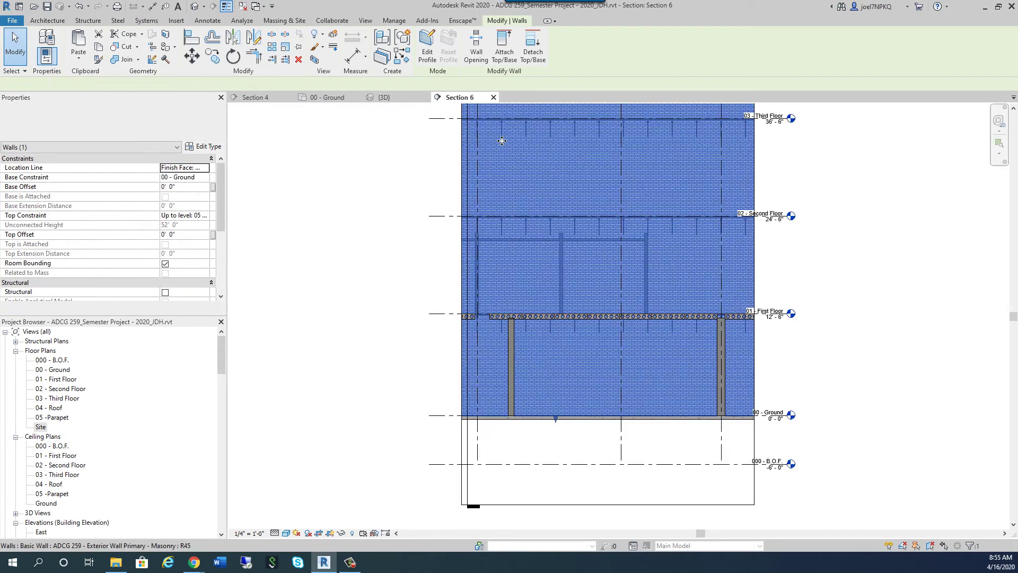
pyautogui.scroll(2, 583, 384)
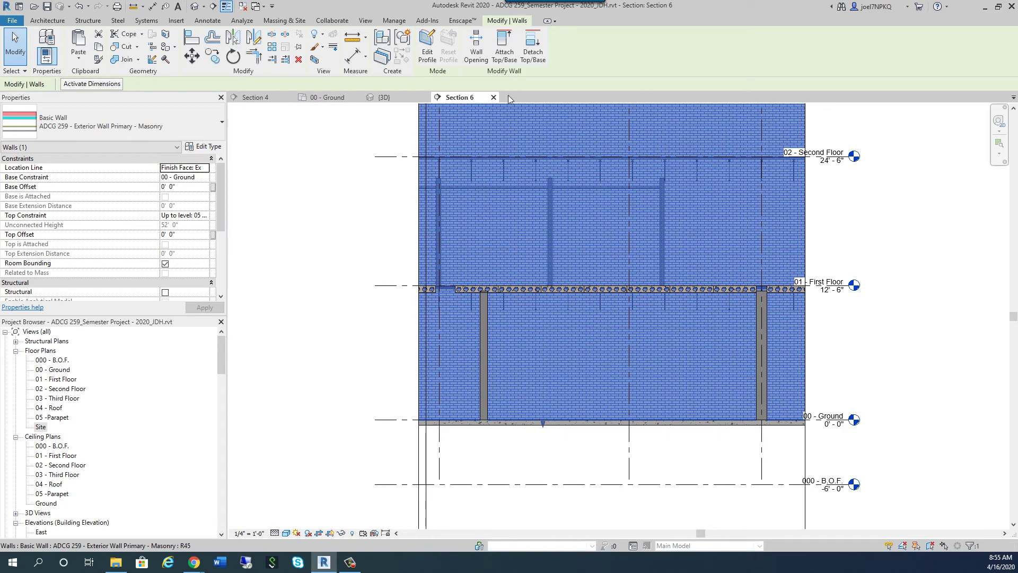
pyautogui.click(429, 46)
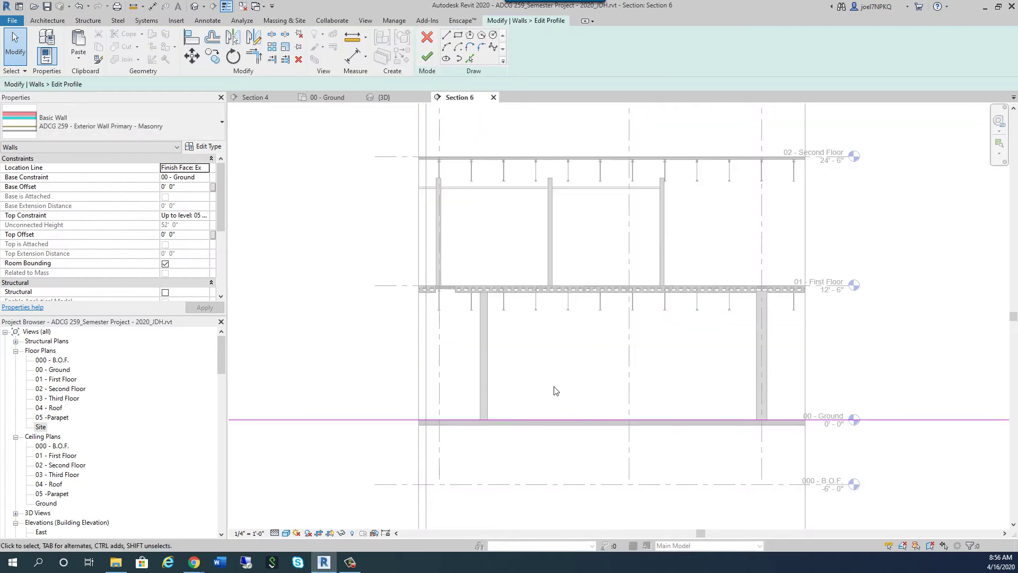
# Sketch a three-sided opening about 19'-10" wide and 9'-0" high above the wall's base line, and check its side lines' spacing from the lobby walls
pyautogui.click(446, 35)
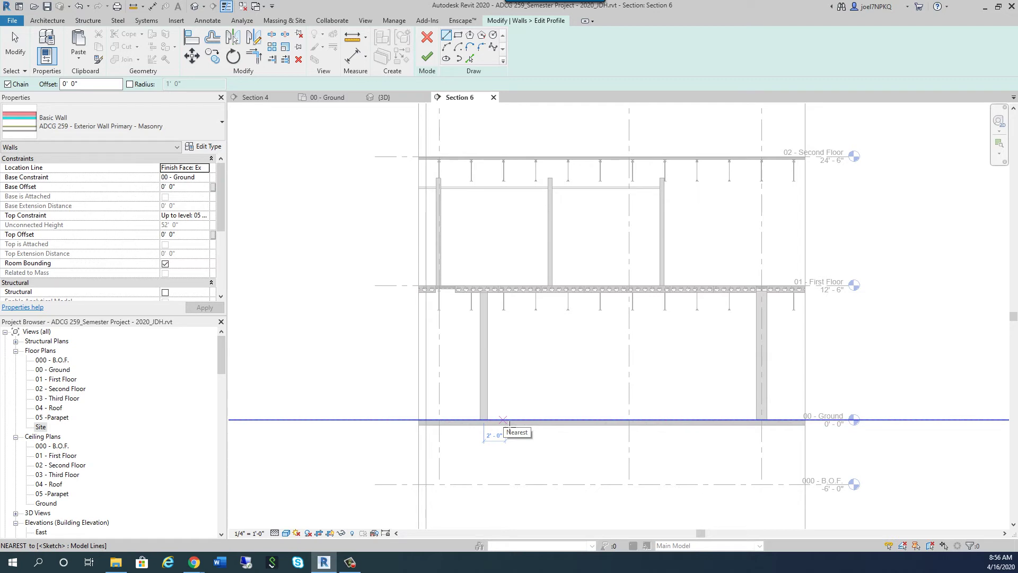
pyautogui.click(516, 420)
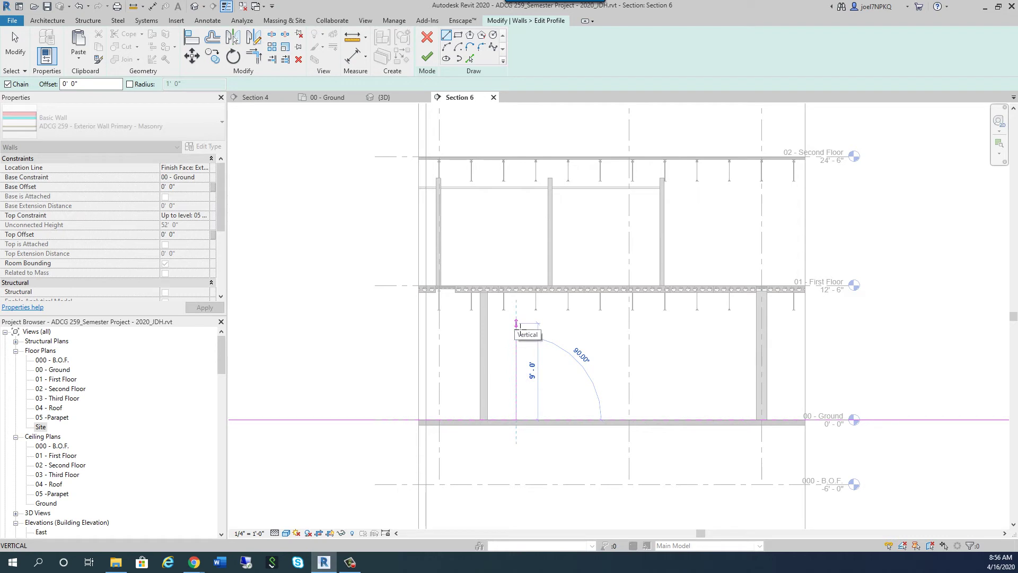
pyautogui.click(516, 322)
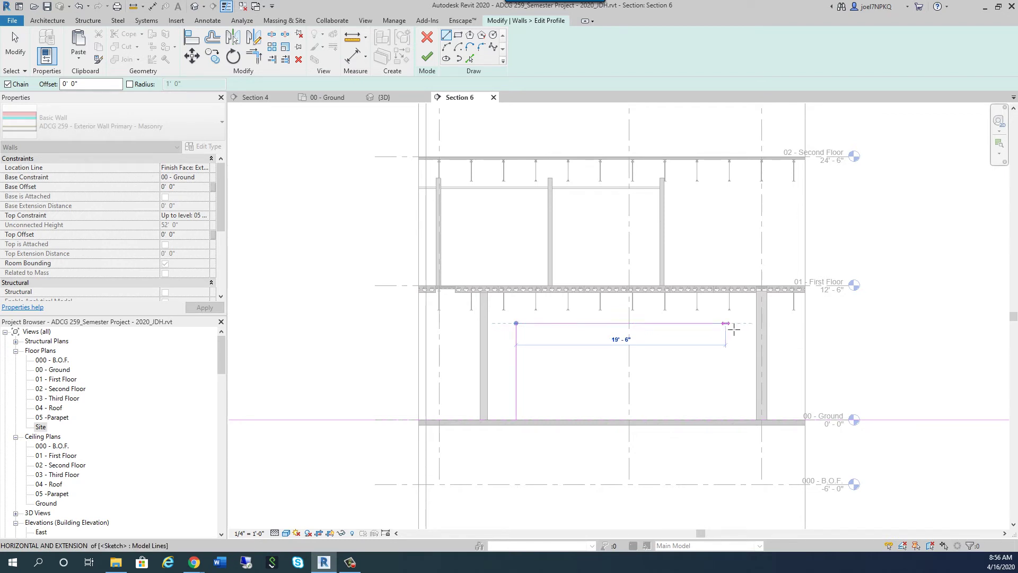
pyautogui.press('Escape')
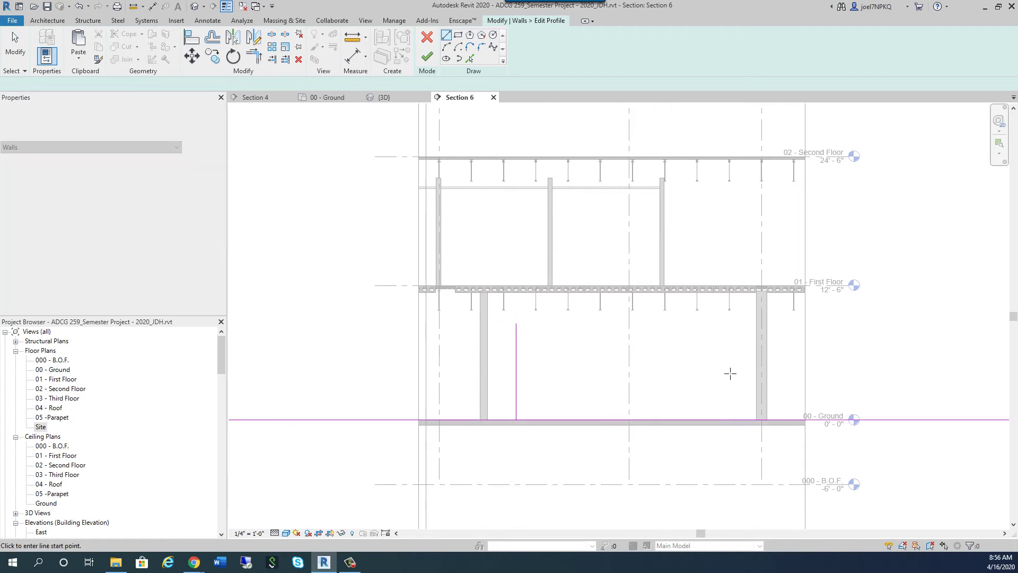
pyautogui.click(734, 423)
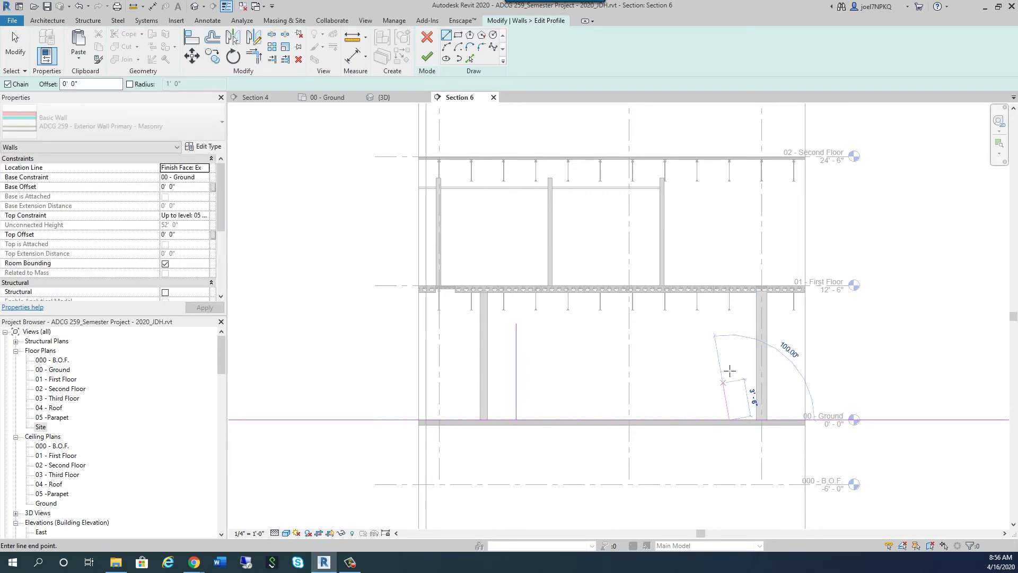
pyautogui.click(730, 323)
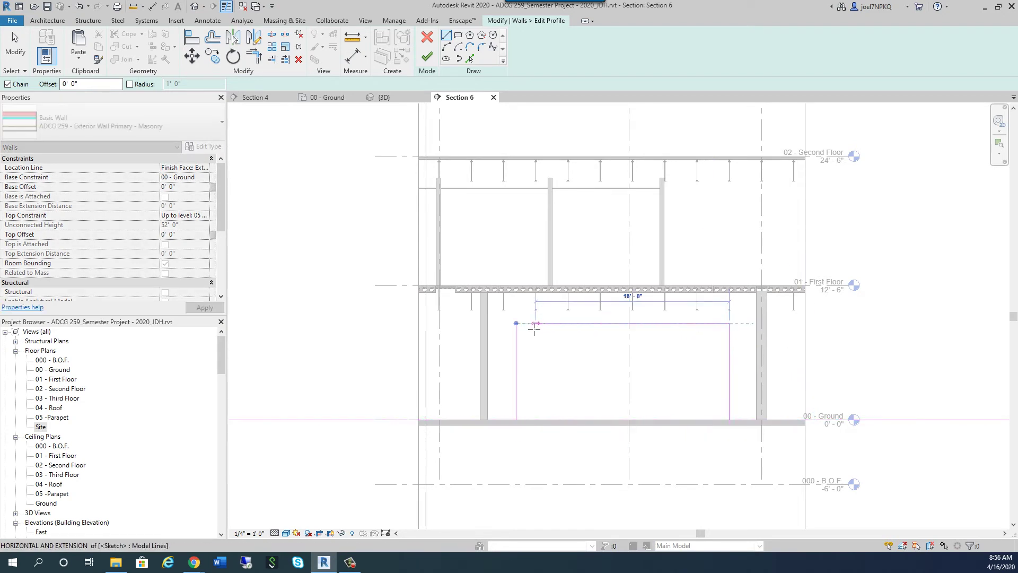
pyautogui.click(516, 323)
pyautogui.press('Escape')
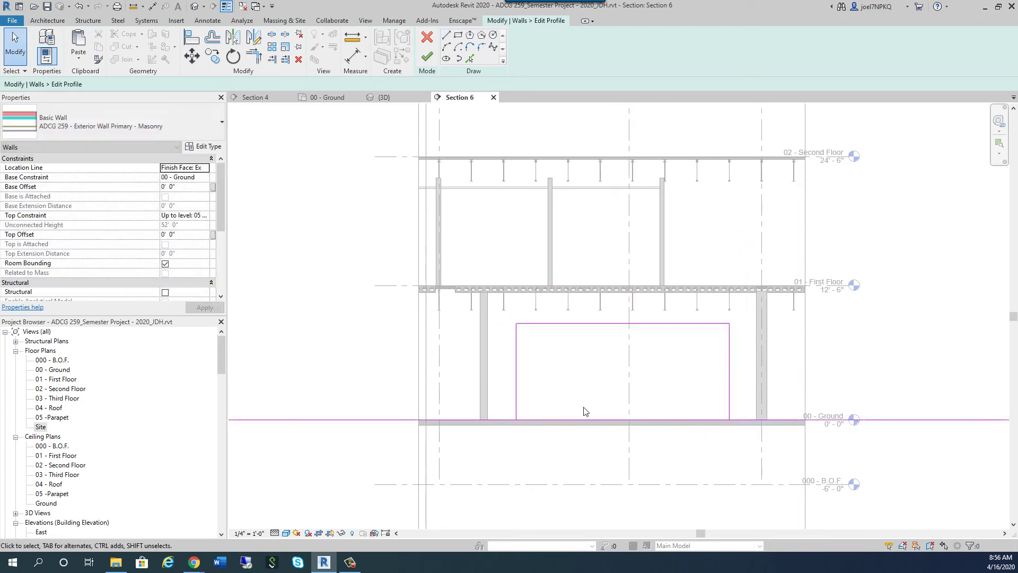
pyautogui.click(517, 407)
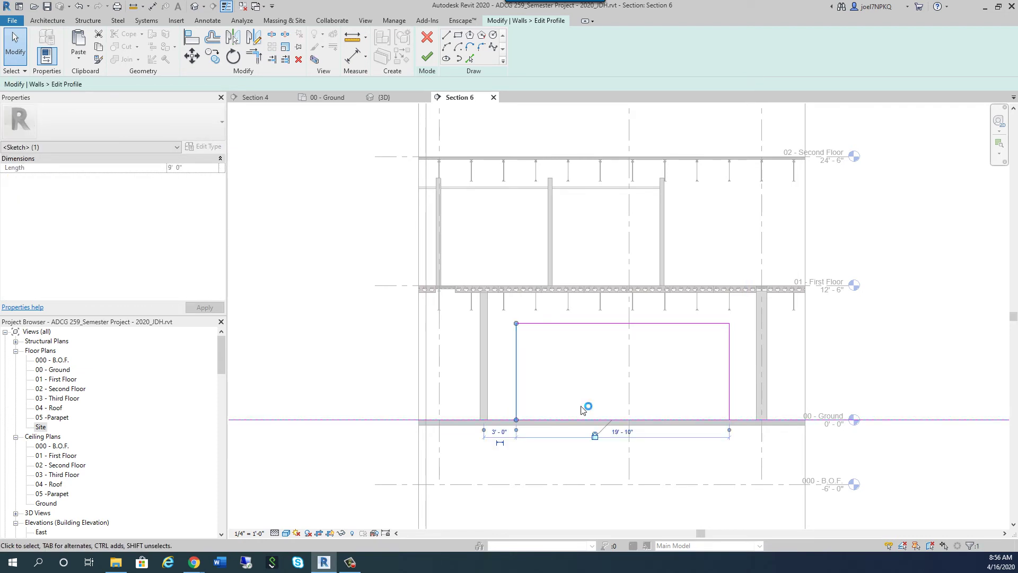
pyautogui.click(736, 406)
pyautogui.click(730, 407)
pyautogui.click(677, 402)
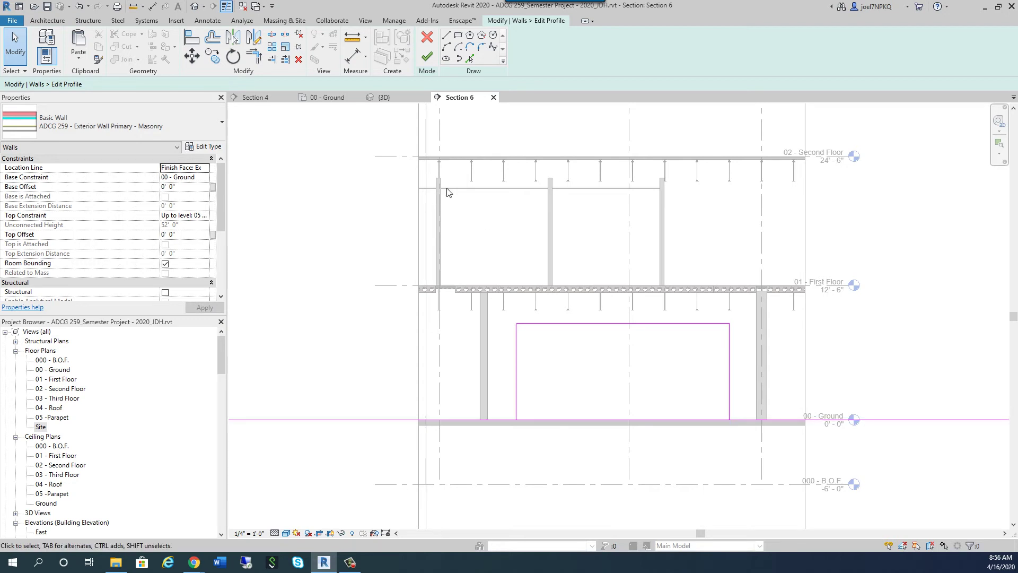
# Split the wall's base line within the opening, trim both halves to the opening's side lines, and finish the profile edit
pyautogui.click(272, 39)
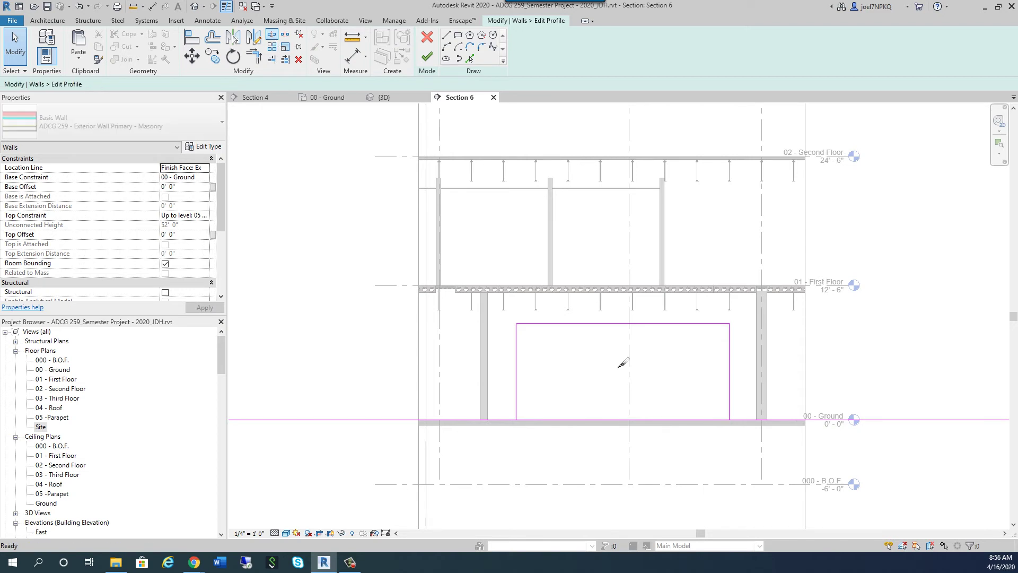
pyautogui.click(632, 421)
pyautogui.press('Escape')
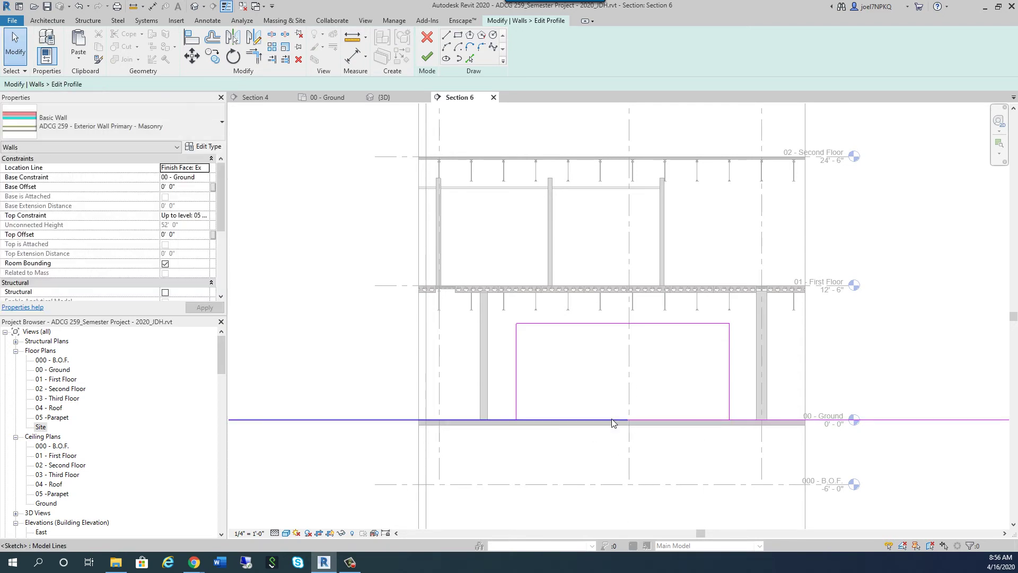
pyautogui.click(612, 419)
pyautogui.click(686, 462)
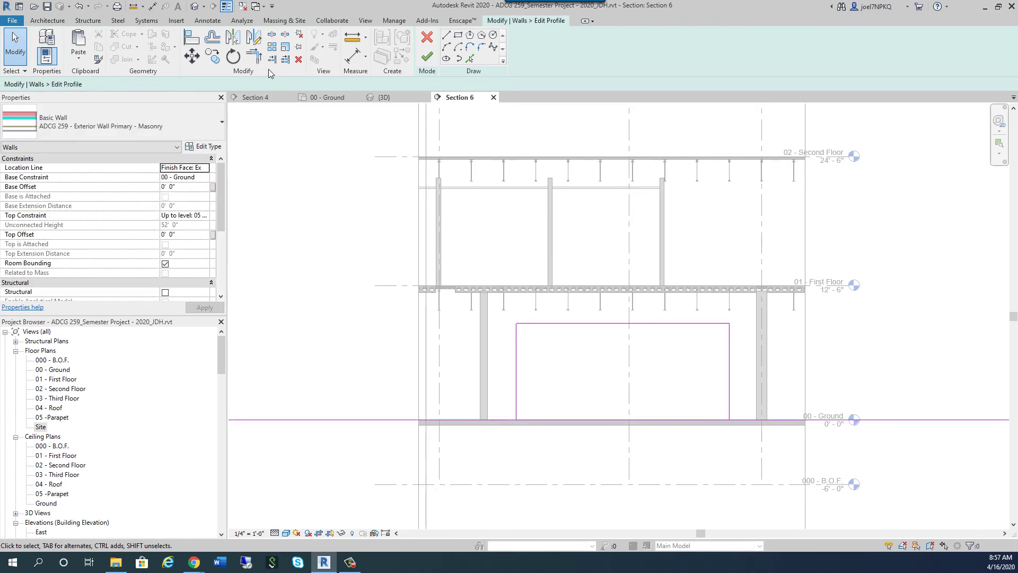
pyautogui.click(258, 59)
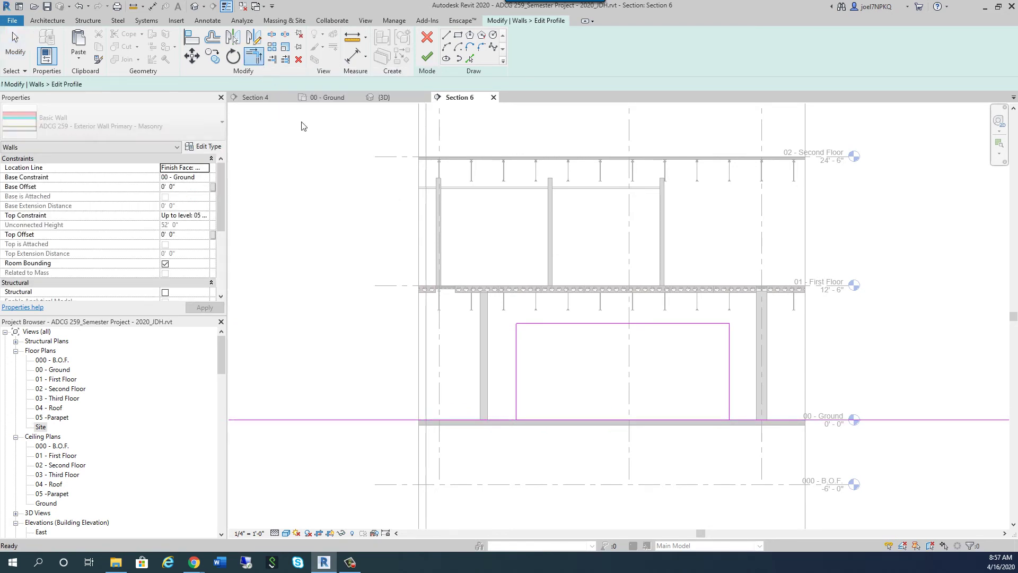
pyautogui.click(505, 420)
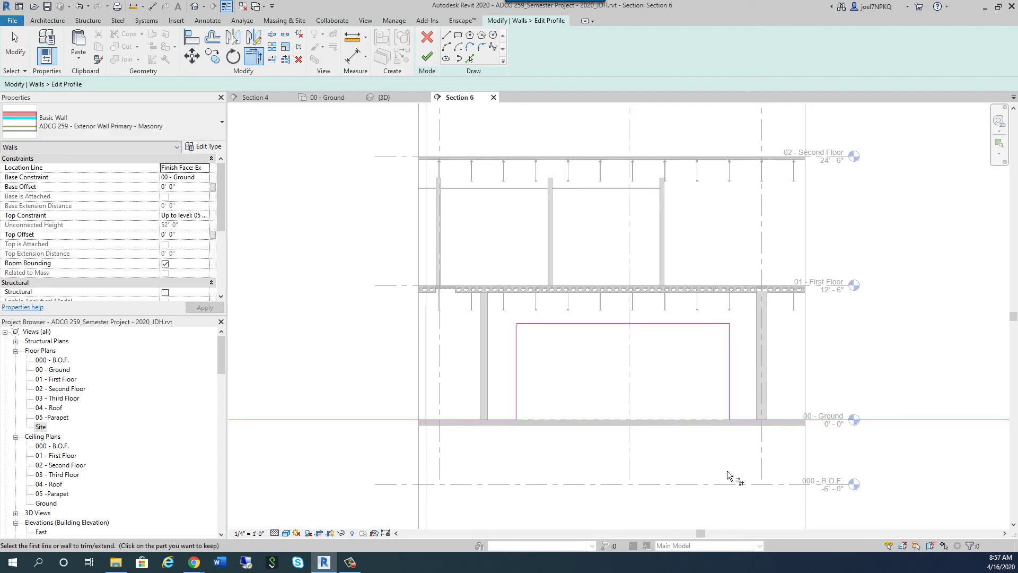
pyautogui.click(427, 56)
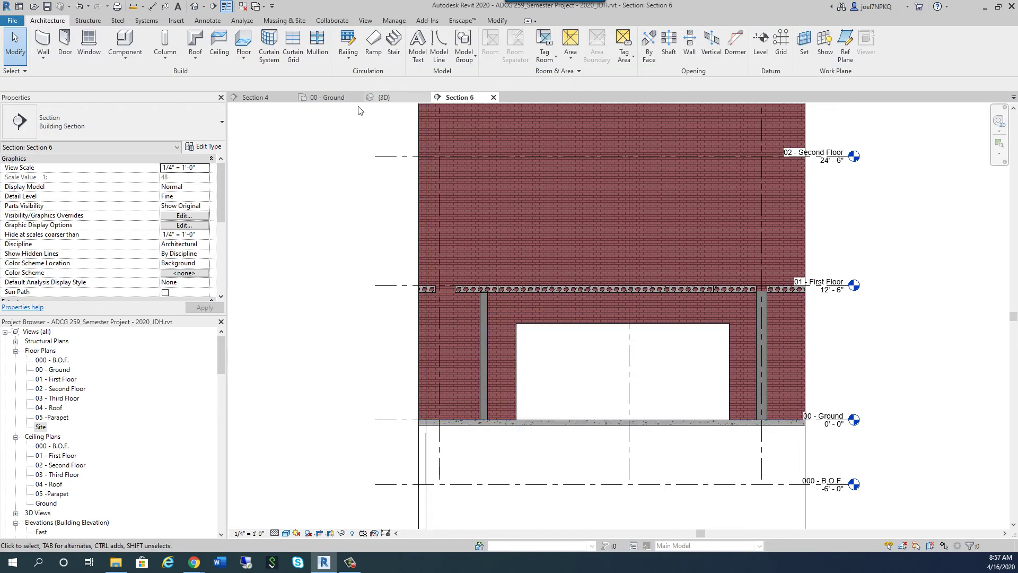
# Examine the new opening between the lobby and the main building on the ground floor plan, and return to Section 6
pyautogui.click(334, 98)
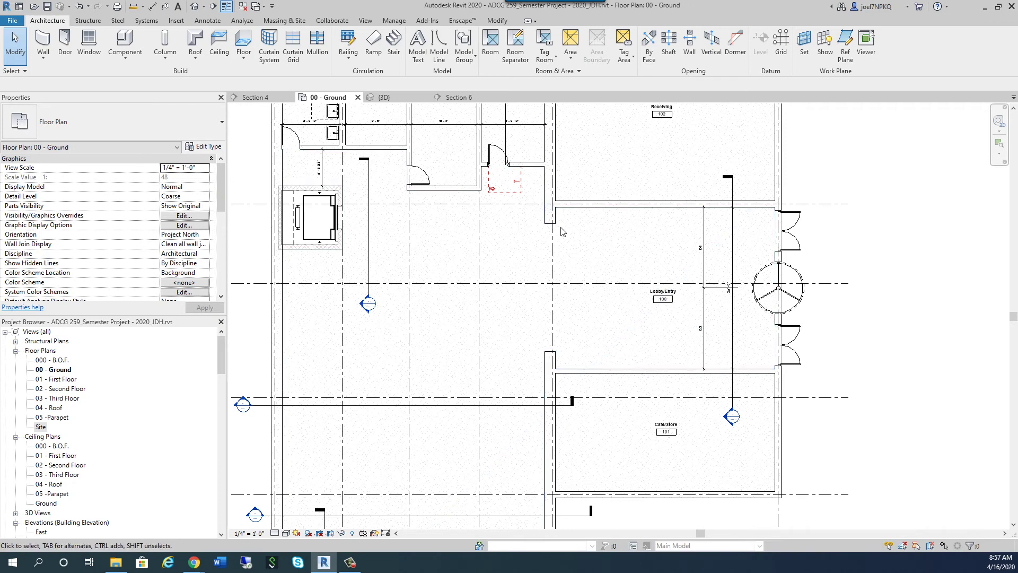
pyautogui.scroll(1, 562, 232)
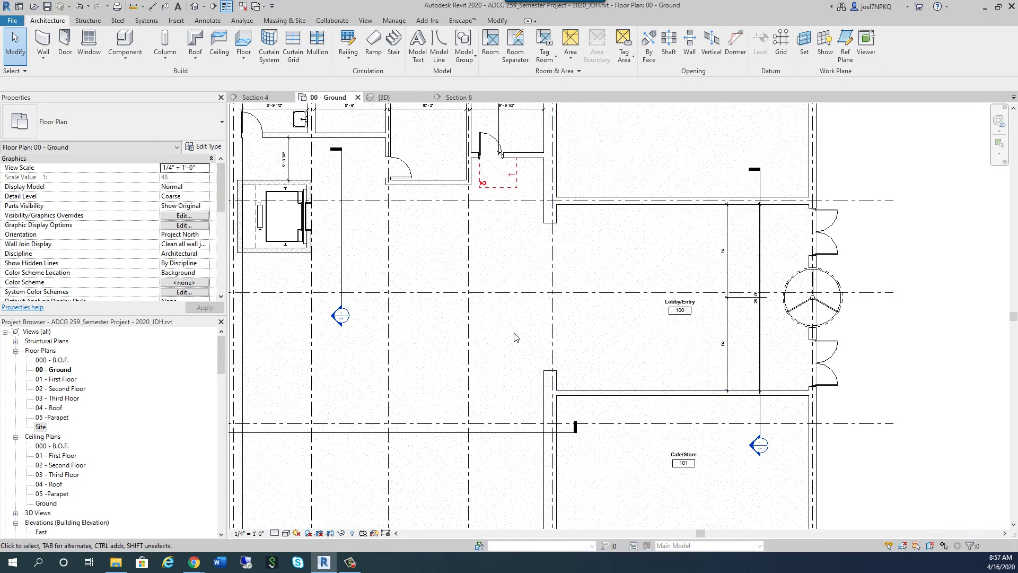
pyautogui.click(459, 98)
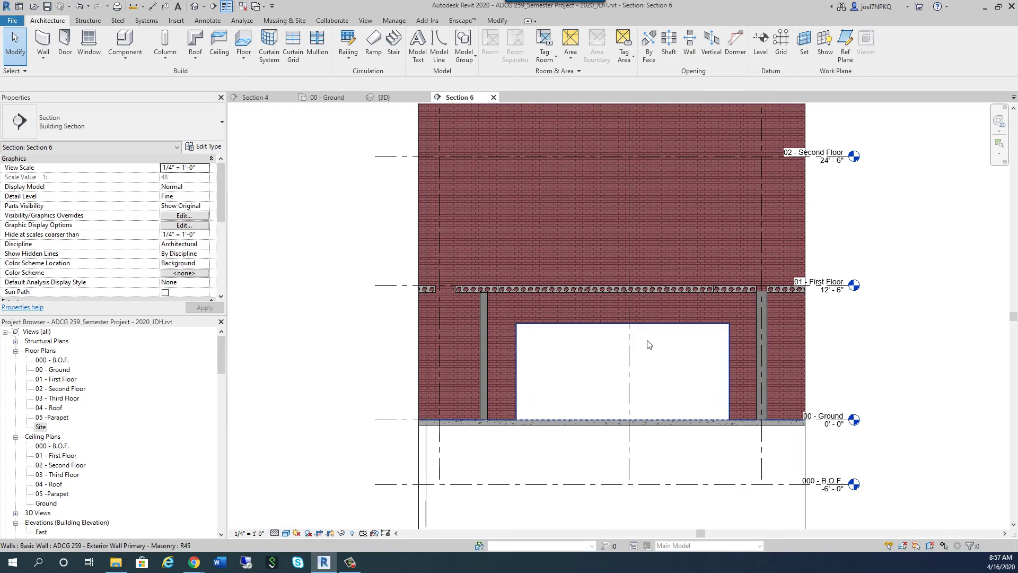
# Place an aligned dimension for the opening's height, from the ground slab to the opening's head
pyautogui.click(590, 377)
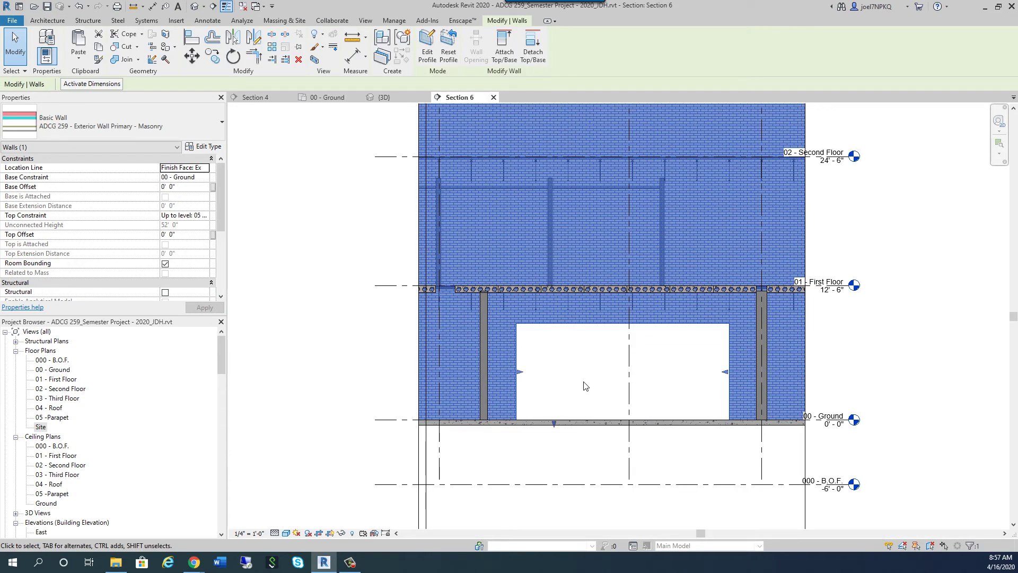
pyautogui.click(207, 20)
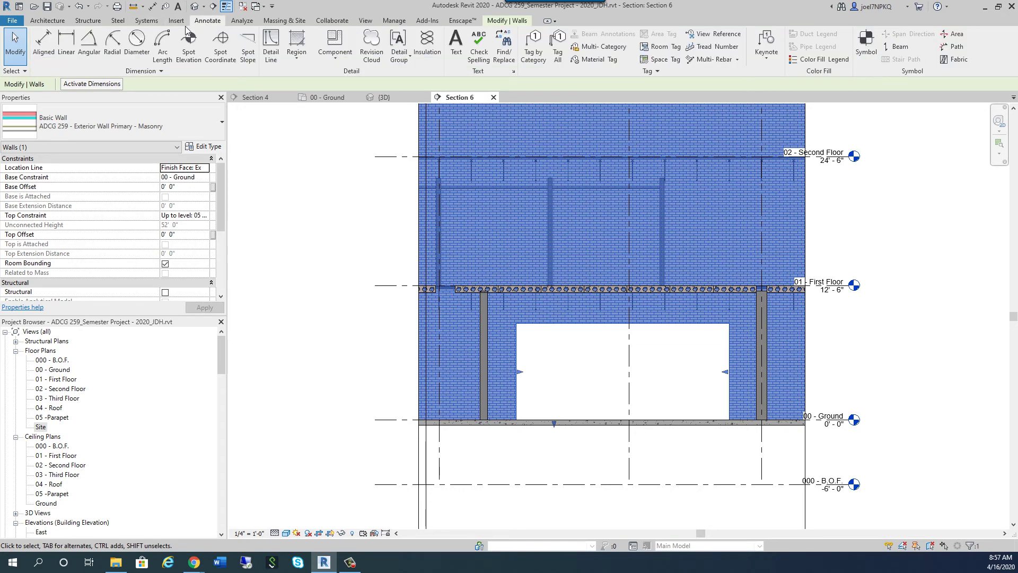
pyautogui.click(53, 34)
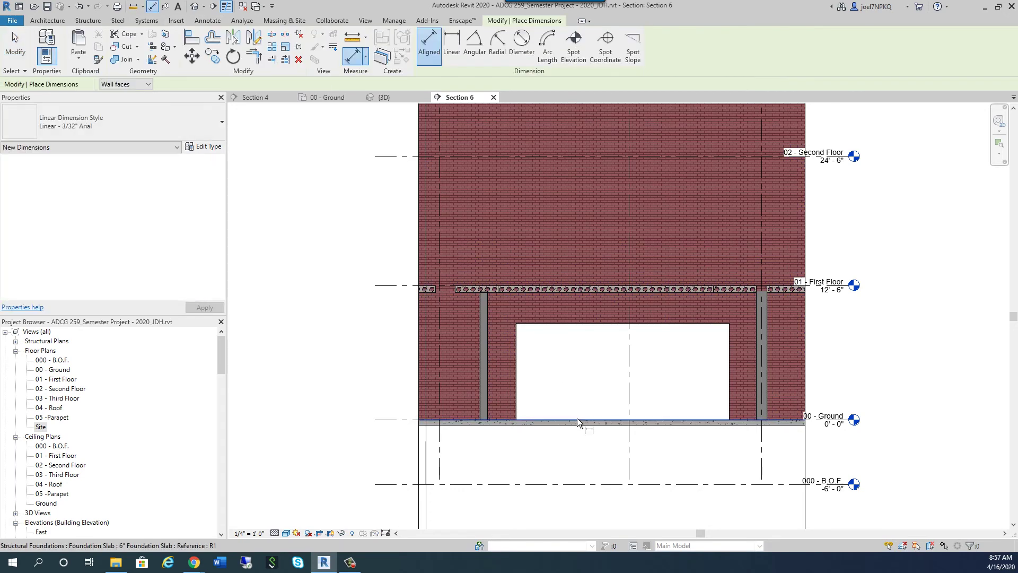
pyautogui.click(584, 324)
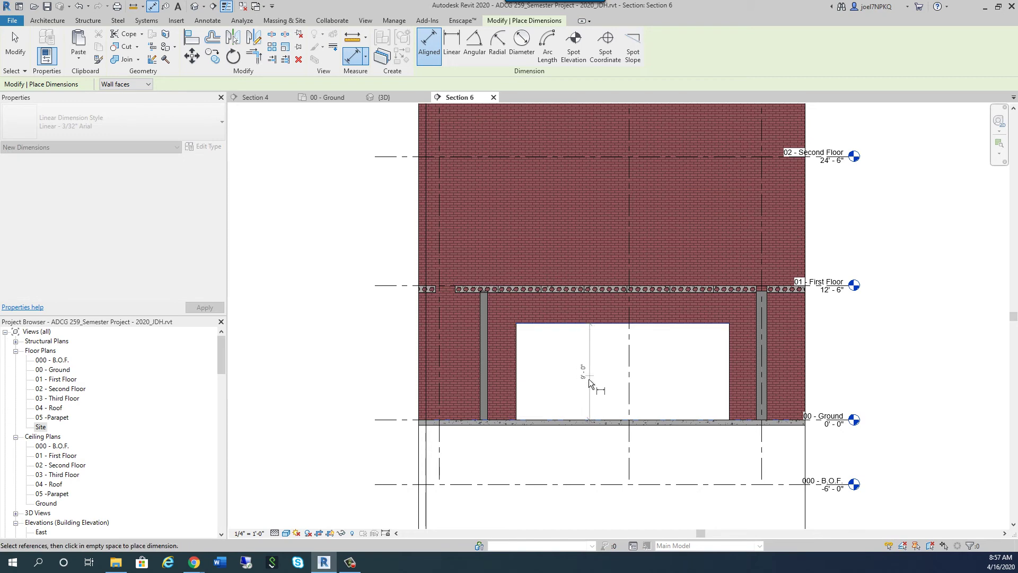
pyautogui.click(607, 380)
pyautogui.press('Escape')
pyautogui.press('Escape')
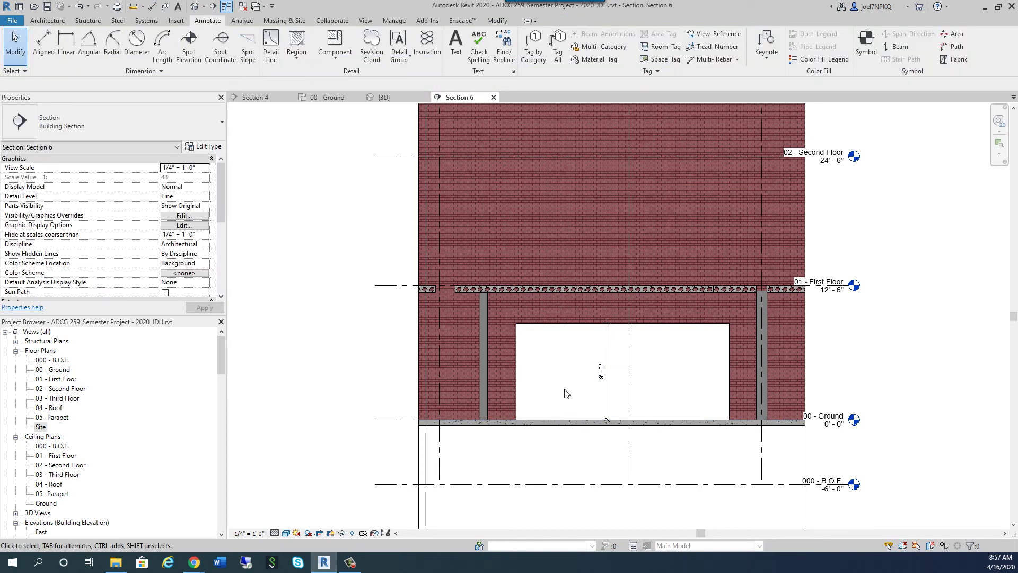
# Select the masonry wall with the opening, inspect its edited profile in 3D, and return to Section 6
pyautogui.scroll(3, 566, 393)
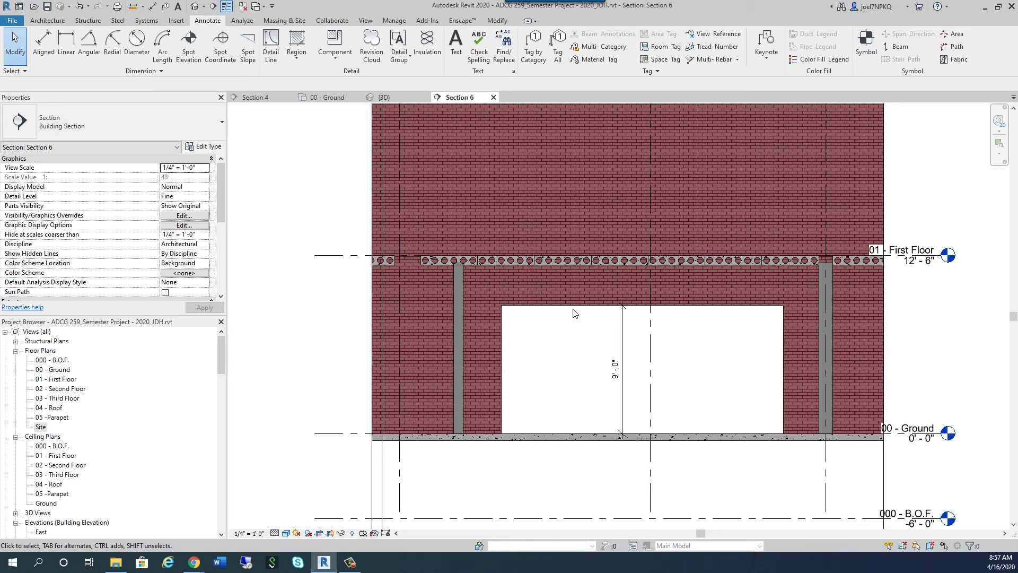
pyautogui.click(633, 382)
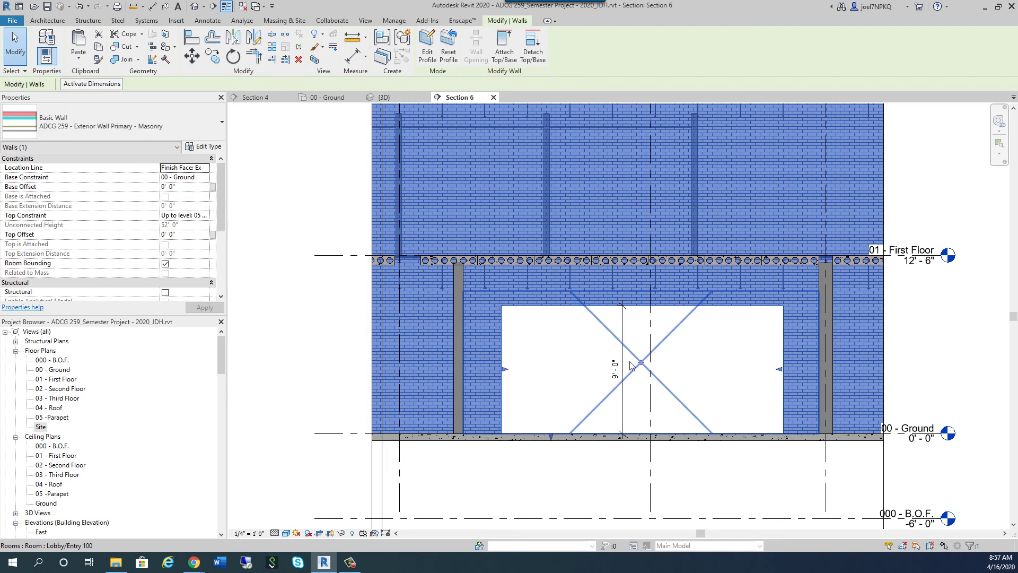
pyautogui.click(390, 100)
pyautogui.scroll(-2, 601, 504)
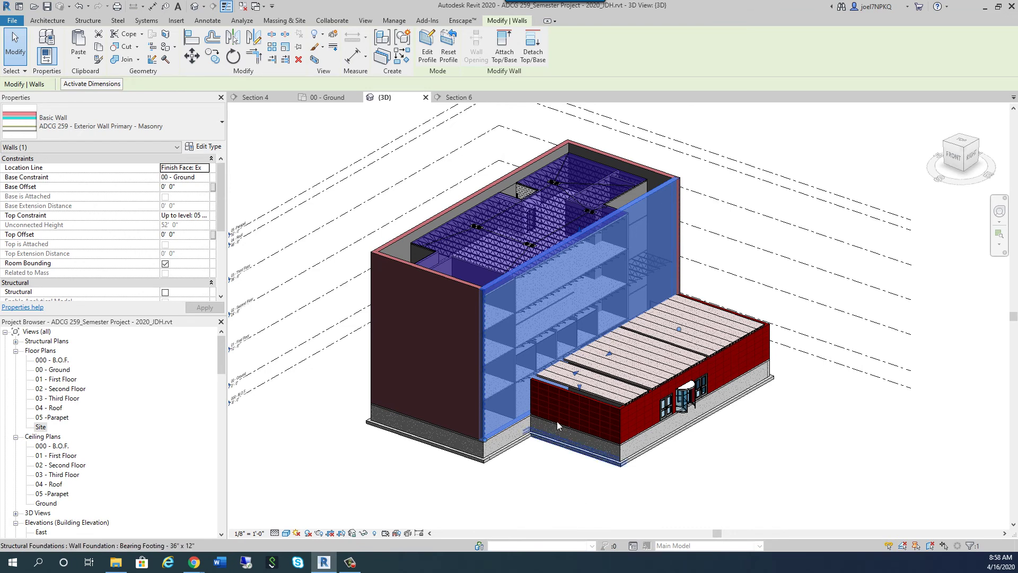
pyautogui.scroll(5, 540, 381)
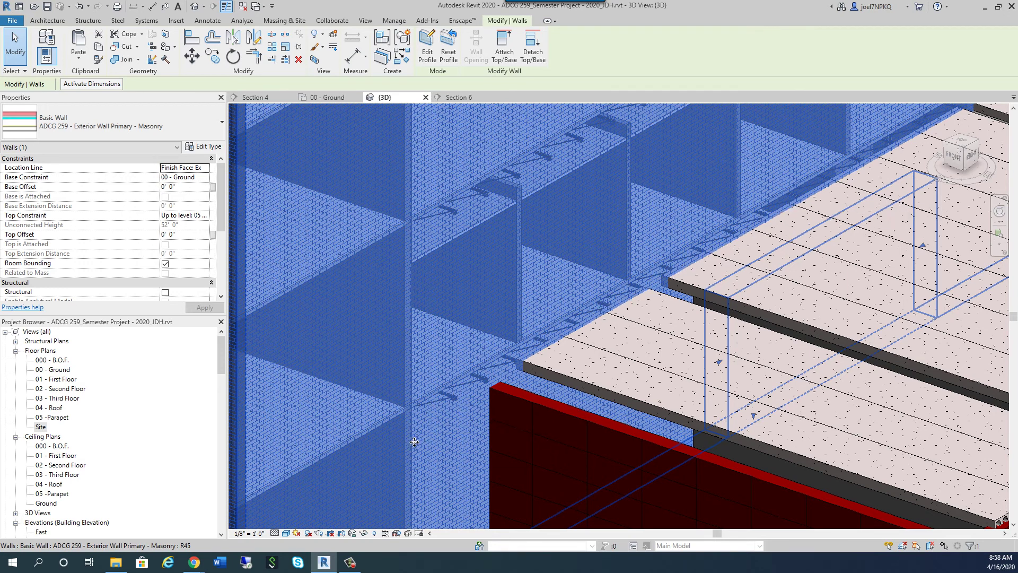
pyautogui.click(458, 97)
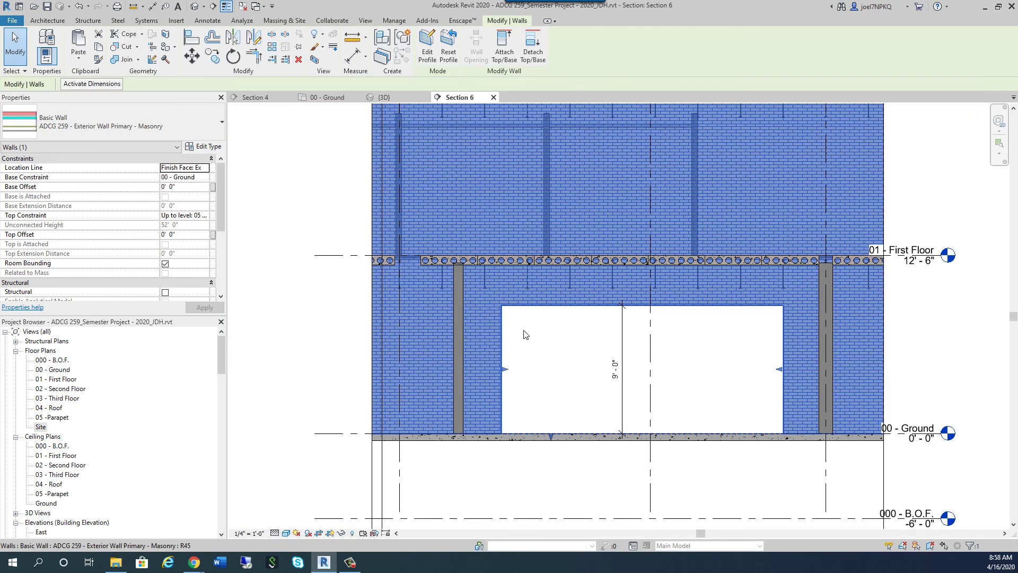
# Examine the hollow-core floor slab and the framing above the masonry wall's opening, and clear the wall selection
pyautogui.scroll(3, 596, 295)
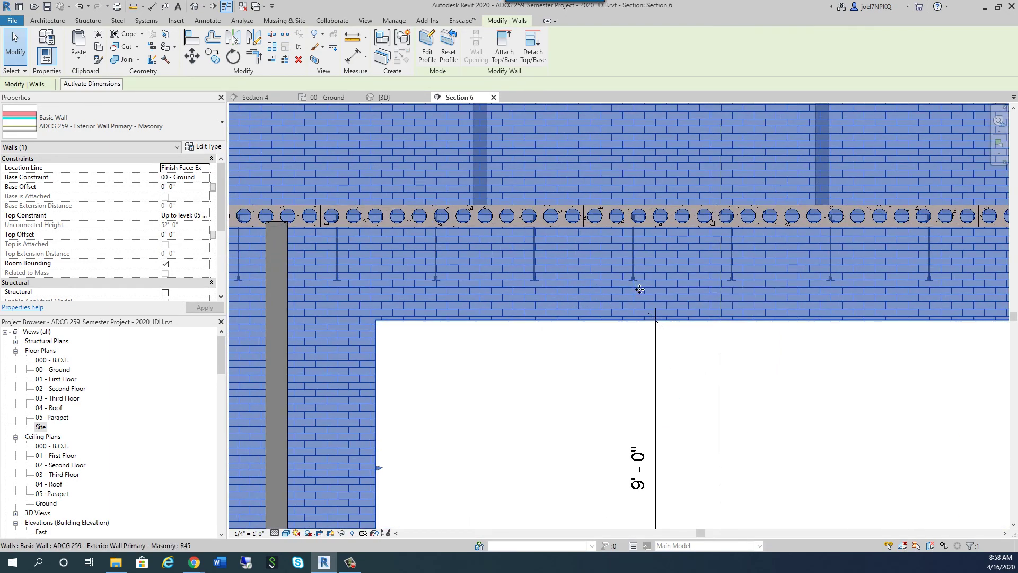
pyautogui.scroll(6, 641, 213)
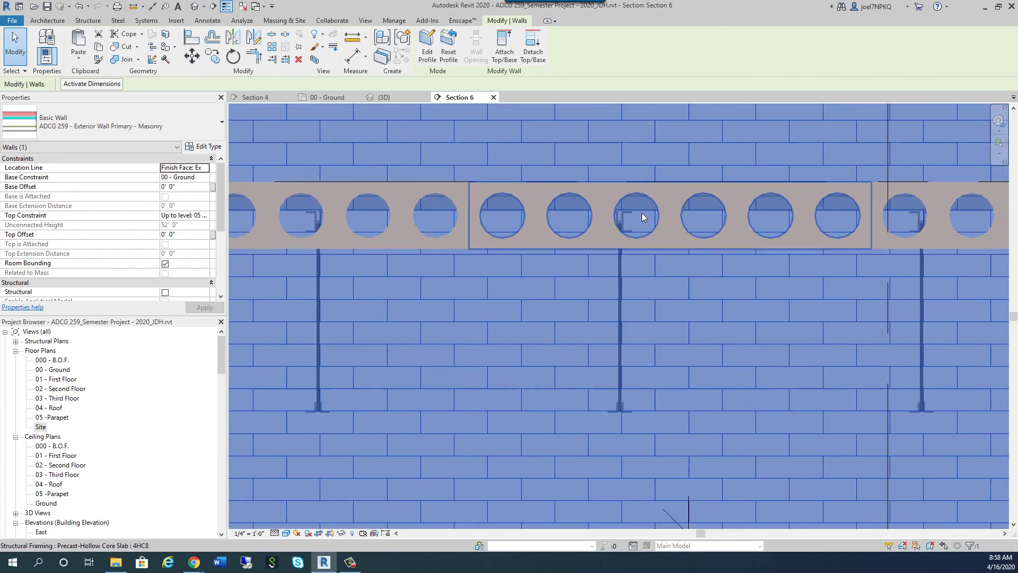
pyautogui.scroll(-8, 610, 240)
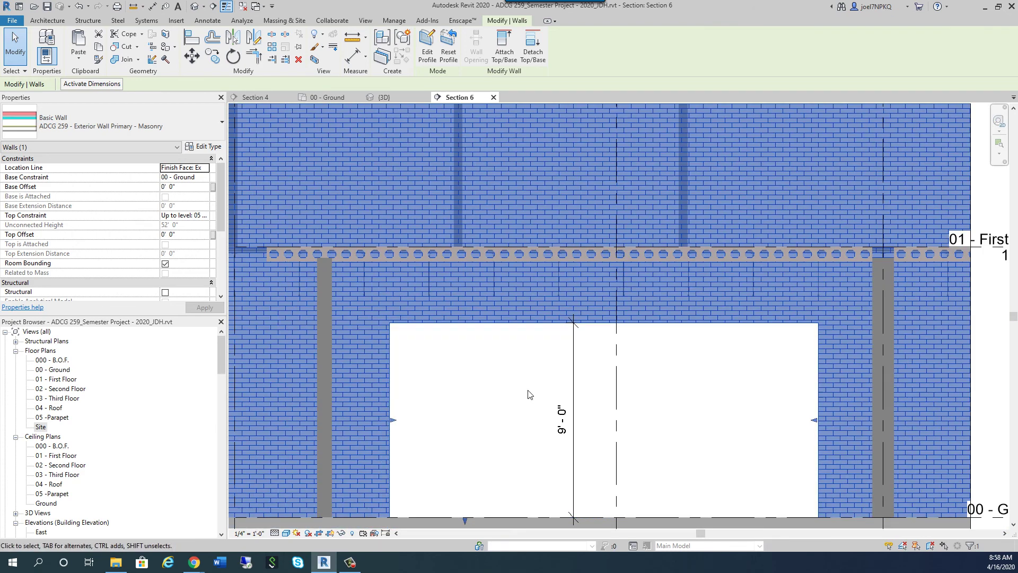
pyautogui.scroll(-2, 517, 367)
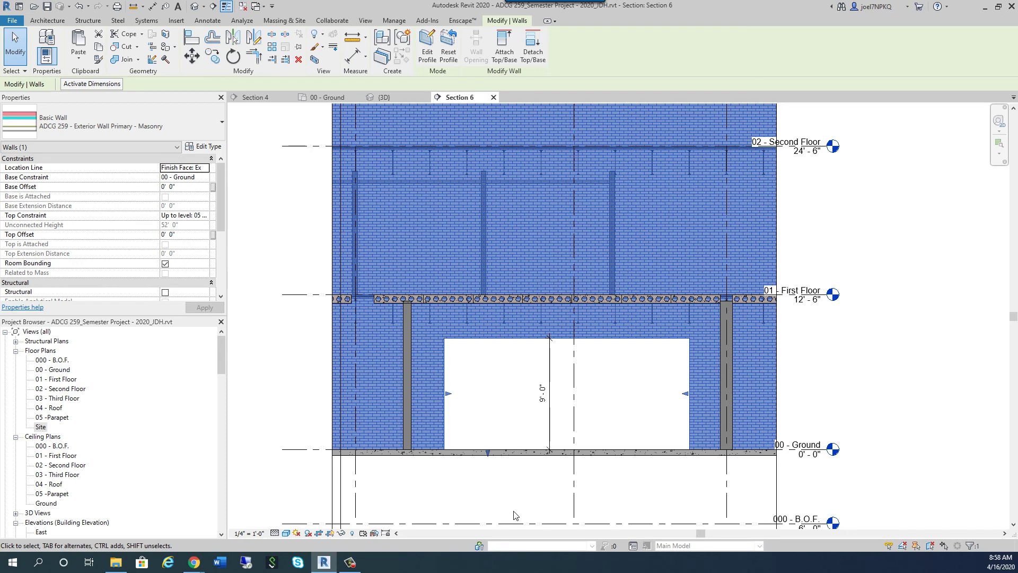
pyautogui.scroll(2, 504, 391)
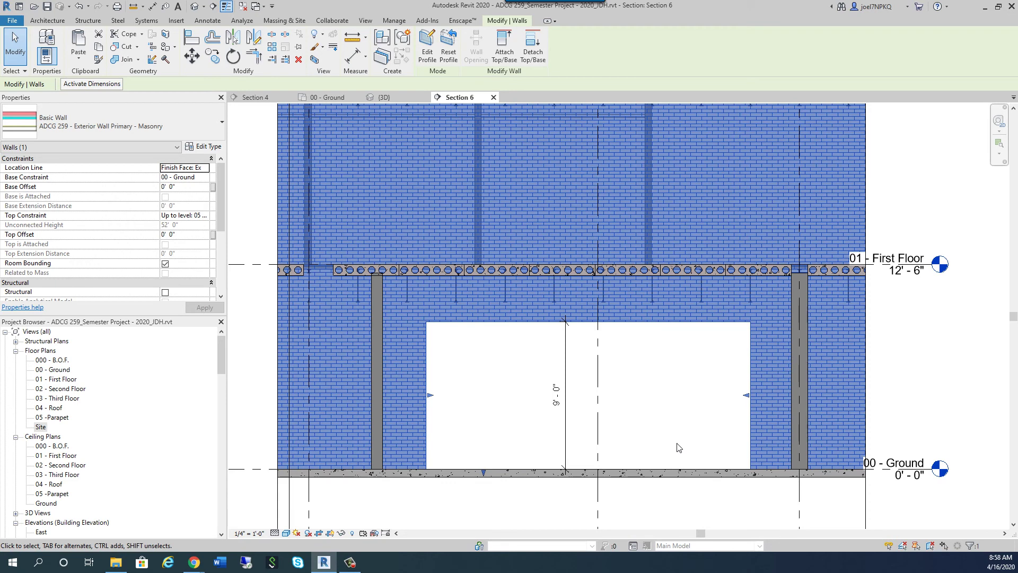
pyautogui.press('Escape')
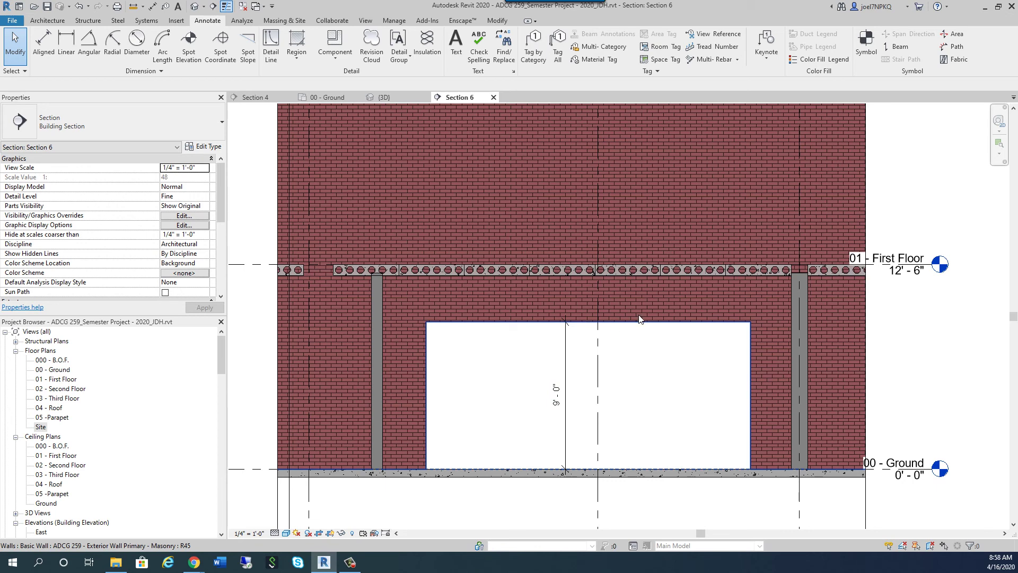
pyautogui.click(756, 354)
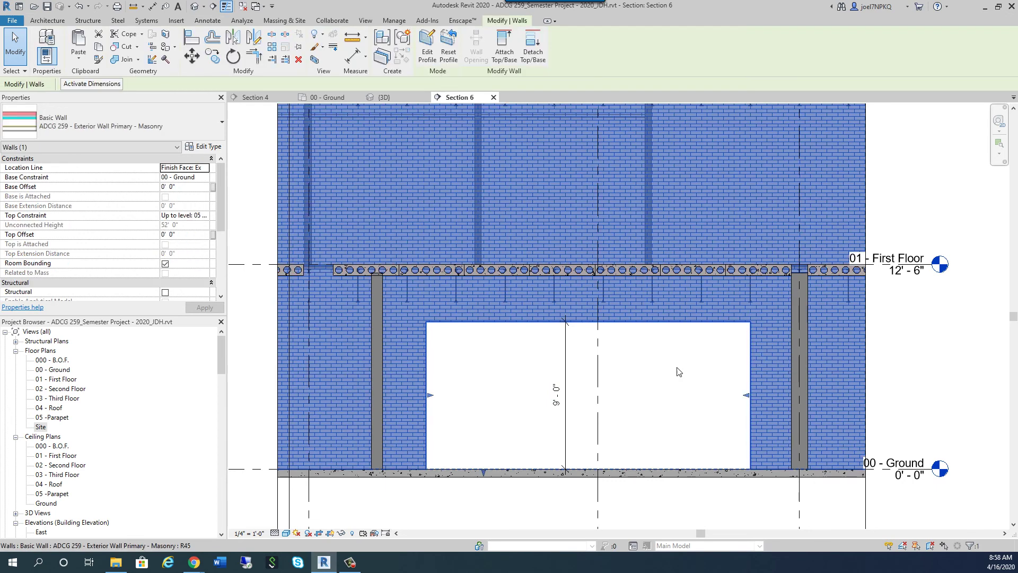
pyautogui.press('Escape')
# Delete the aligned height dimension inside the wall opening
pyautogui.click(566, 395)
pyautogui.press('Escape')
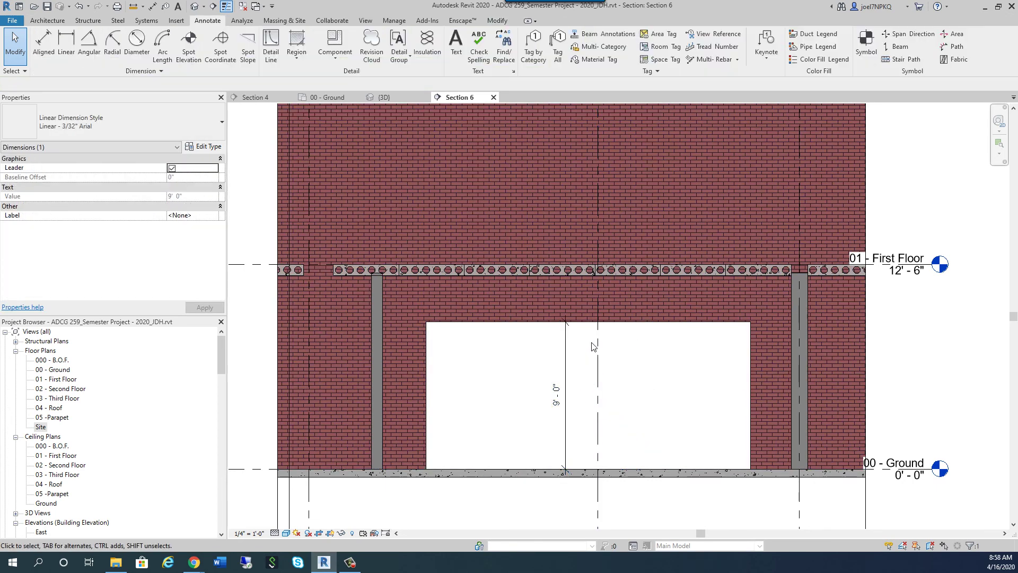
pyautogui.click(571, 371)
pyautogui.press('Escape')
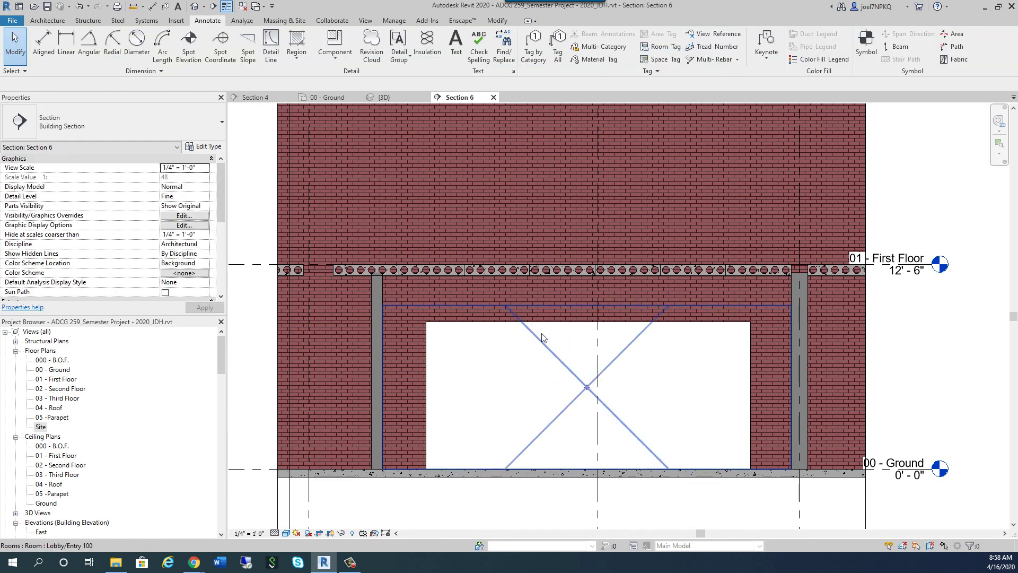
# Edit the masonry wall's profile to set the opening's head 8' 0" above the ground level, and finish the profile edit
pyautogui.click(548, 322)
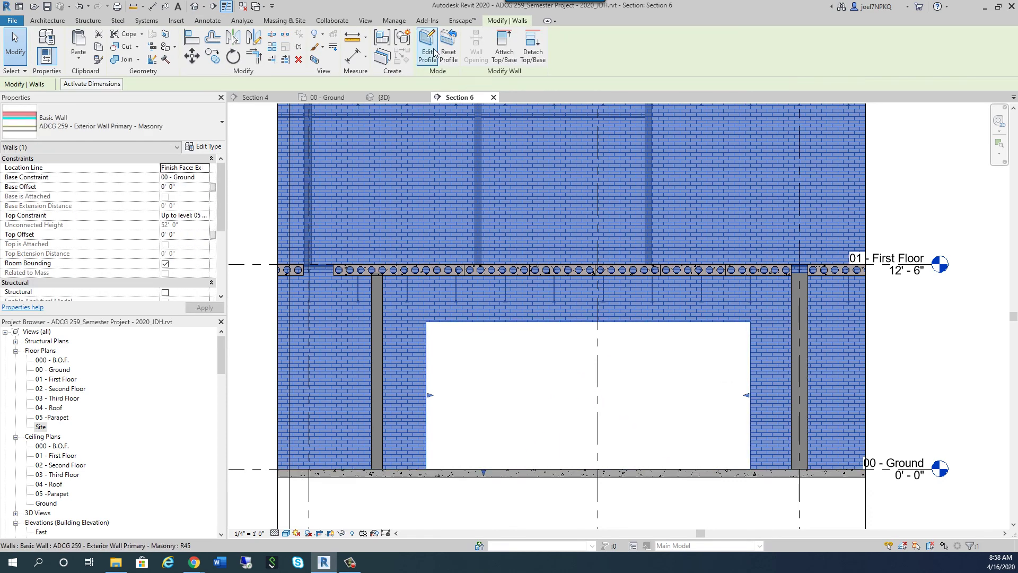
pyautogui.click(427, 51)
pyautogui.click(552, 323)
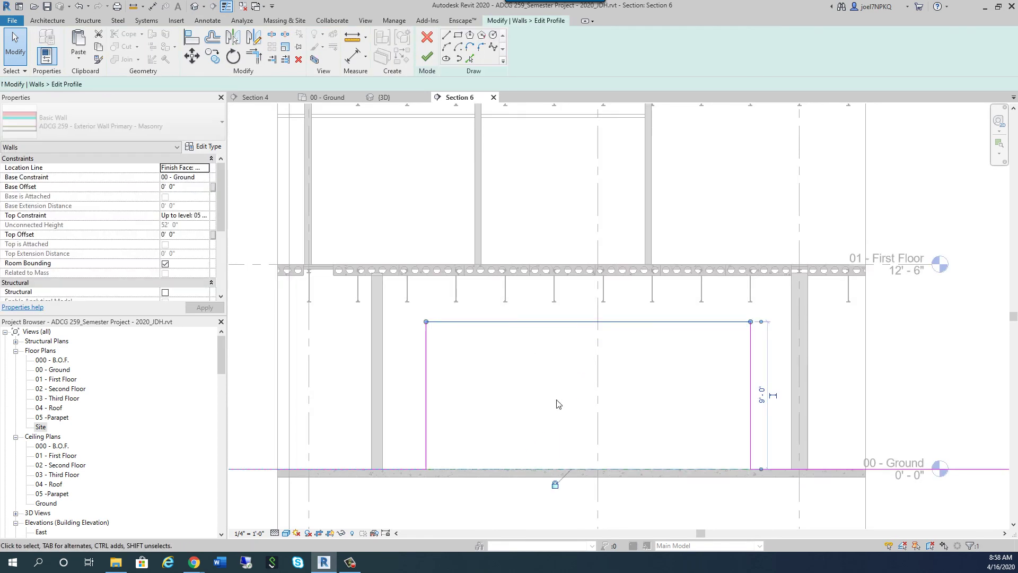
pyautogui.click(762, 395)
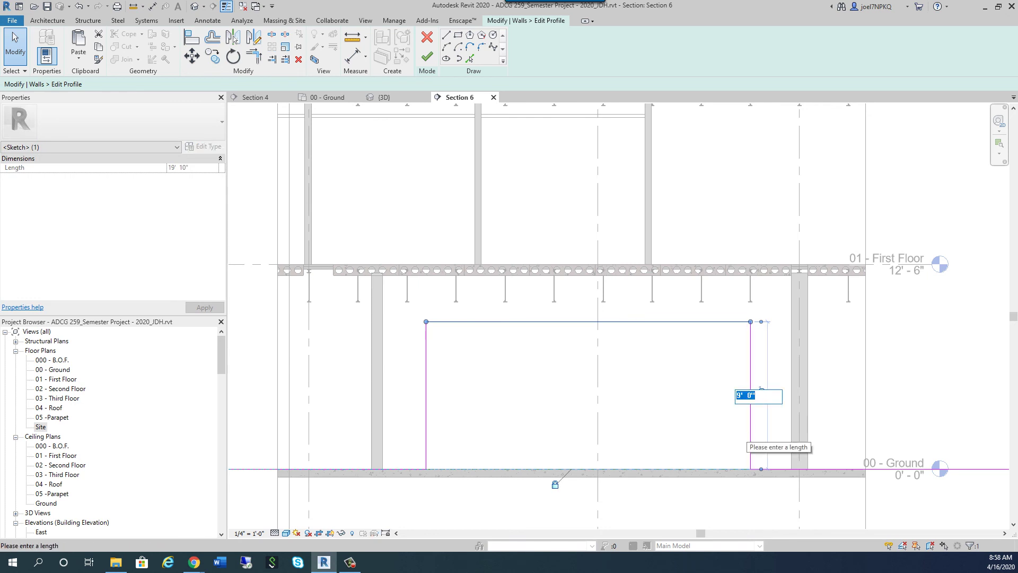
pyautogui.write('8 0')
pyautogui.press('Return')
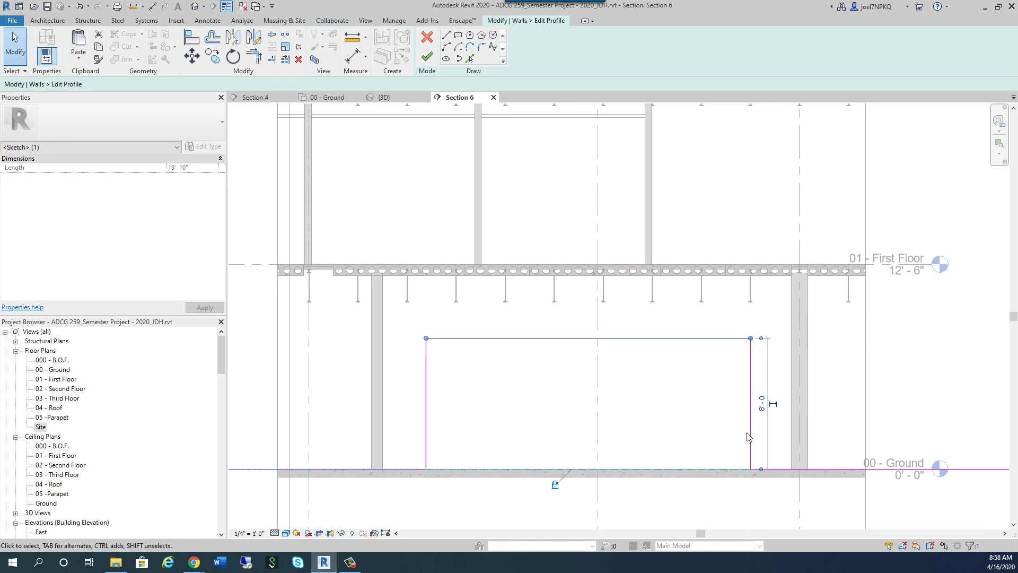
pyautogui.click(712, 451)
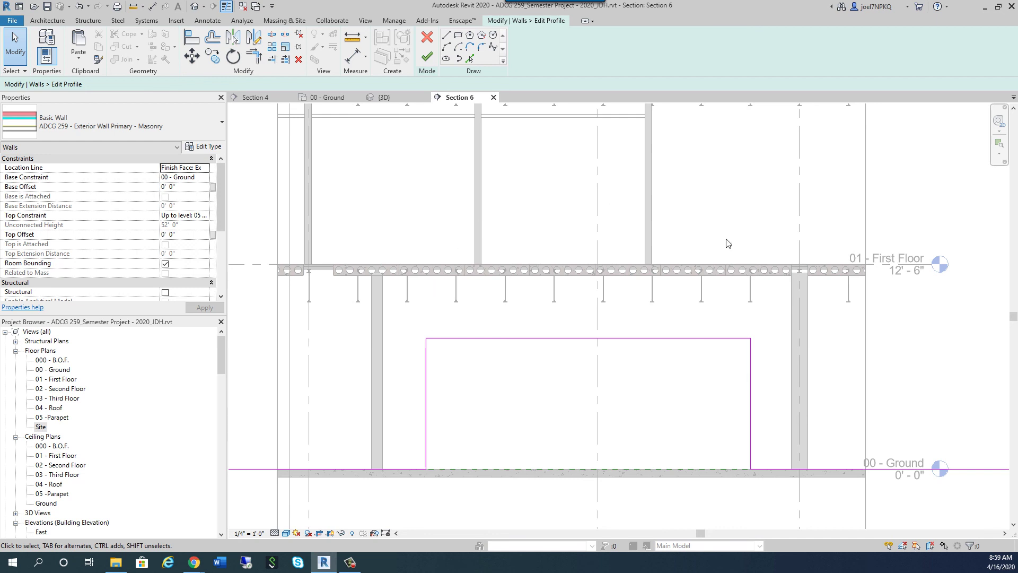
pyautogui.click(429, 65)
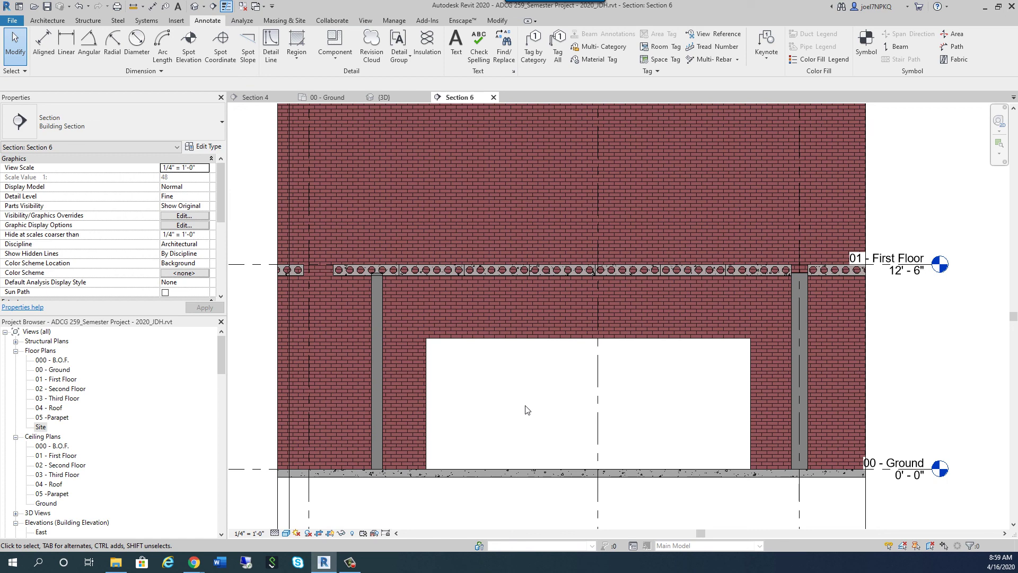
# Reopen the masonry wall's profile, inspect the opening's two vertical side lines, and exit the profile edit with the wall deselected
pyautogui.click(532, 342)
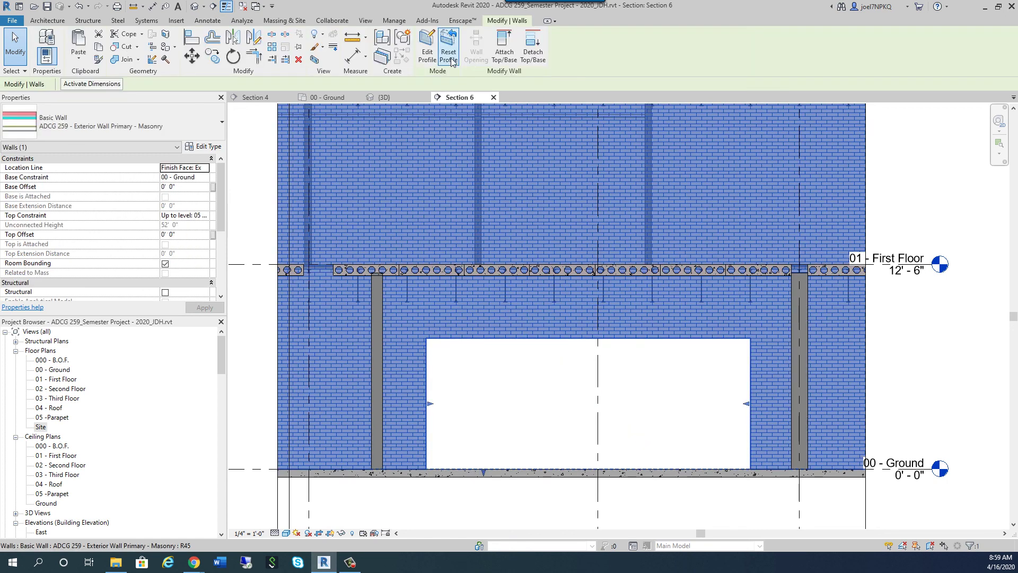
pyautogui.click(432, 59)
pyautogui.click(427, 441)
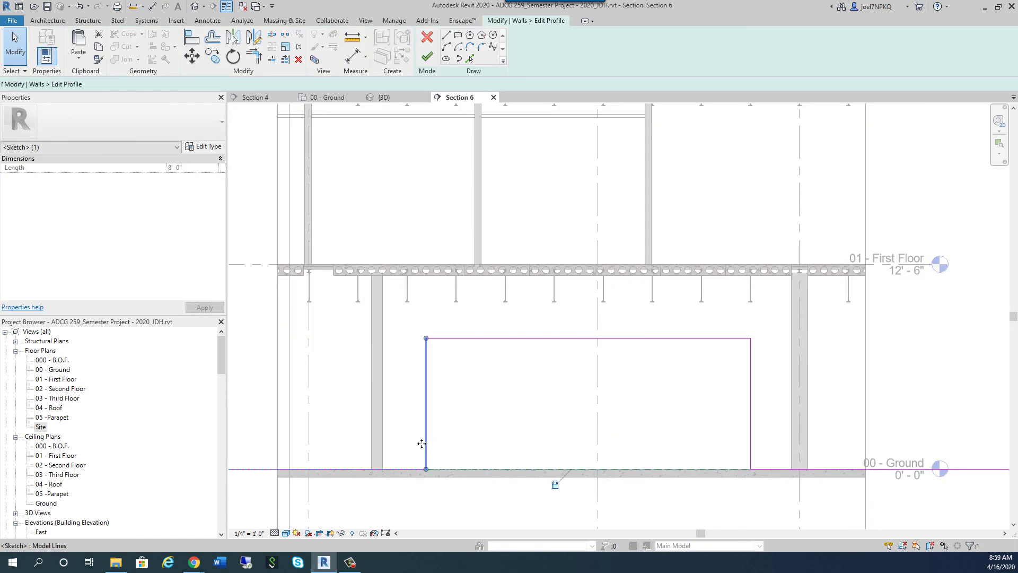
pyautogui.click(496, 409)
pyautogui.click(750, 407)
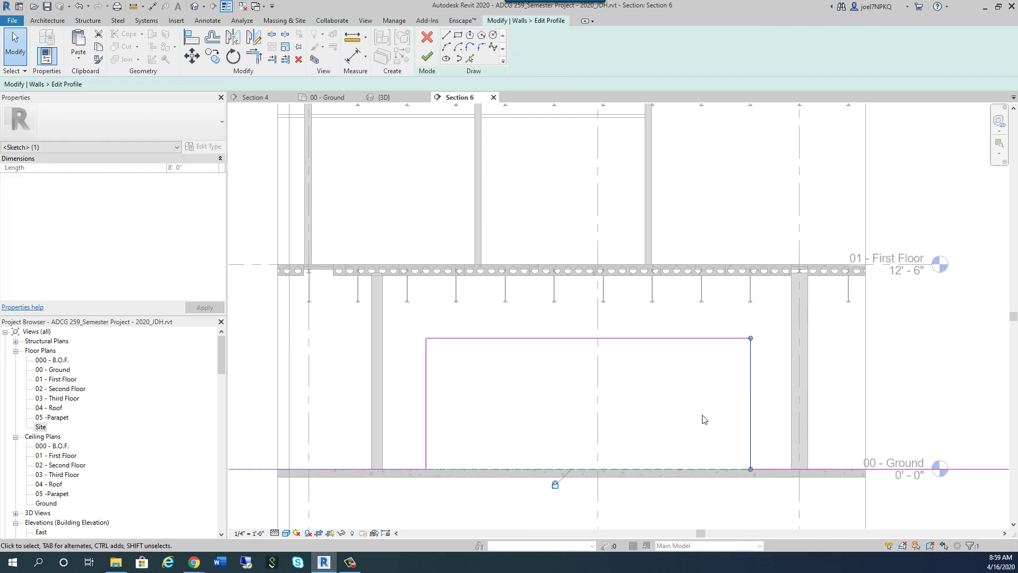
pyautogui.click(690, 403)
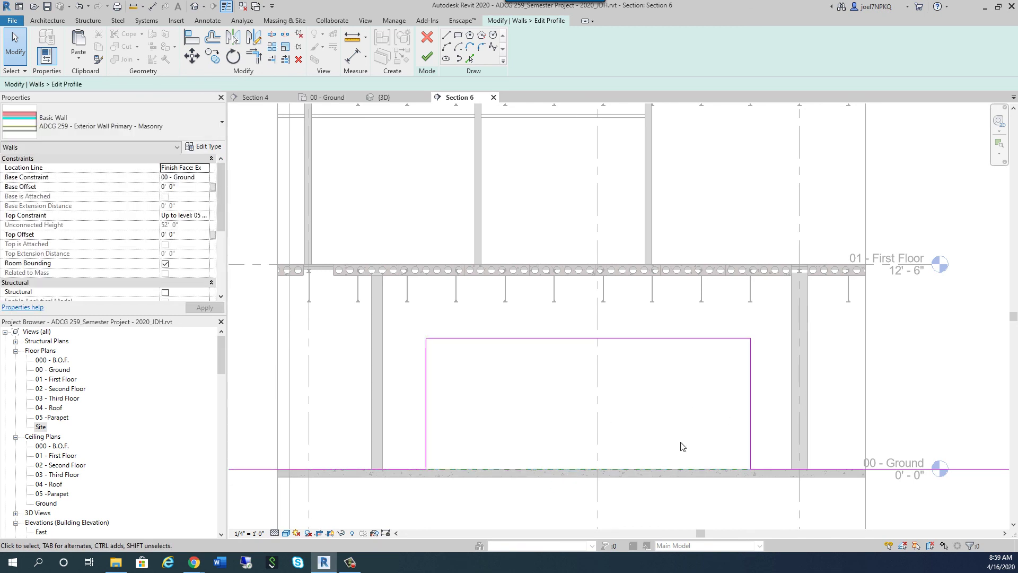
pyautogui.click(436, 58)
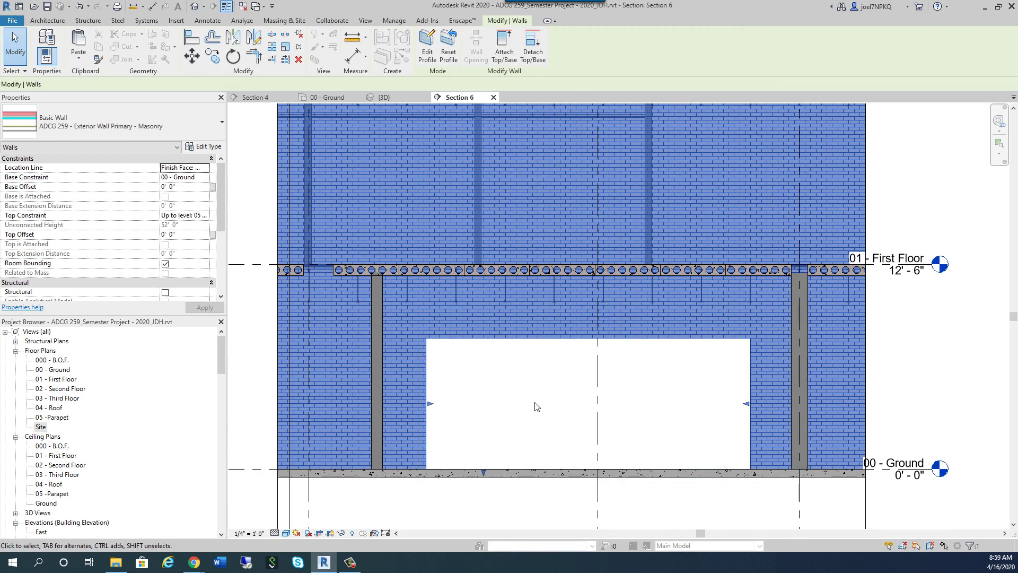
pyautogui.press('Escape')
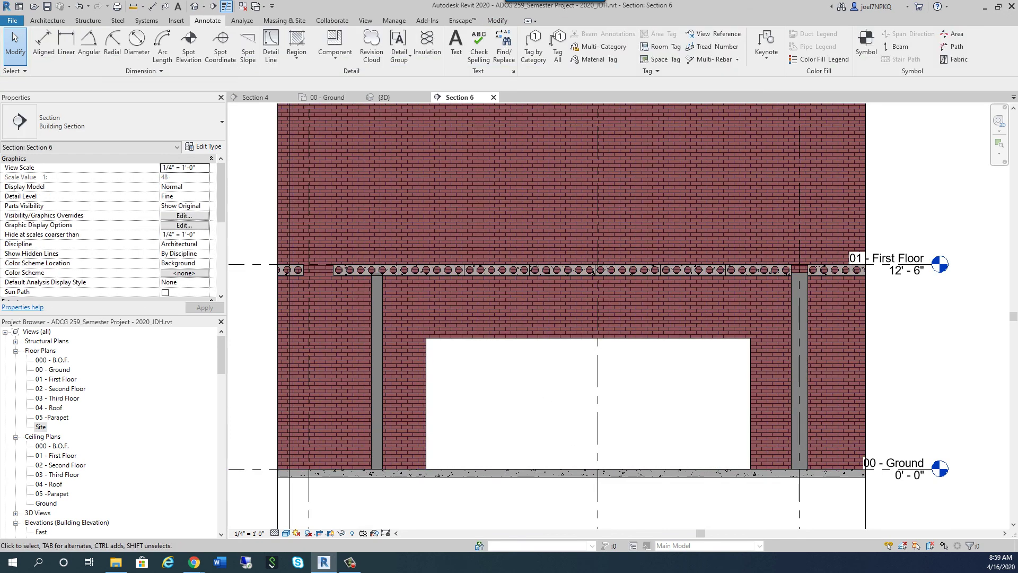